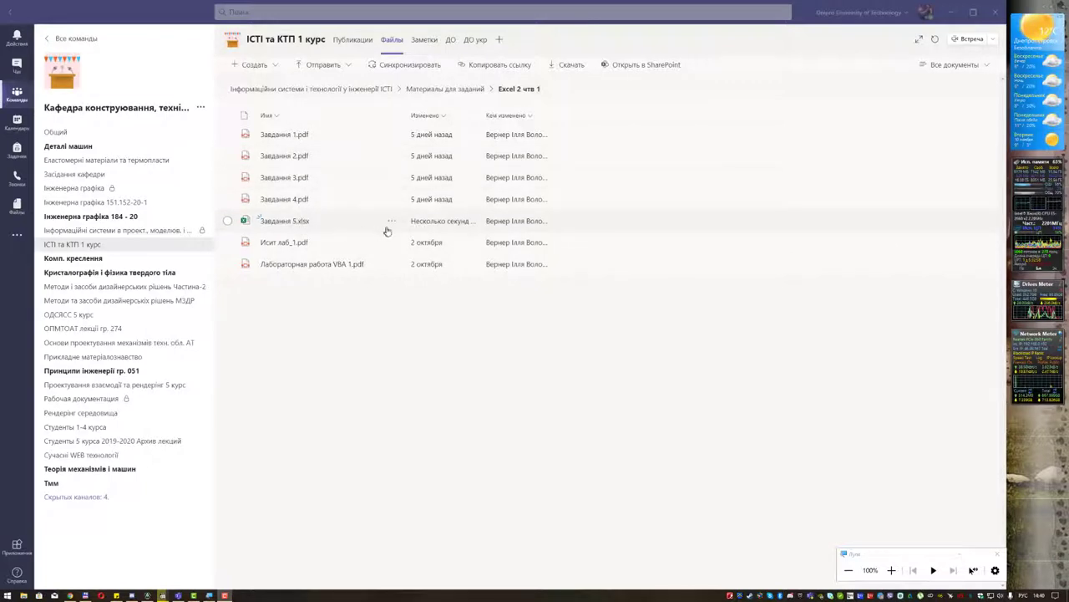
Download Завдання 5.xlsx from the Excel 2 чтв 1 team files folder in Teams
{"action": "left_click", "coordinate": [391, 223]}
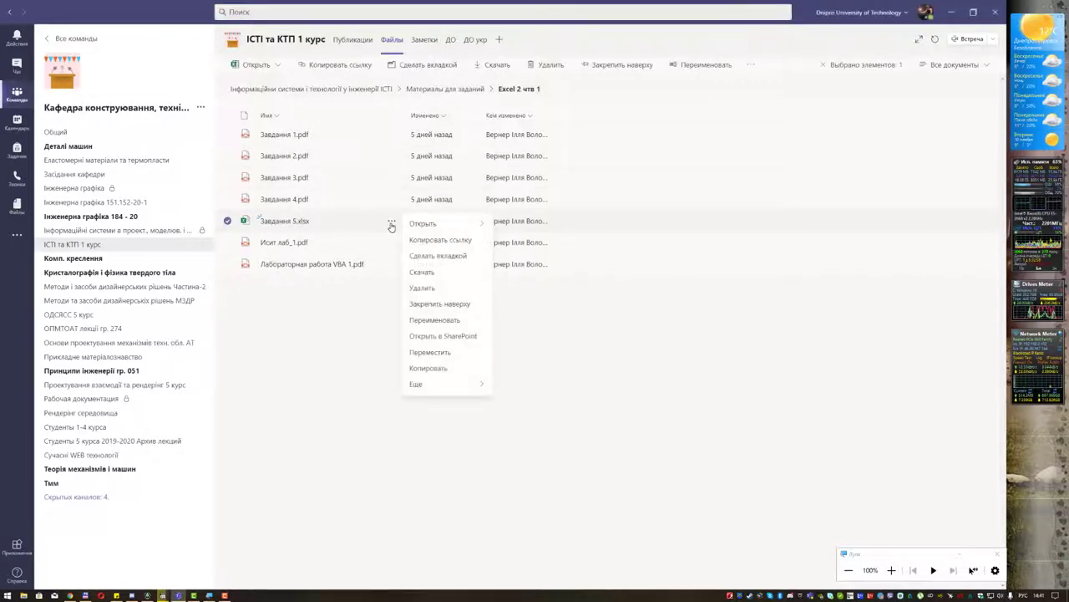
{"action": "left_click", "coordinate": [422, 272]}
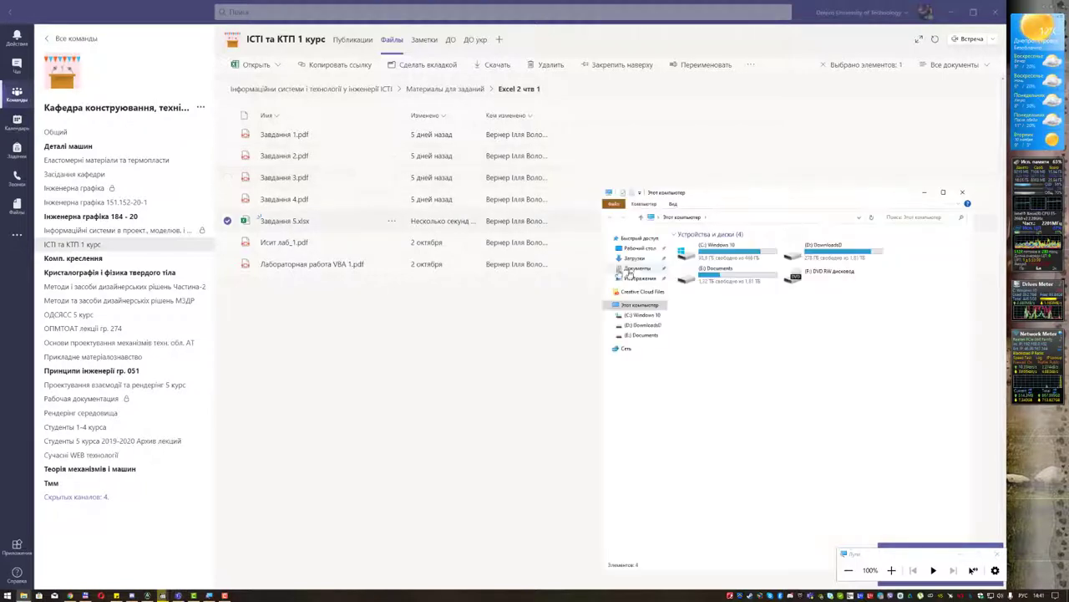
Open the downloaded Задание 5 from Downloads in Excel and enable editing
{"action": "left_click_drag", "start_coordinate": [740, 197], "coordinate": [512, 178]}
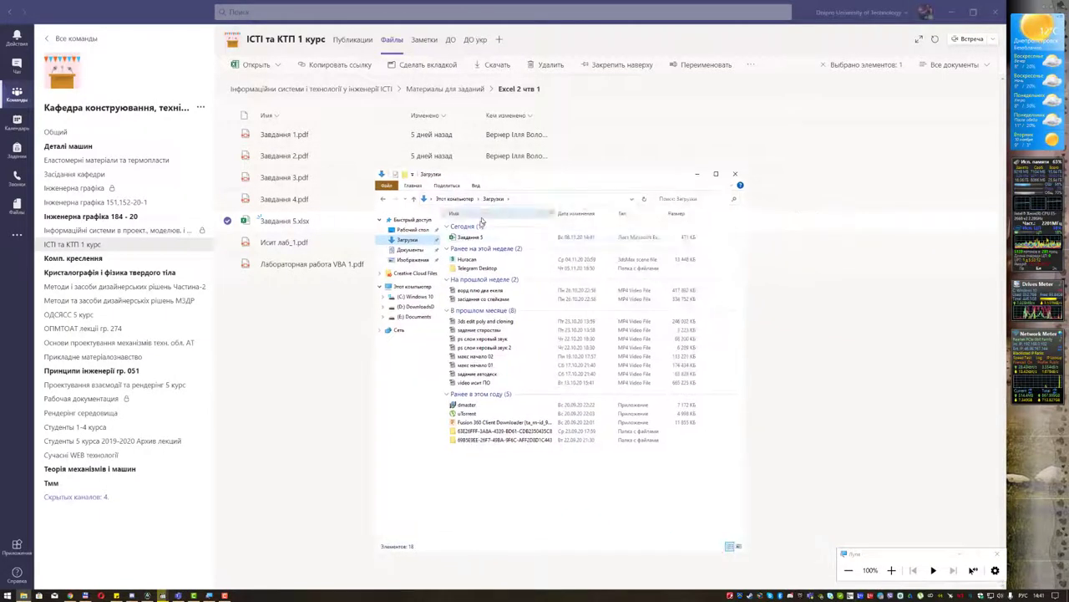
{"action": "left_click", "coordinate": [471, 237]}
{"action": "double_click", "coordinate": [473, 239]}
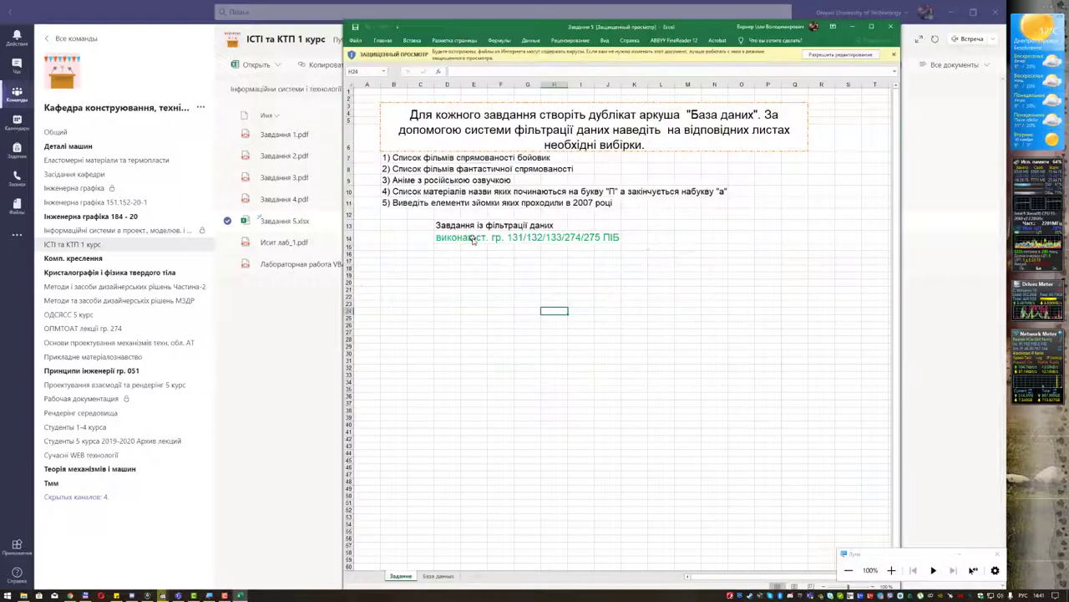
{"action": "left_click", "coordinate": [857, 54]}
{"action": "left_click", "coordinate": [873, 30]}
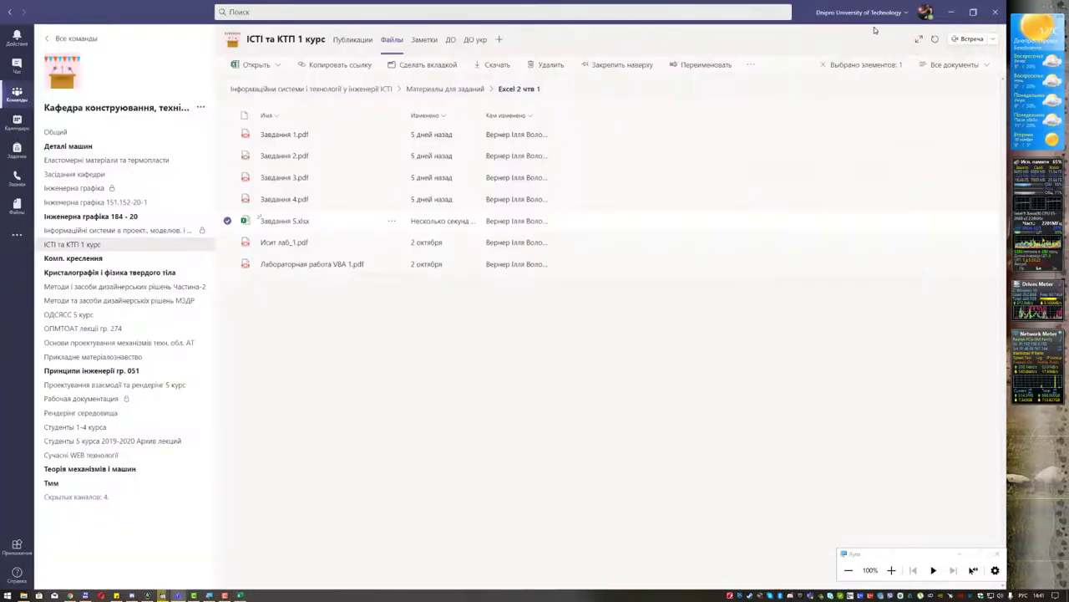
Maximize the Excel window, skim the База данных sheet, and return to the Задание tasks
{"action": "left_click", "coordinate": [951, 12]}
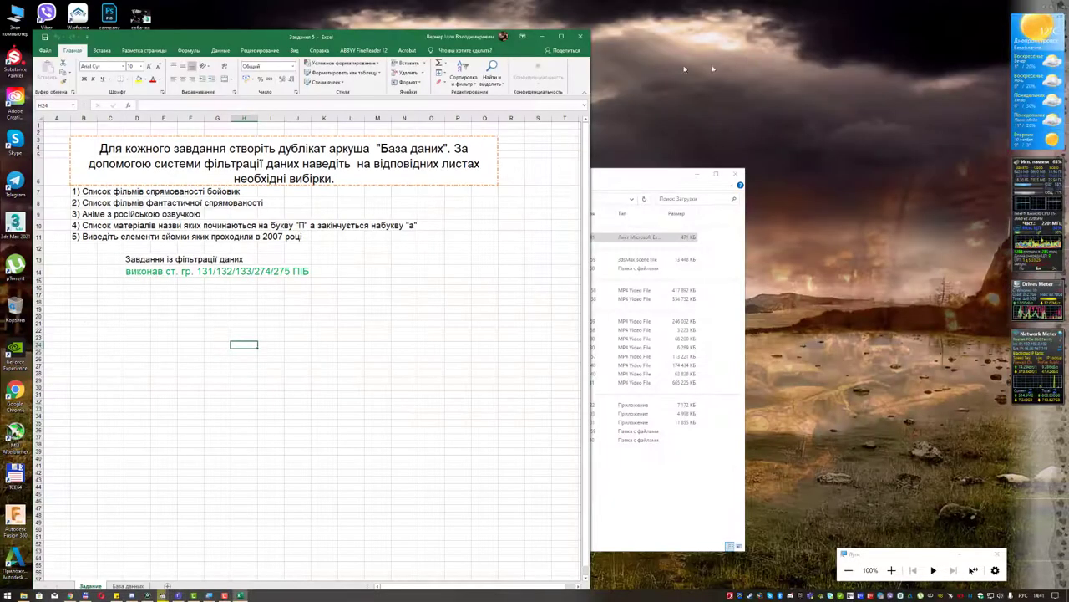
{"action": "left_click", "coordinate": [561, 37]}
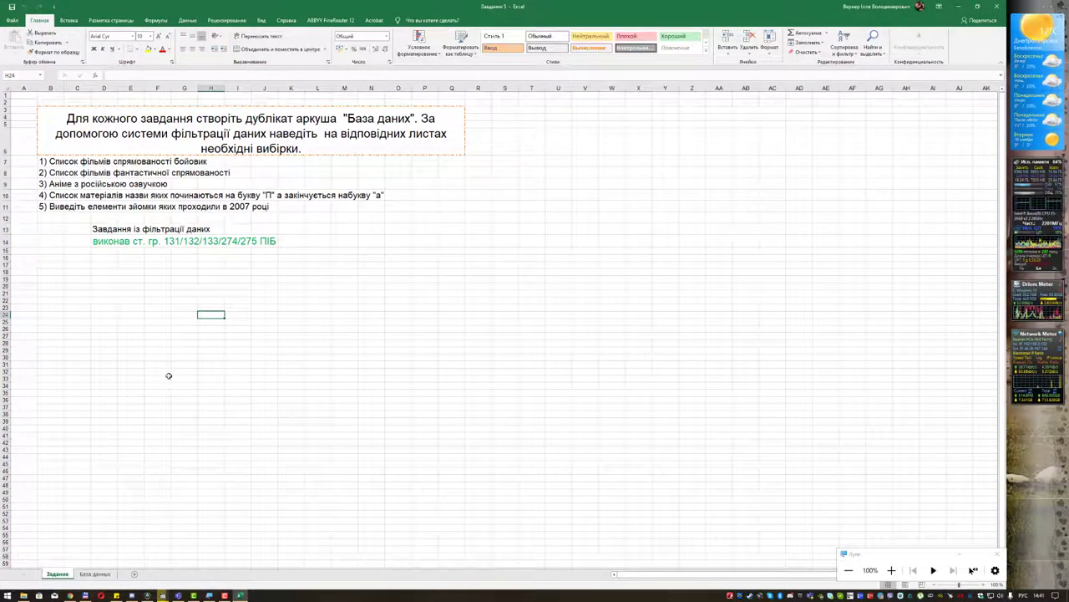
{"action": "left_click", "coordinate": [94, 573]}
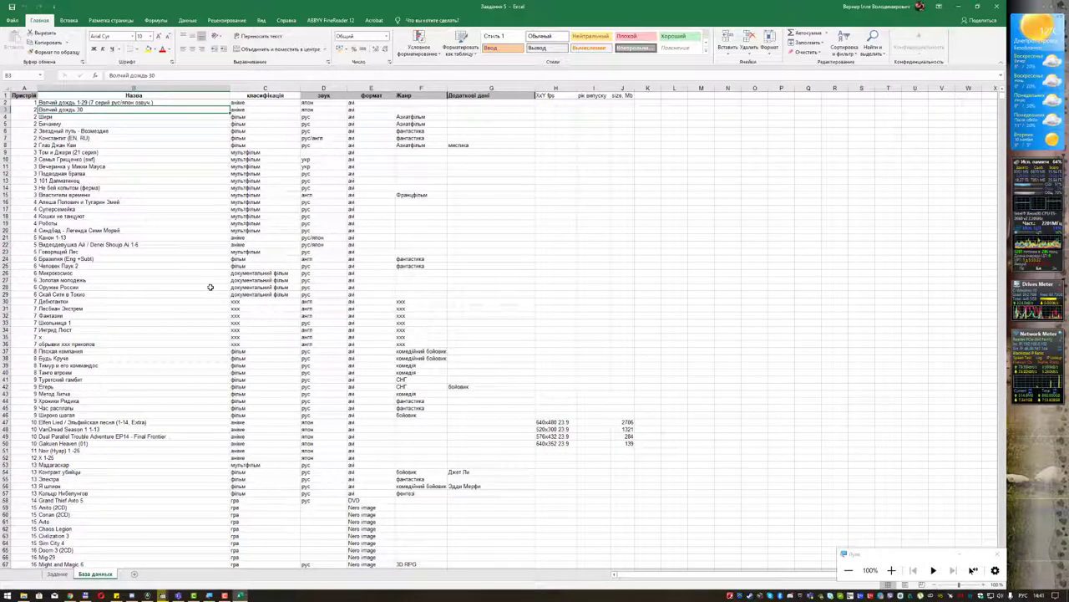
{"action": "scroll", "coordinate": [210, 287], "scroll_direction": "down", "scroll_amount": 5}
{"action": "scroll", "coordinate": [211, 286], "scroll_direction": "up", "scroll_amount": 5}
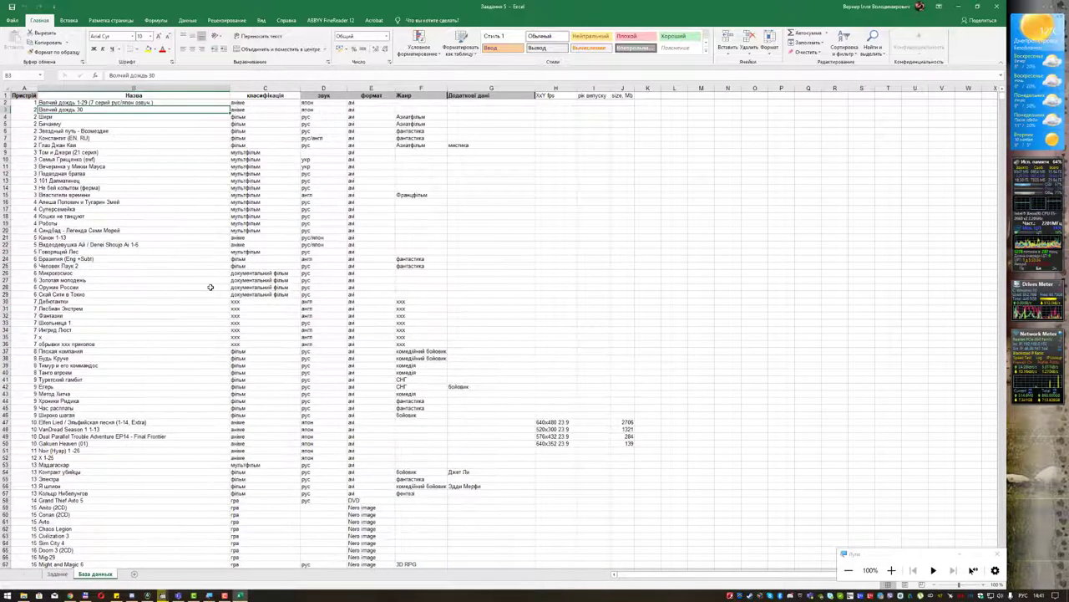
{"action": "left_click", "coordinate": [58, 574]}
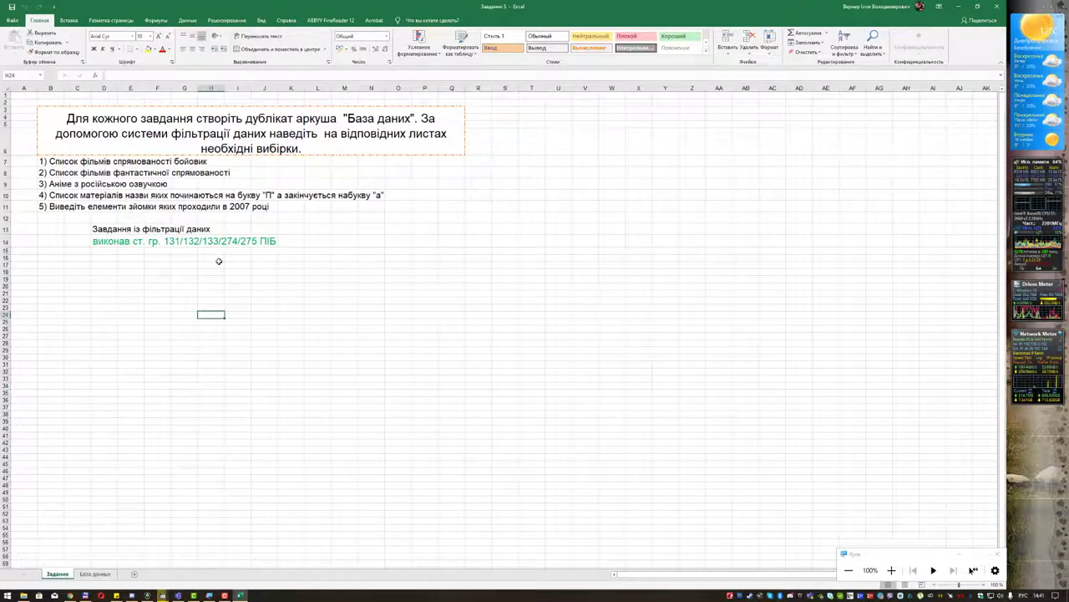
{"action": "scroll", "coordinate": [218, 260], "scroll_direction": "up", "scroll_amount": 1, "text": "ctrl"}
{"action": "scroll", "coordinate": [262, 284], "scroll_direction": "up", "scroll_amount": 1, "text": "ctrl"}
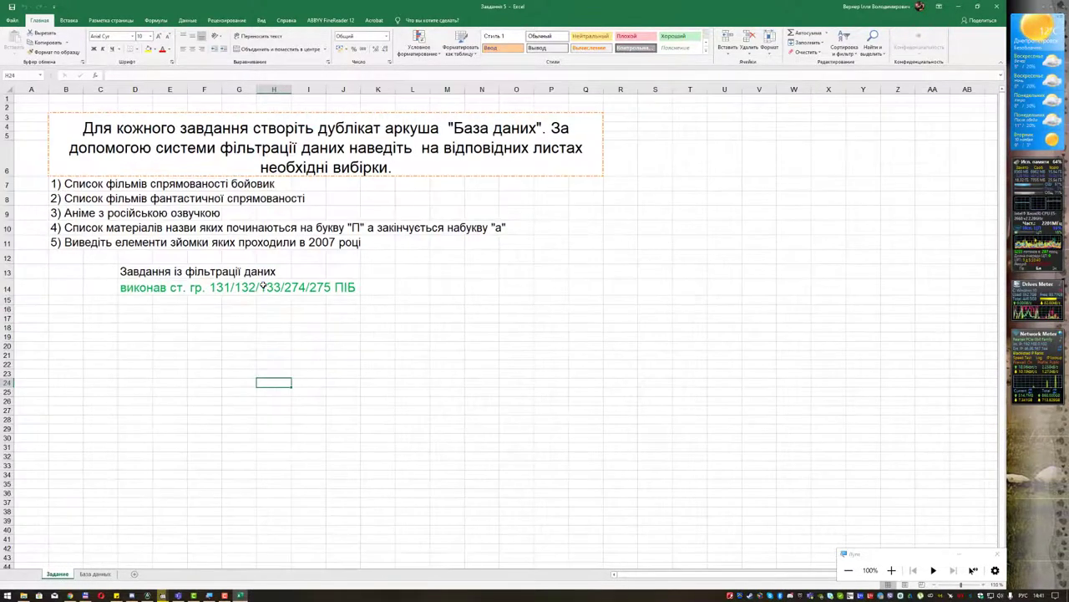
{"action": "scroll", "coordinate": [262, 285], "scroll_direction": "up", "scroll_amount": 1, "text": "ctrl"}
{"action": "left_click", "coordinate": [185, 365]}
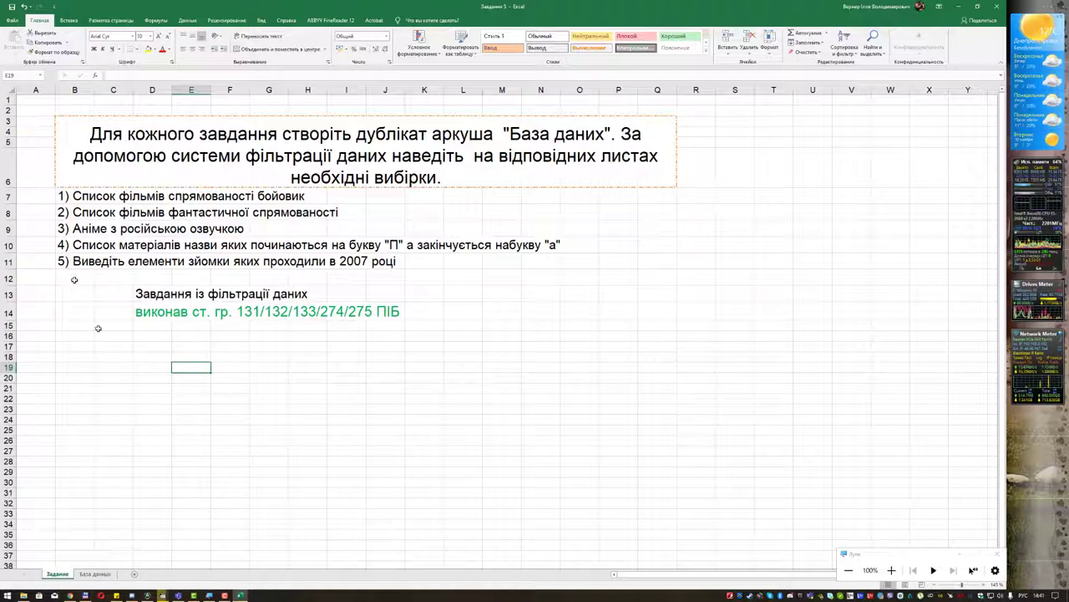
Add five blank sheets, Лист1 through Лист5
{"action": "left_click", "coordinate": [136, 574]}
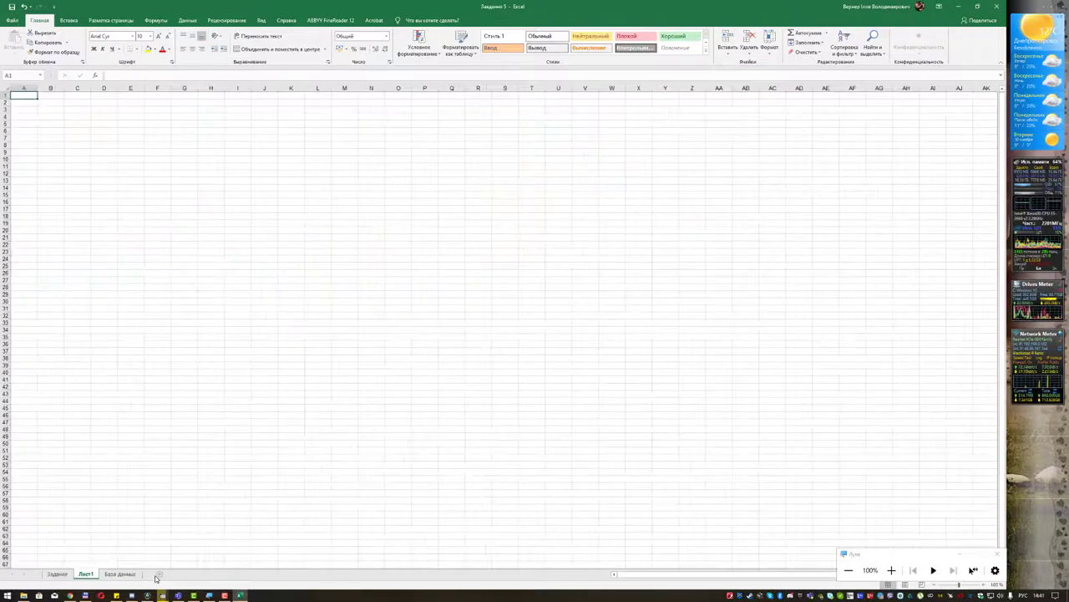
{"action": "left_click", "coordinate": [156, 575]}
{"action": "left_click", "coordinate": [159, 574]}
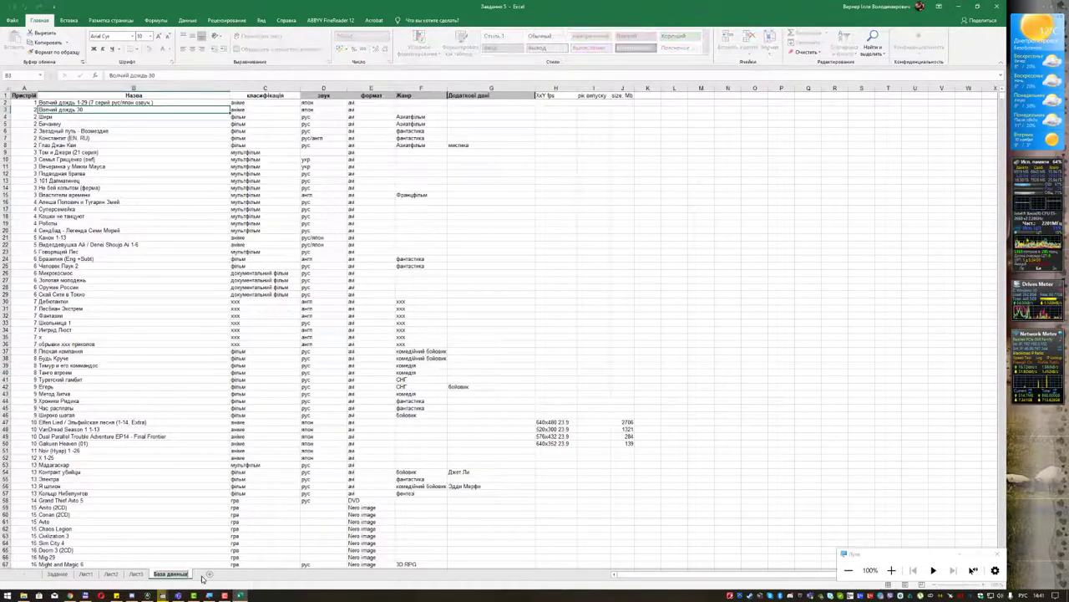
{"action": "left_click", "coordinate": [207, 575]}
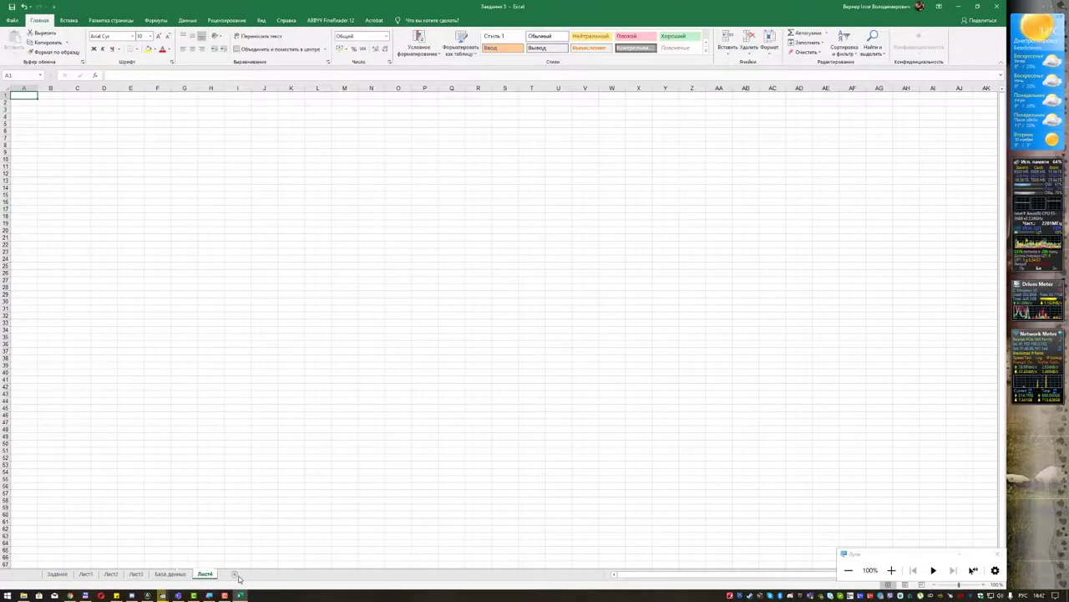
{"action": "left_click", "coordinate": [238, 578]}
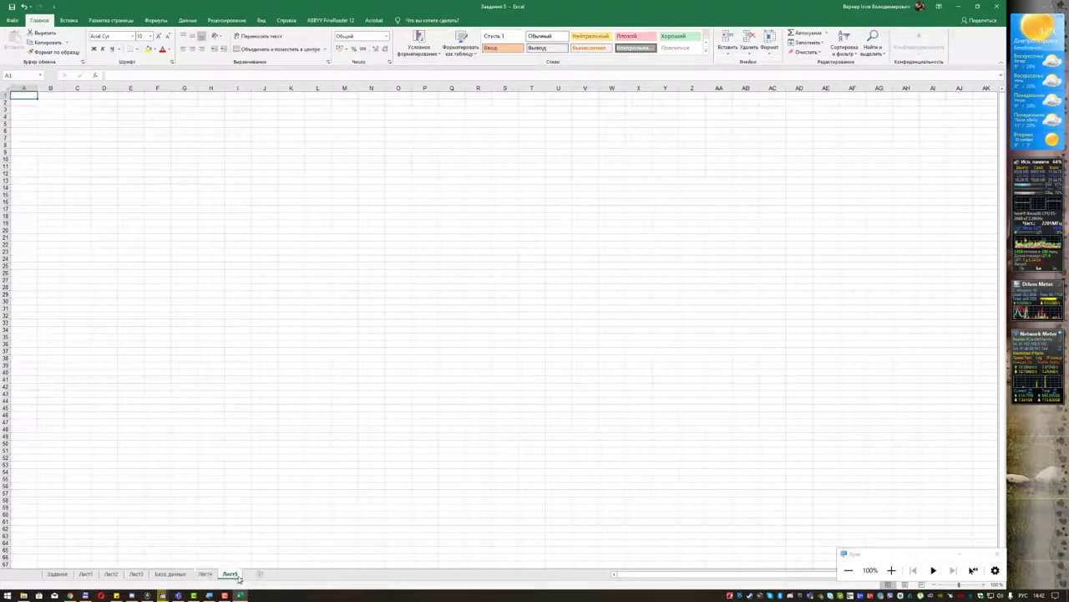
Move the База данных sheet to sit directly after Задание
{"action": "left_click", "coordinate": [170, 574]}
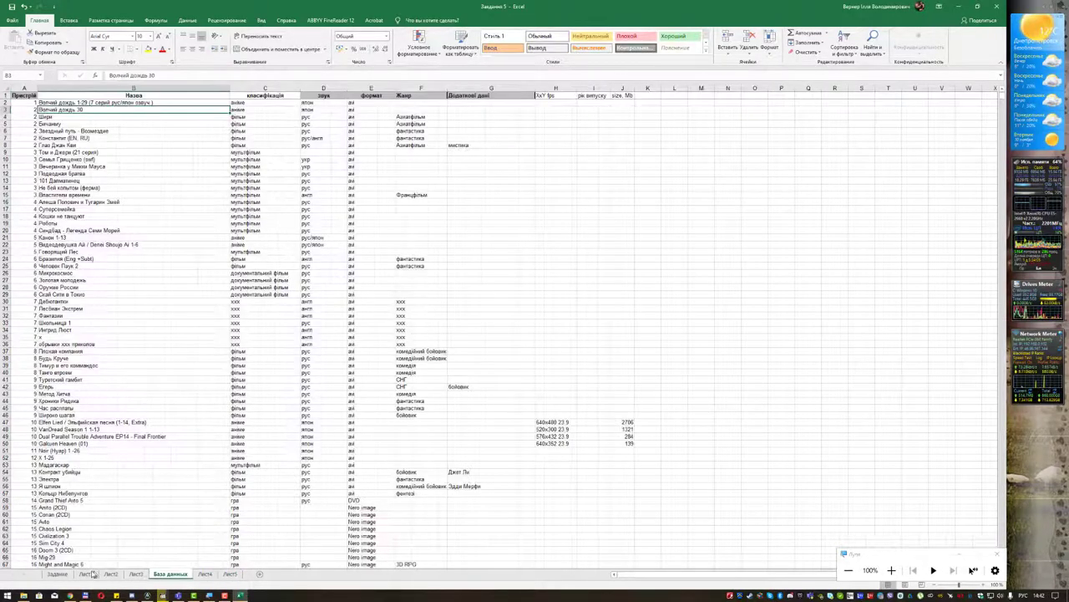
{"action": "left_click_drag", "start_coordinate": [73, 573], "coordinate": [122, 577]}
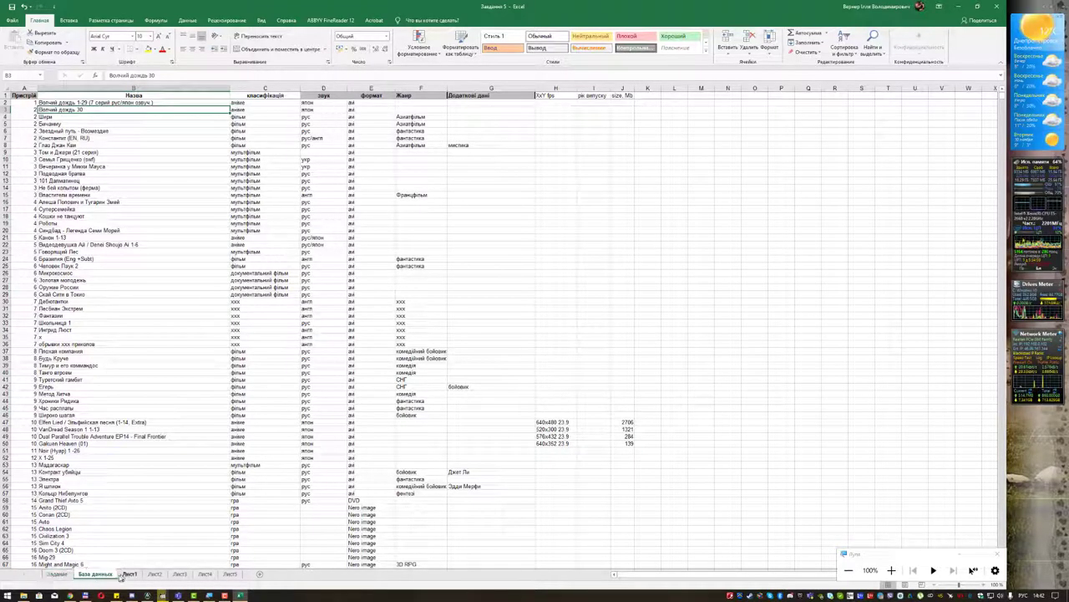
{"action": "left_click", "coordinate": [68, 577]}
{"action": "left_click", "coordinate": [270, 318]}
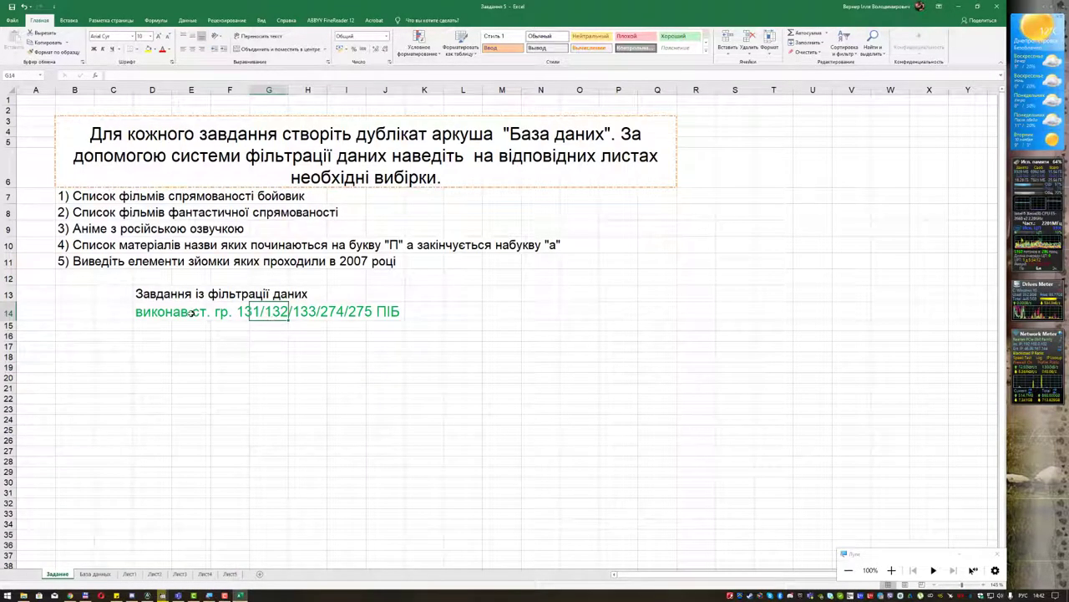
Switch to the blank Лист1 sheet
{"action": "key", "text": "Left"}
{"action": "key", "text": "Left"}
{"action": "key", "text": "Left"}
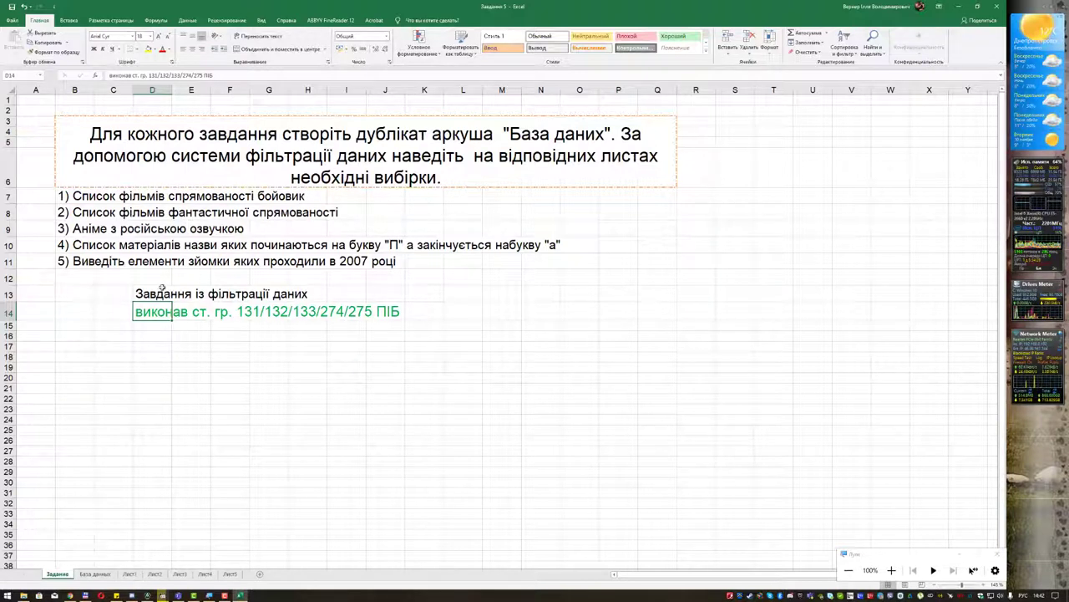
{"action": "left_click", "coordinate": [129, 574]}
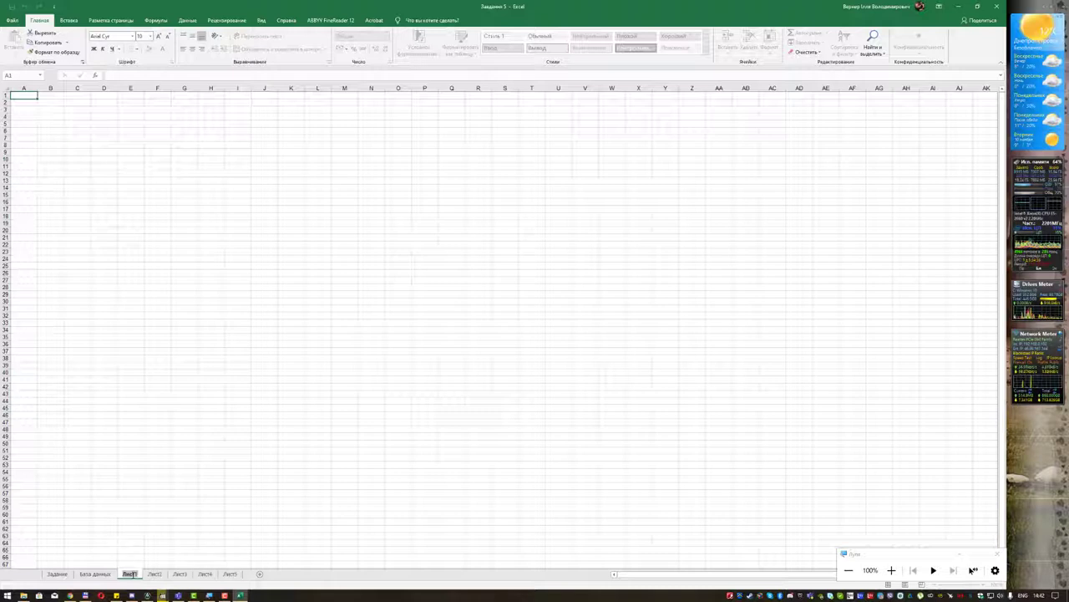
Rename Лист1 to 'Задания 1'
{"action": "type", "text": "Задани"}
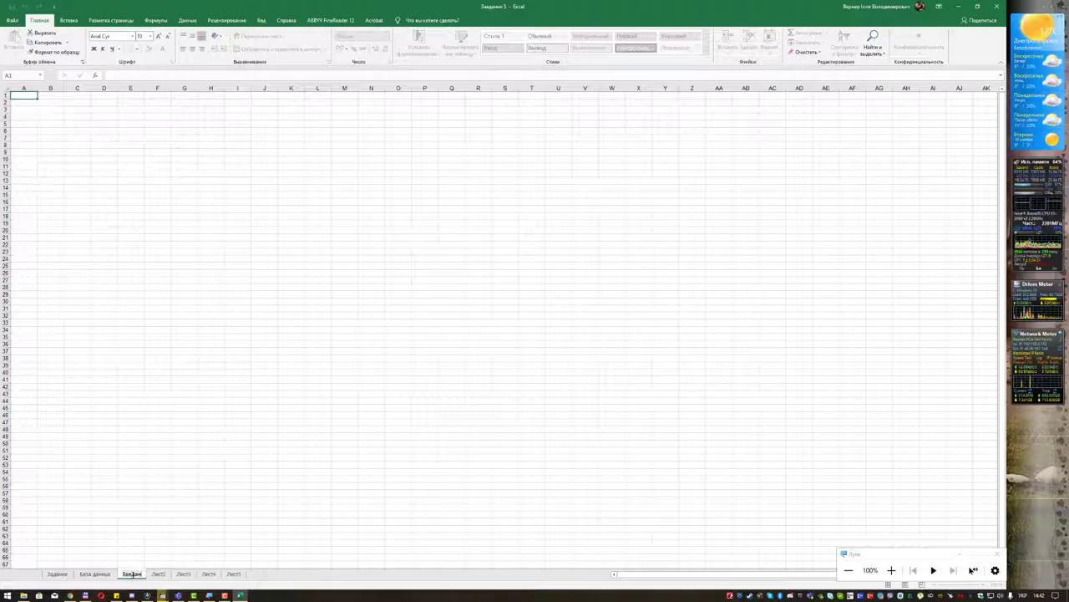
{"action": "type", "text": "я 21"}
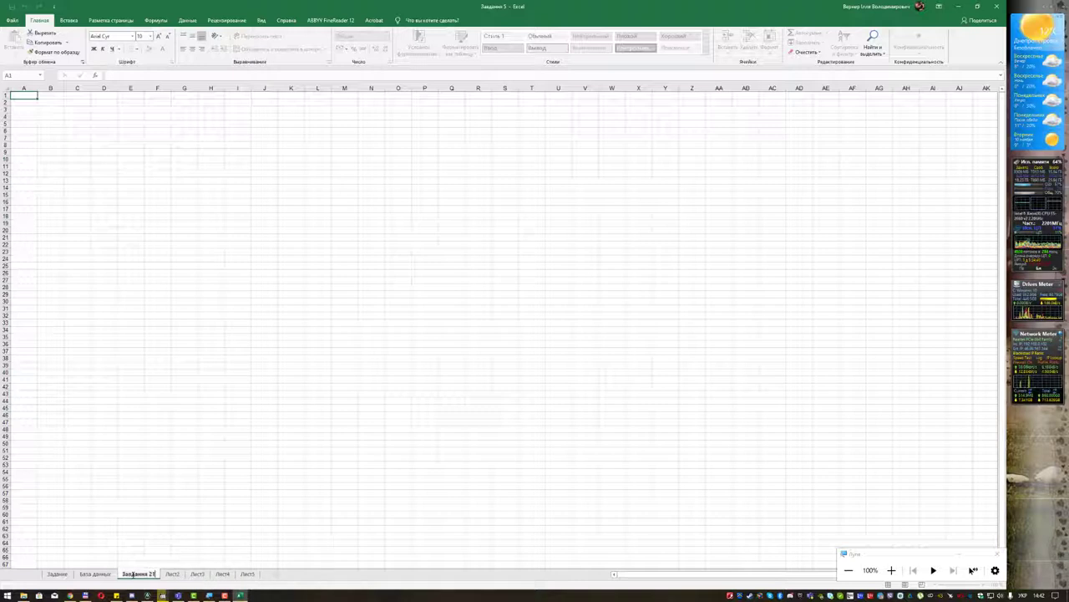
{"action": "key", "text": "BackSpace"}
{"action": "type", "text": "1"}
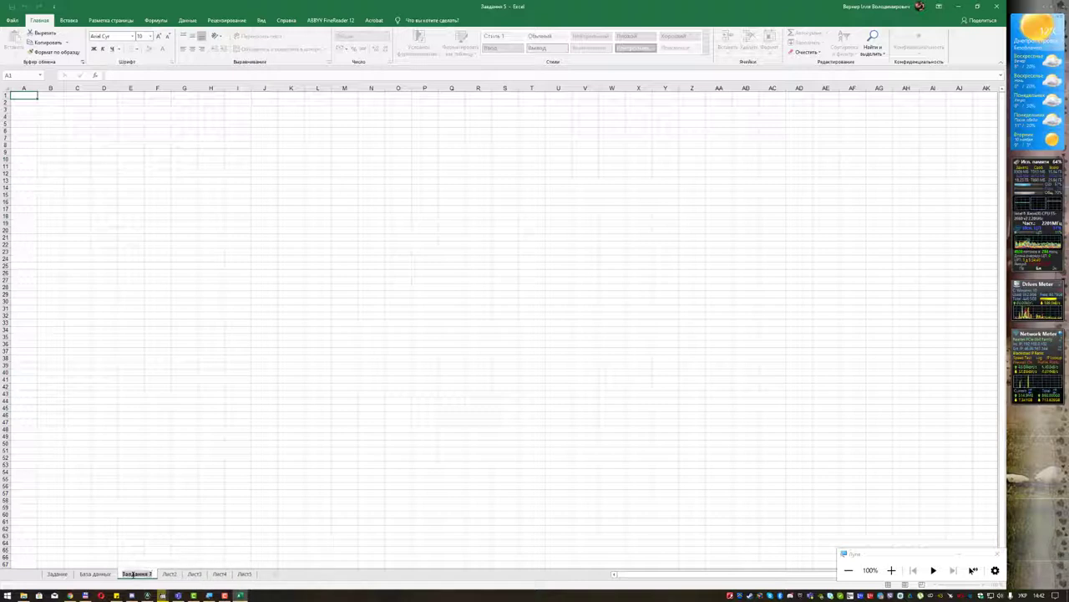
{"action": "key", "text": "Return"}
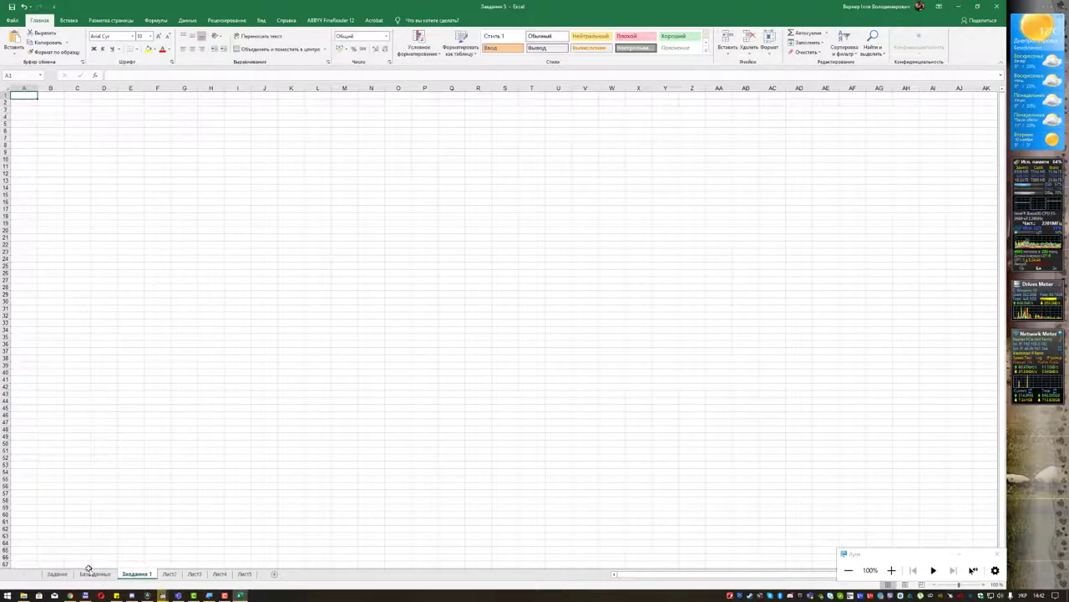
Paste the whole База данных table into Задания 1 and widen column B for the titles
{"action": "left_click", "coordinate": [94, 573]}
{"action": "left_click", "coordinate": [171, 338]}
{"action": "key", "text": "ctrl+a"}
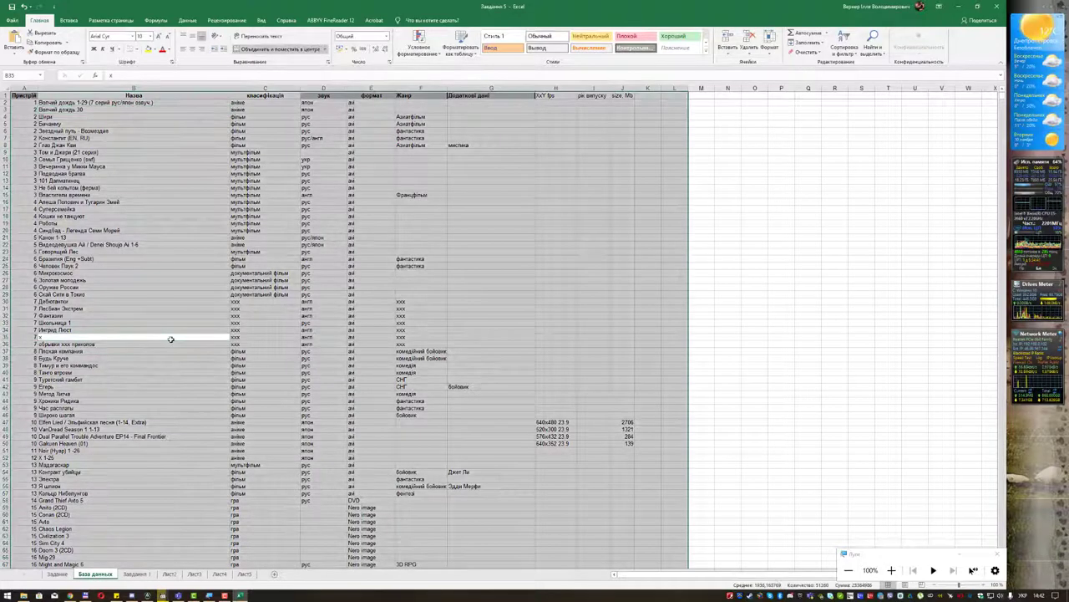
{"action": "key", "text": "ctrl+c"}
{"action": "left_click", "coordinate": [146, 574]}
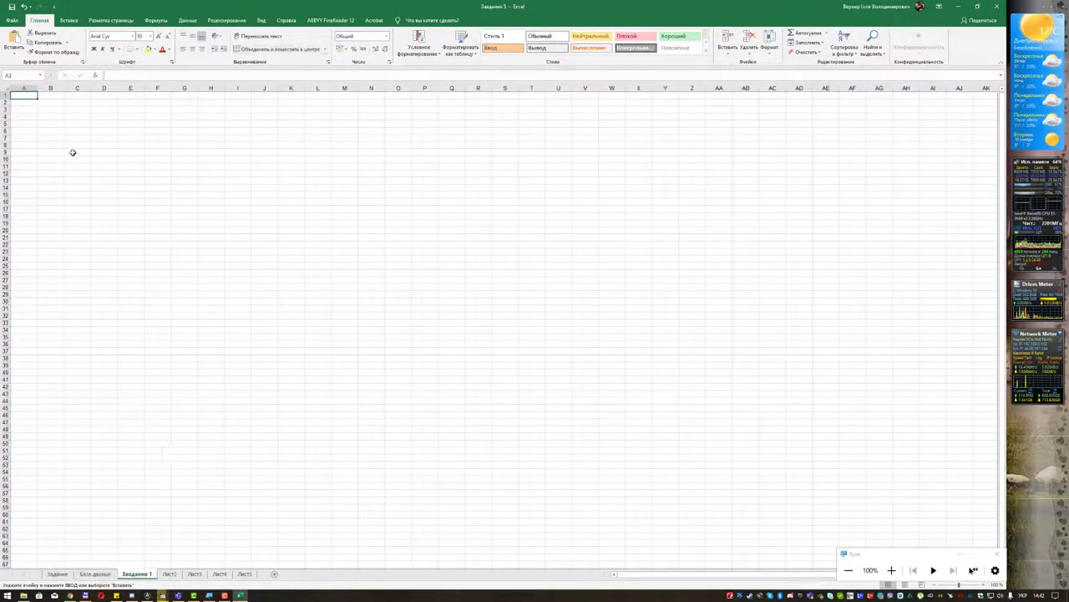
{"action": "key", "text": "ctrl+v"}
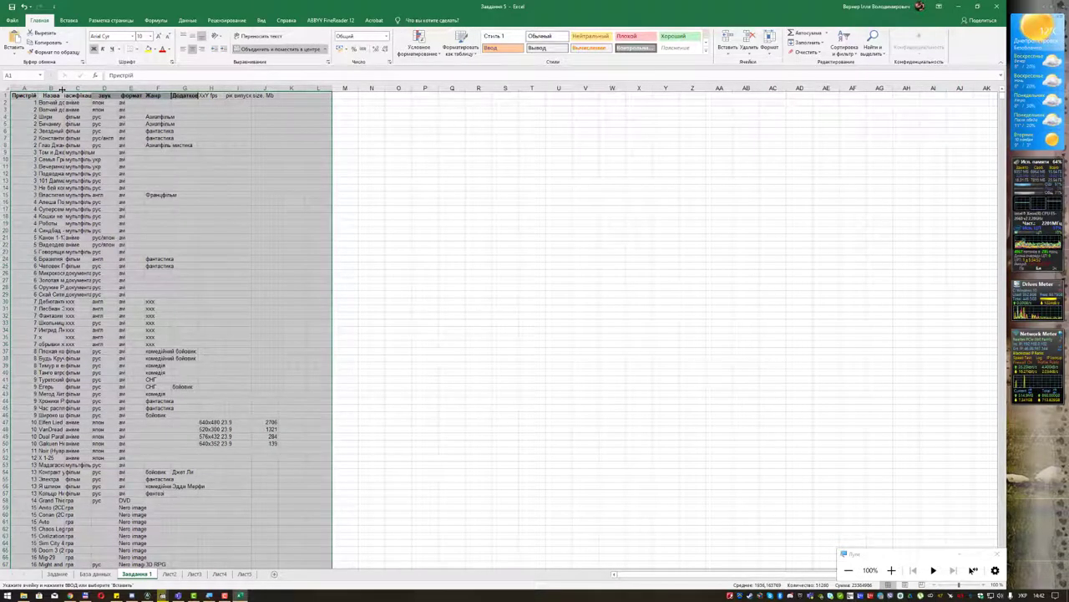
{"action": "double_click", "coordinate": [62, 88]}
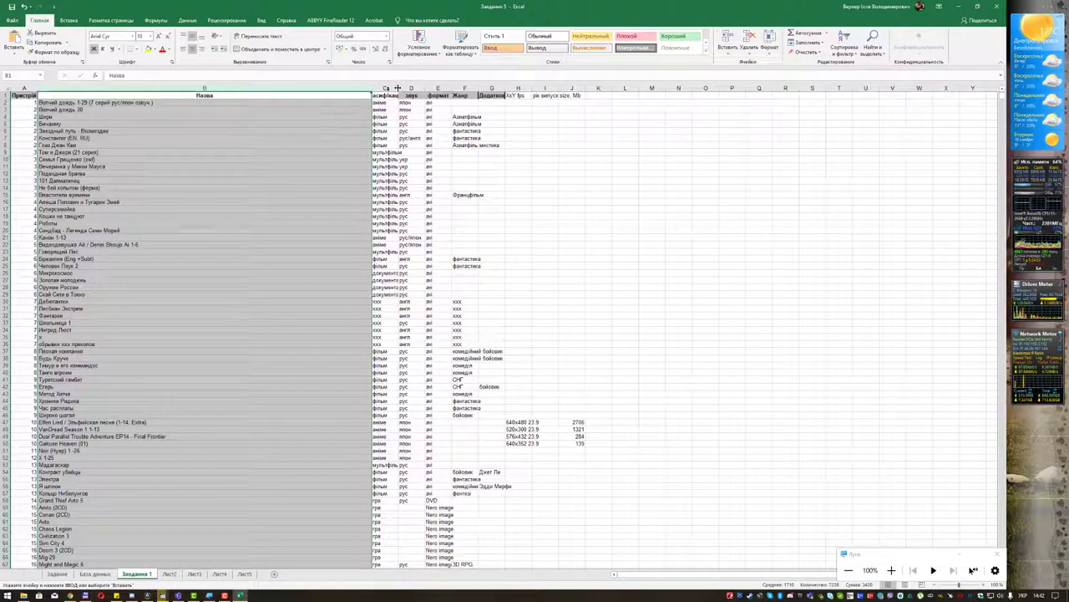
{"action": "mouse_move", "coordinate": [371, 87]}
{"action": "left_mouse_down"}
{"action": "mouse_move", "coordinate": [209, 88]}
{"action": "mouse_move", "coordinate": [365, 88]}
{"action": "left_mouse_up"}
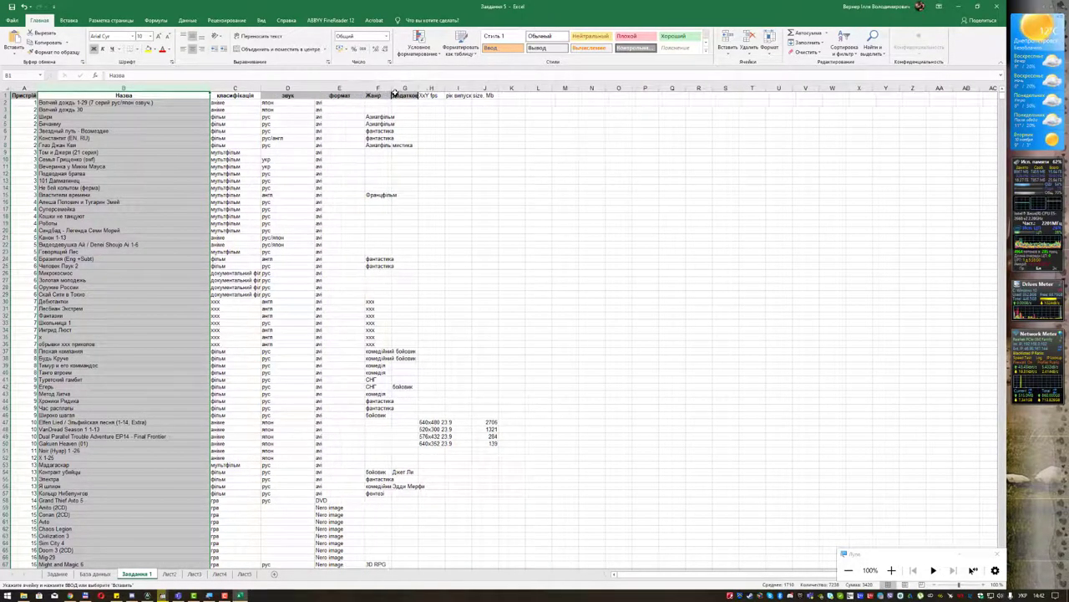
Duplicate the База даних sheet with Move or Copy and Create a copy ticked
{"action": "left_click", "coordinate": [102, 575]}
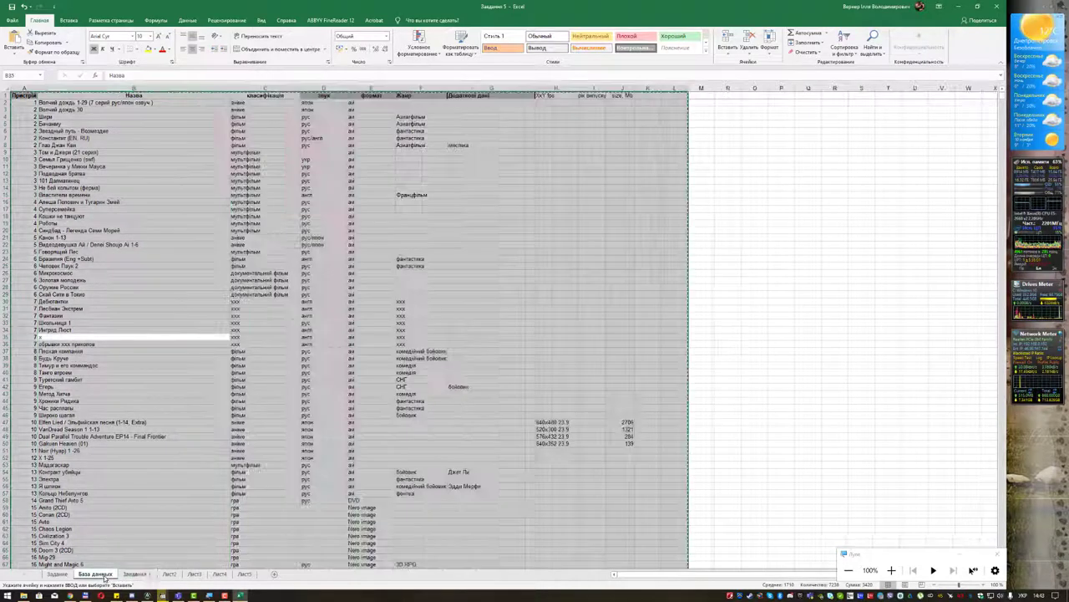
{"action": "left_click", "coordinate": [136, 574]}
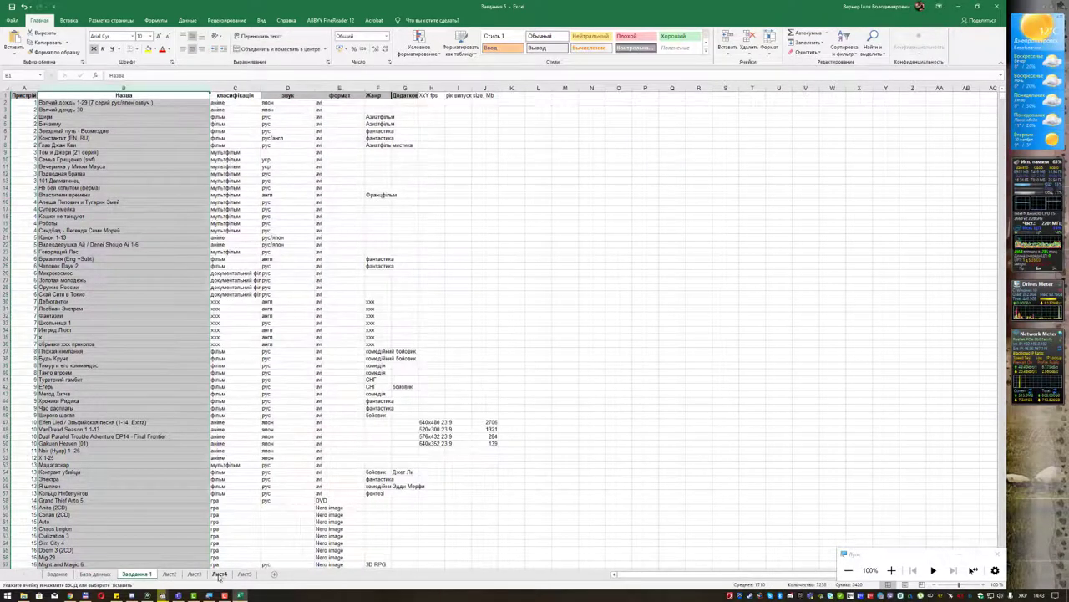
{"action": "left_click", "coordinate": [100, 575]}
{"action": "right_click", "coordinate": [99, 575]}
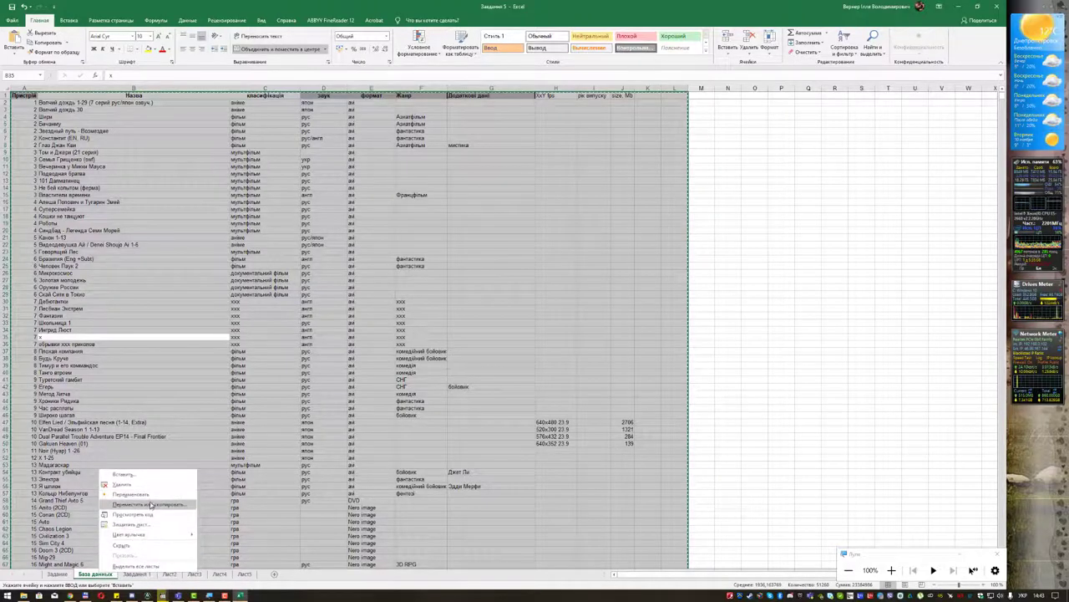
{"action": "left_click", "coordinate": [150, 504]}
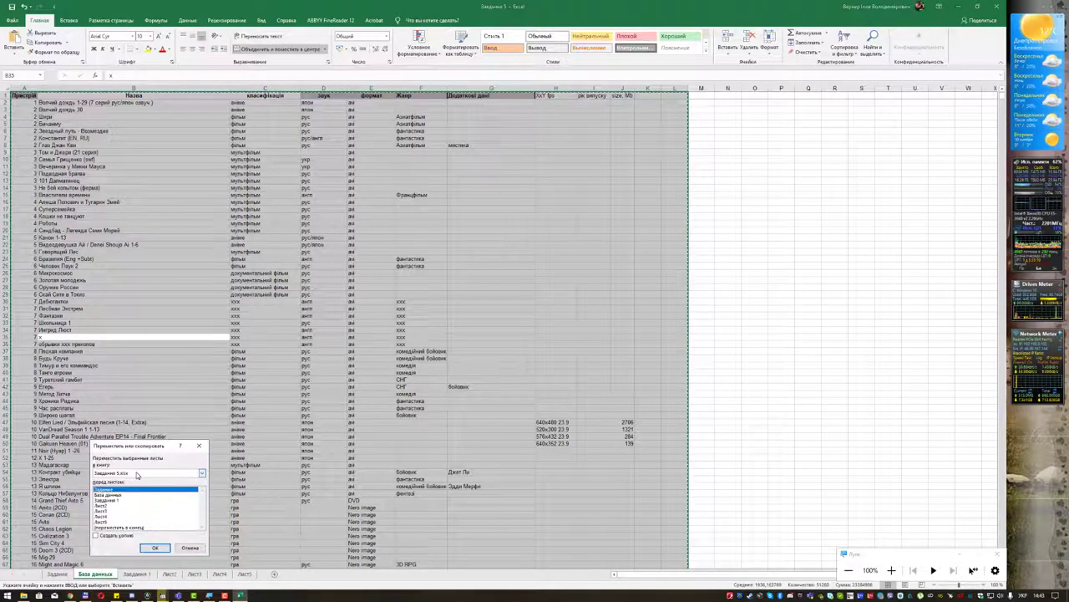
{"action": "left_click", "coordinate": [137, 474]}
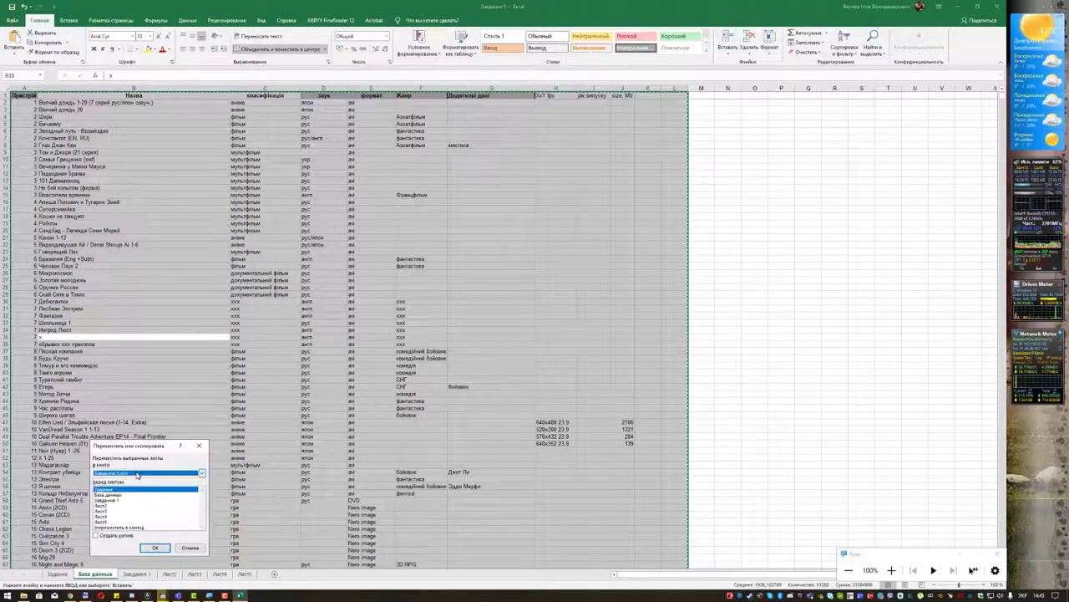
{"action": "left_click", "coordinate": [123, 501]}
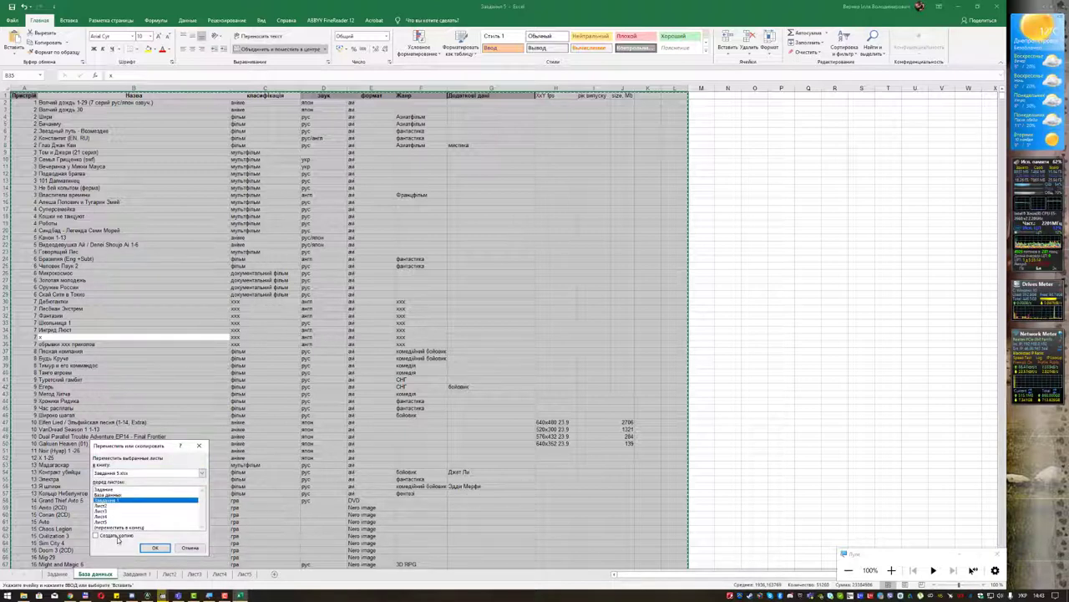
{"action": "left_click", "coordinate": [117, 537]}
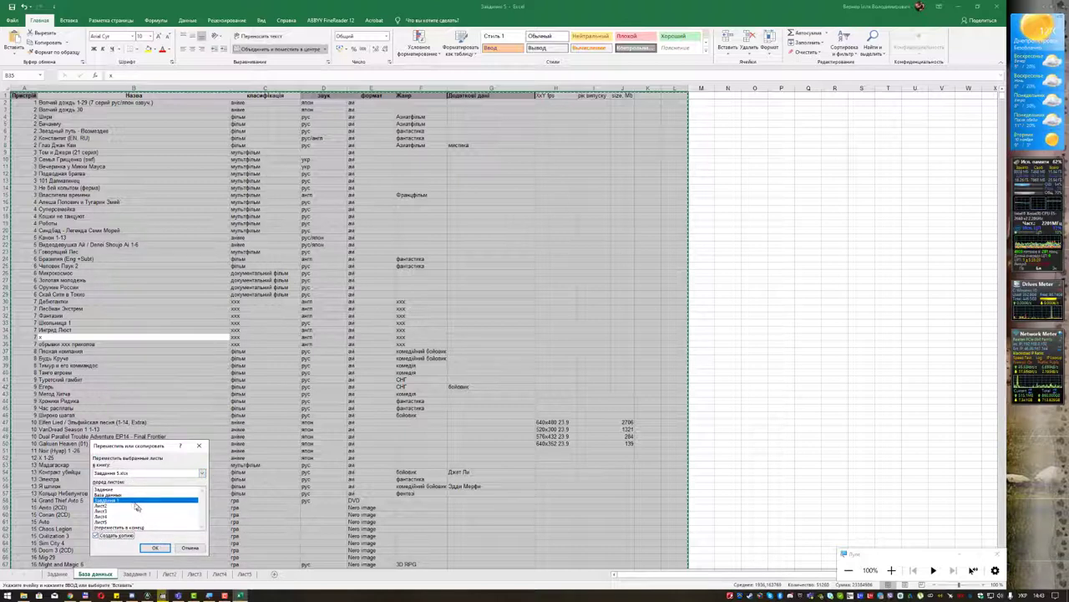
{"action": "left_click", "coordinate": [155, 547]}
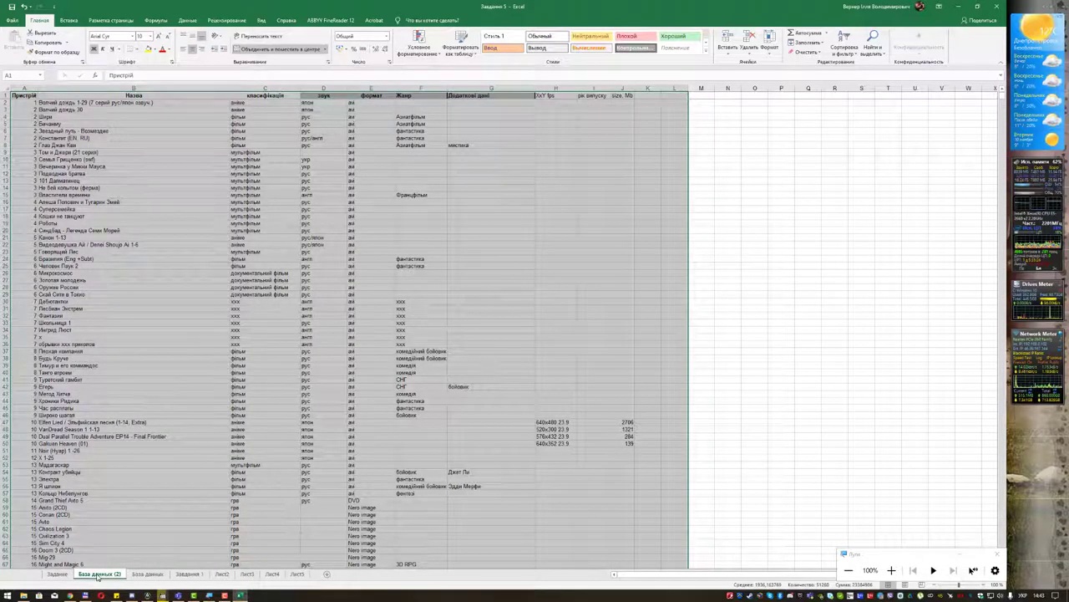
Position the База даних (2) copy right after the original База даних sheet
{"action": "left_click_drag", "start_coordinate": [105, 574], "coordinate": [173, 573]}
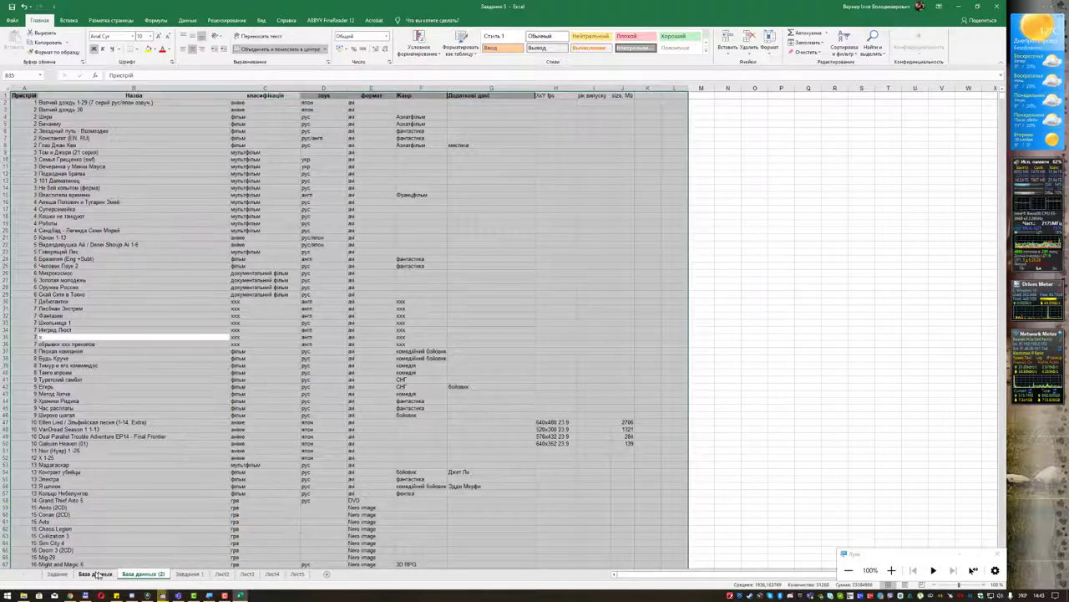
{"action": "left_click_drag", "start_coordinate": [174, 574], "coordinate": [172, 573]}
{"action": "left_click", "coordinate": [186, 508]}
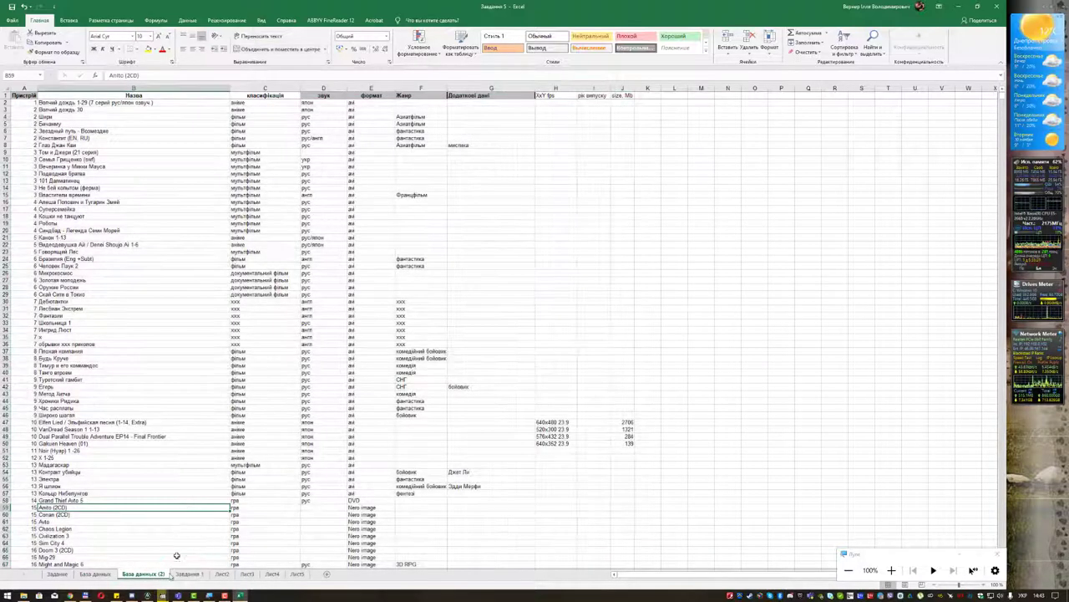
{"action": "left_click", "coordinate": [105, 575]}
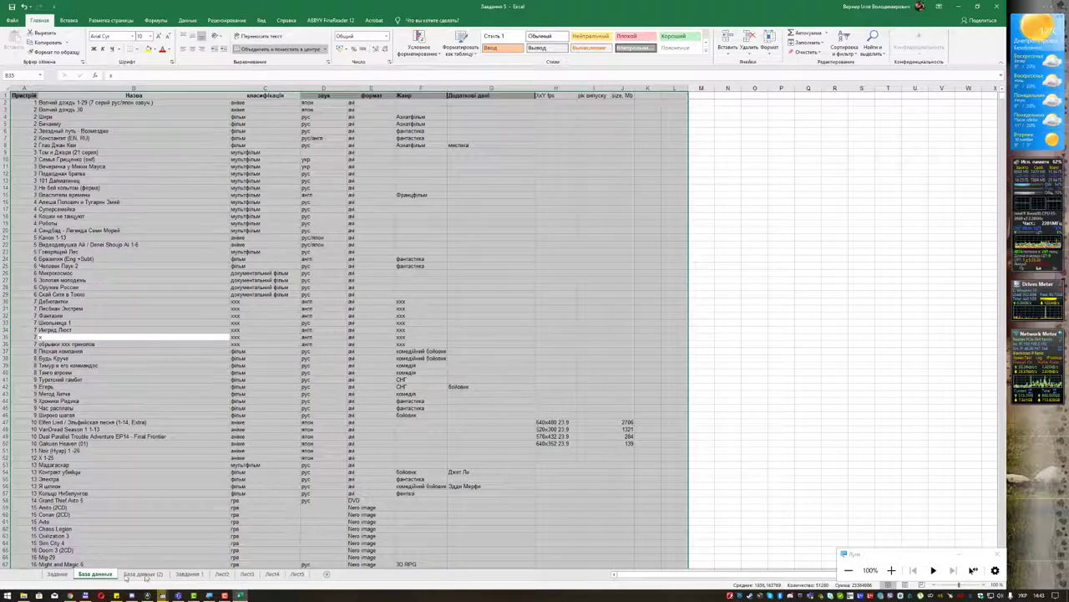
{"action": "left_click", "coordinate": [187, 574]}
{"action": "left_click", "coordinate": [221, 575]}
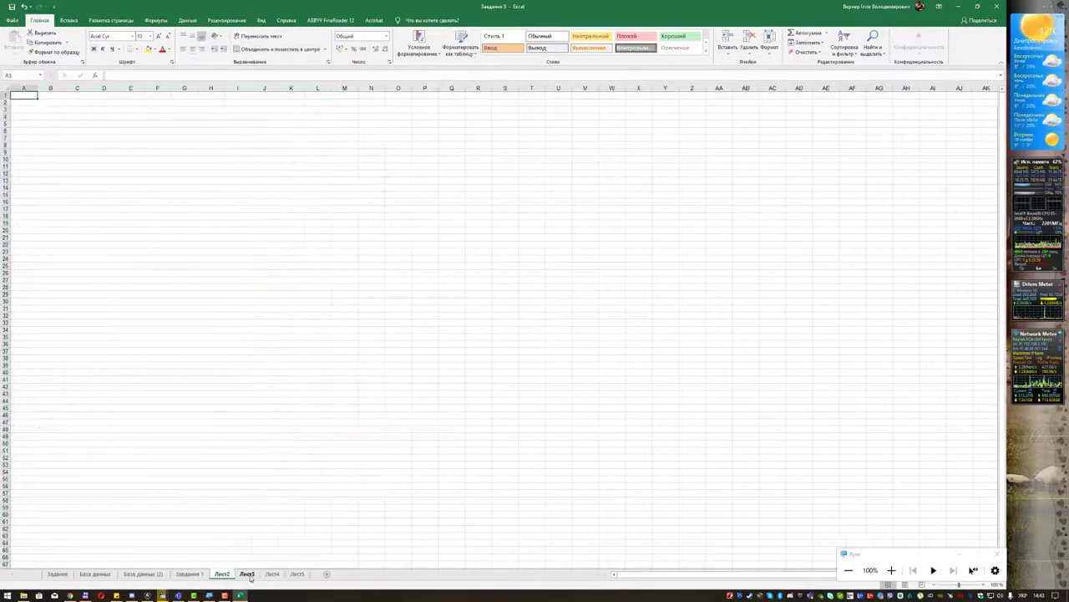
Delete the empty sheets Лист5, Лист4, Лист3 and Лист2
{"action": "left_click", "coordinate": [247, 575]}
{"action": "left_click", "coordinate": [273, 575]}
{"action": "left_click", "coordinate": [298, 575]}
{"action": "right_click", "coordinate": [299, 575]}
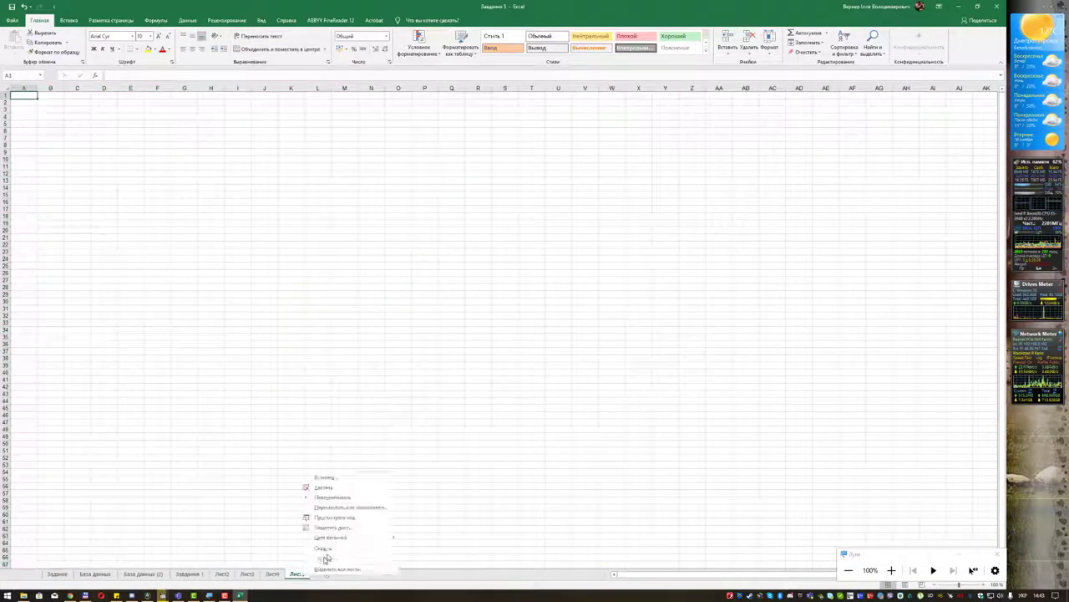
{"action": "left_click", "coordinate": [342, 488]}
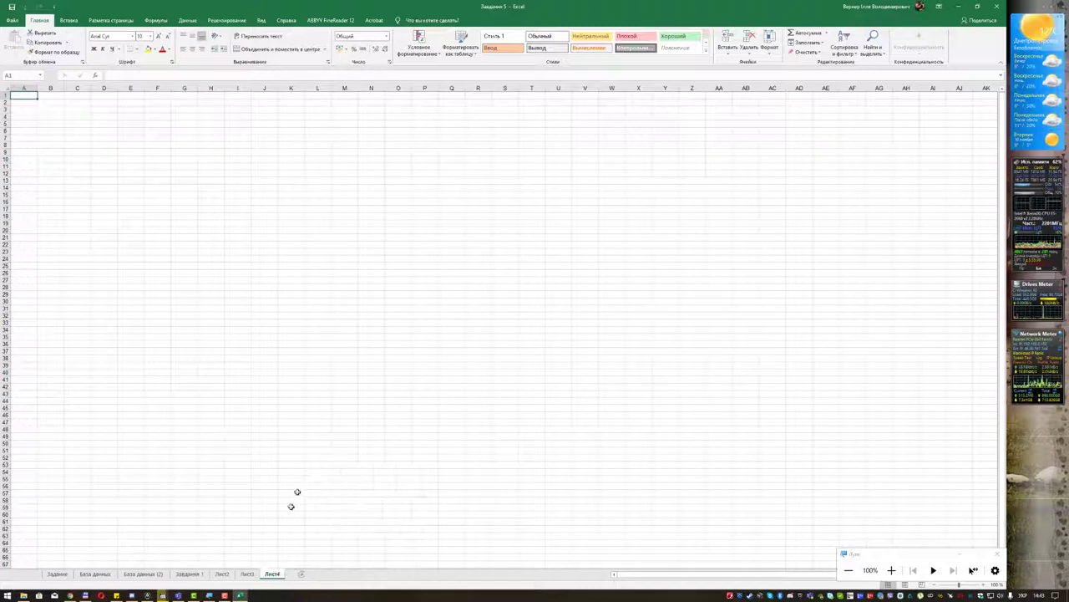
{"action": "right_click", "coordinate": [273, 574]}
{"action": "left_click", "coordinate": [311, 488]}
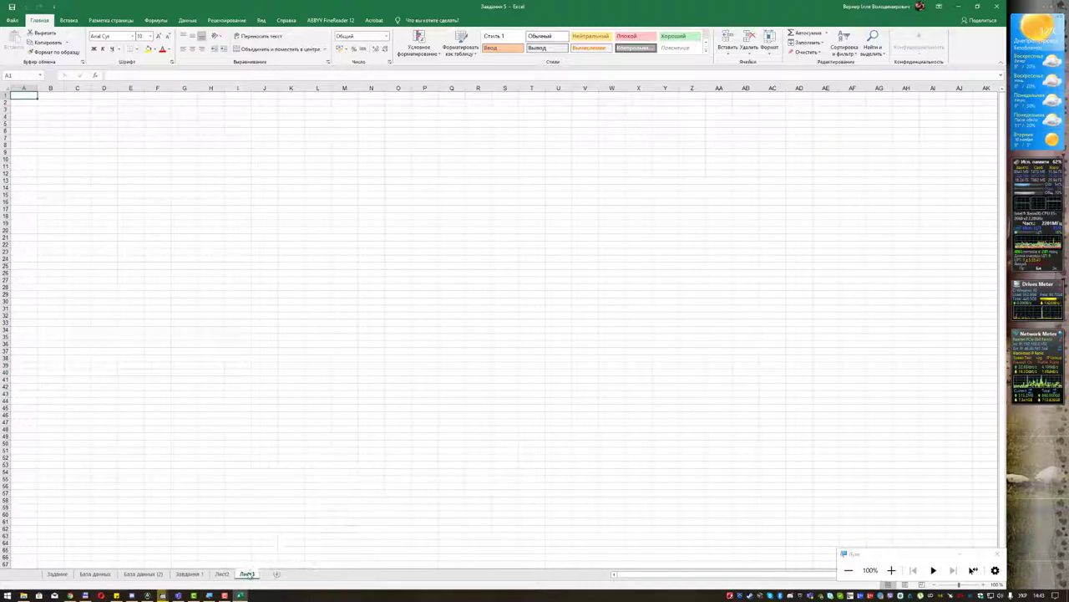
{"action": "right_click", "coordinate": [248, 575]}
{"action": "left_click", "coordinate": [267, 488]}
{"action": "right_click", "coordinate": [219, 575]}
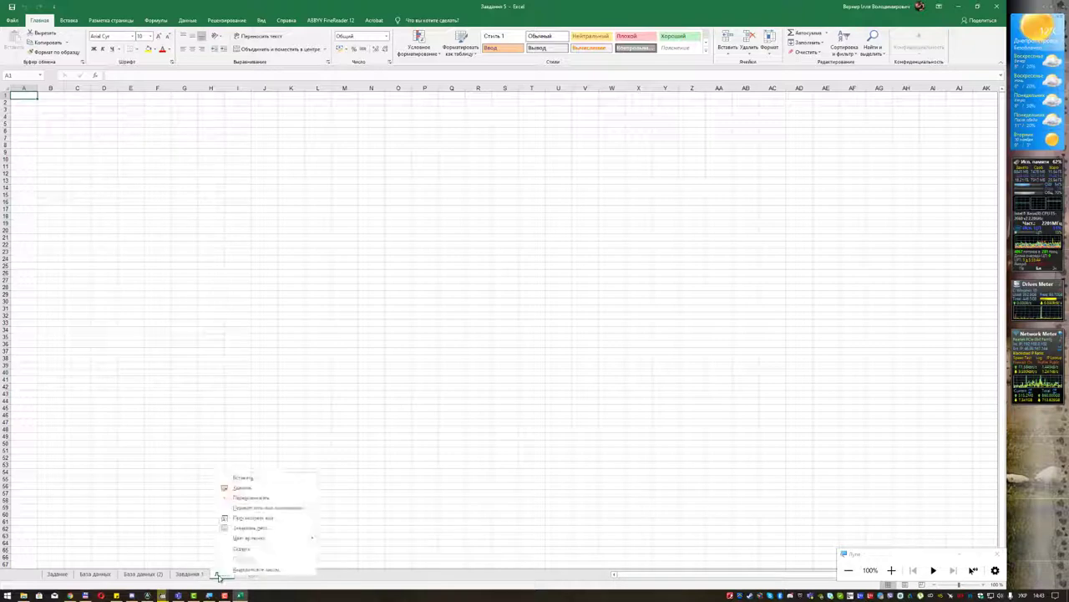
{"action": "left_click", "coordinate": [242, 487]}
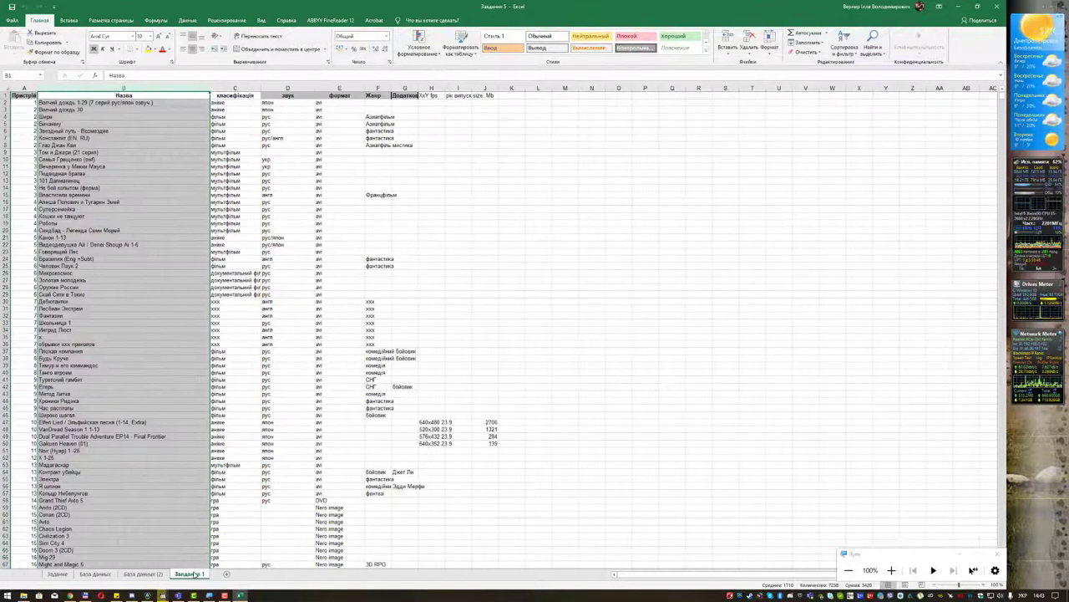
Delete the old Завдання 1 sheet and confirm Удалить
{"action": "left_click", "coordinate": [143, 574]}
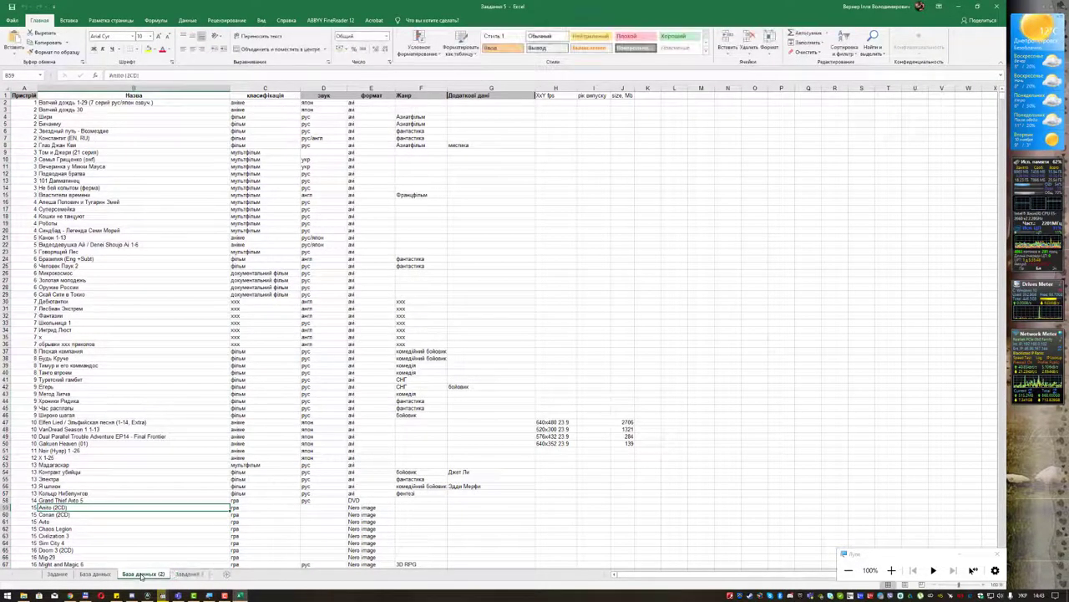
{"action": "right_click", "coordinate": [177, 575]}
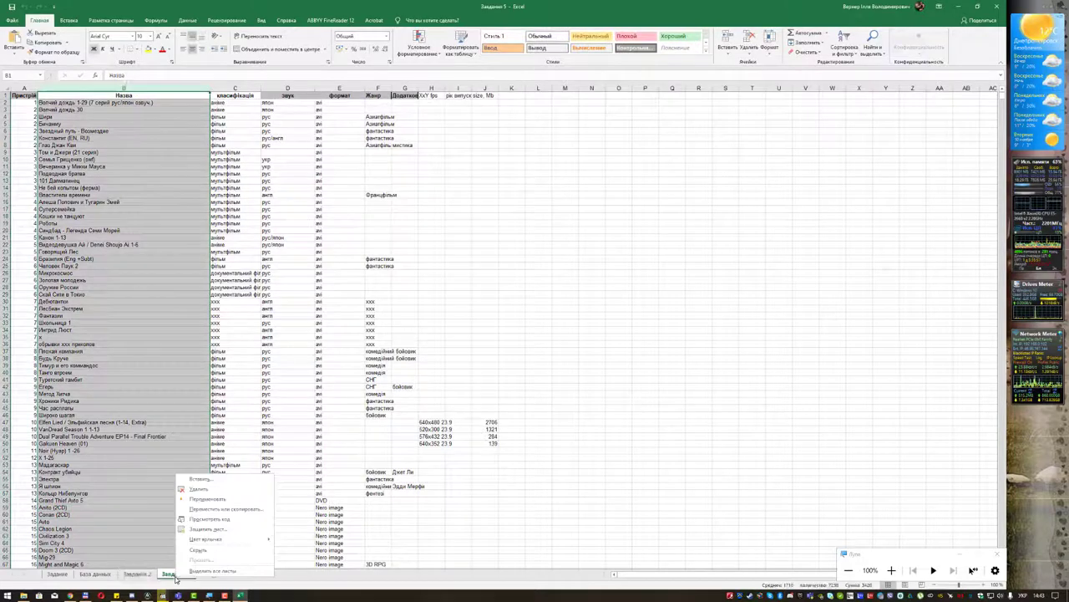
{"action": "left_click", "coordinate": [208, 490]}
{"action": "left_click", "coordinate": [483, 322]}
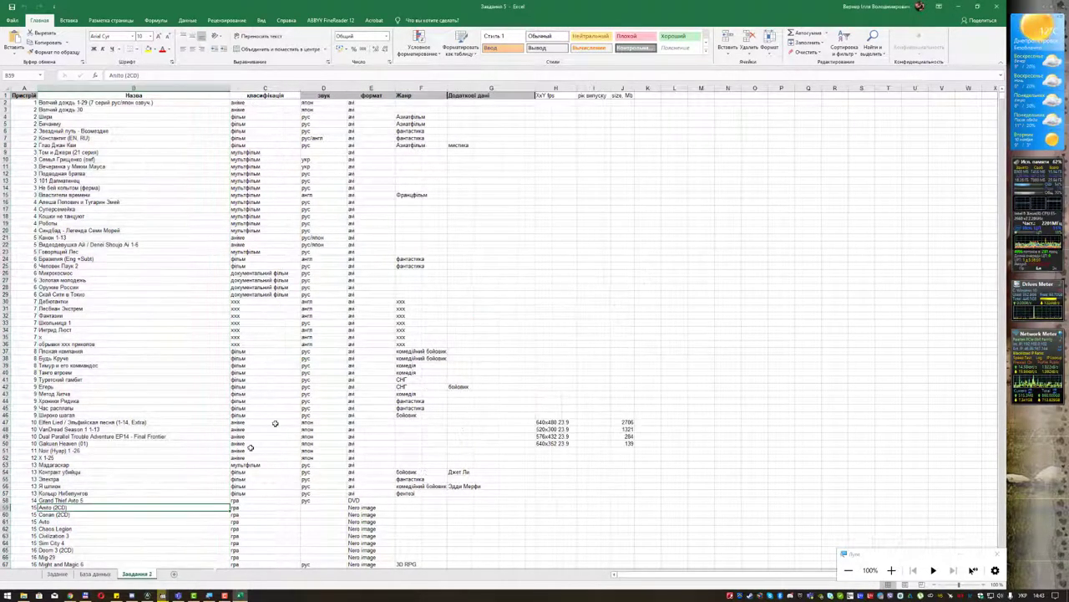
Copy the Завдання 2 sheet via Move or Copy, placing the copy before Завдання 2
{"action": "right_click", "coordinate": [132, 574]}
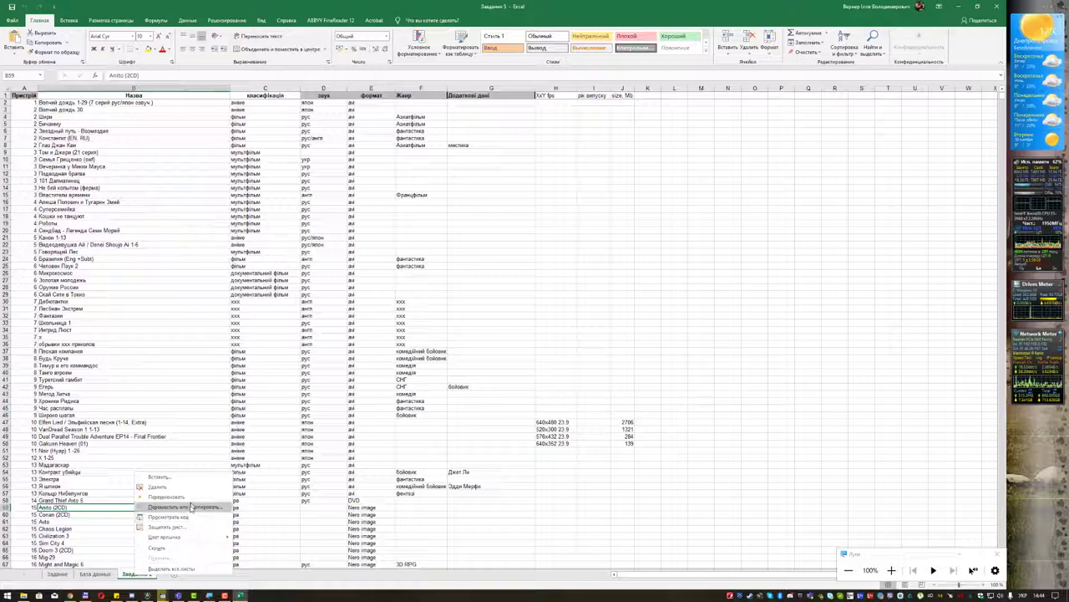
{"action": "left_click", "coordinate": [191, 507]}
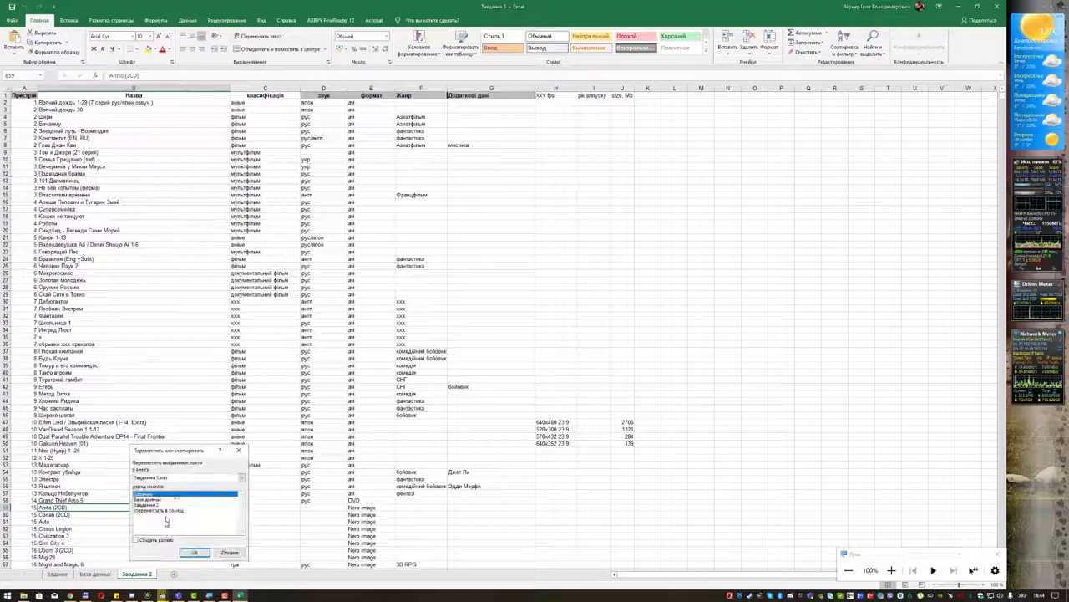
{"action": "left_click", "coordinate": [135, 539]}
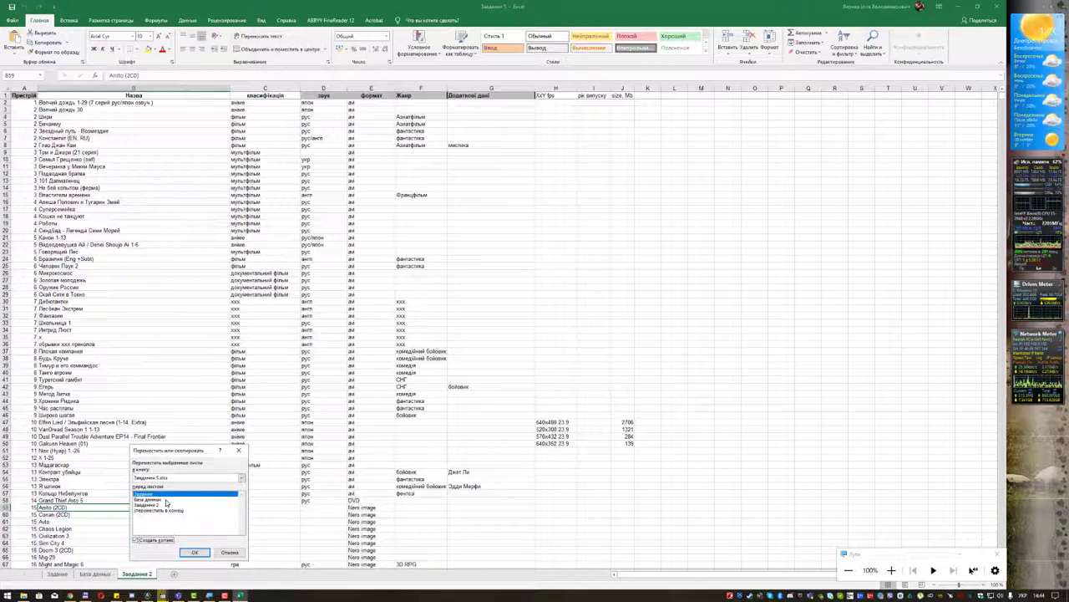
{"action": "left_click", "coordinate": [167, 500]}
{"action": "left_click", "coordinate": [178, 505]}
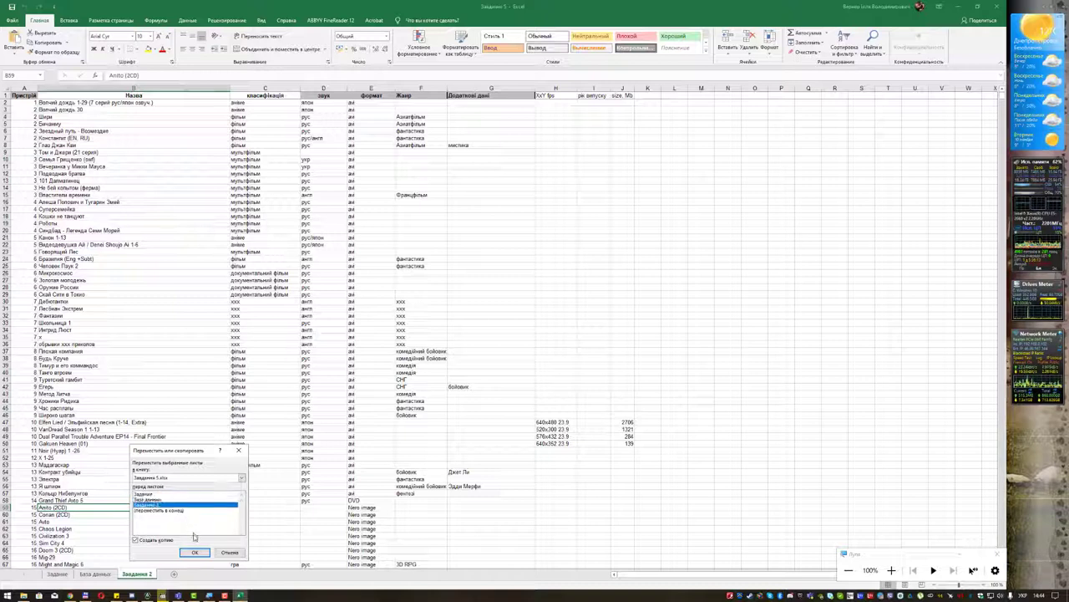
{"action": "left_click", "coordinate": [195, 553]}
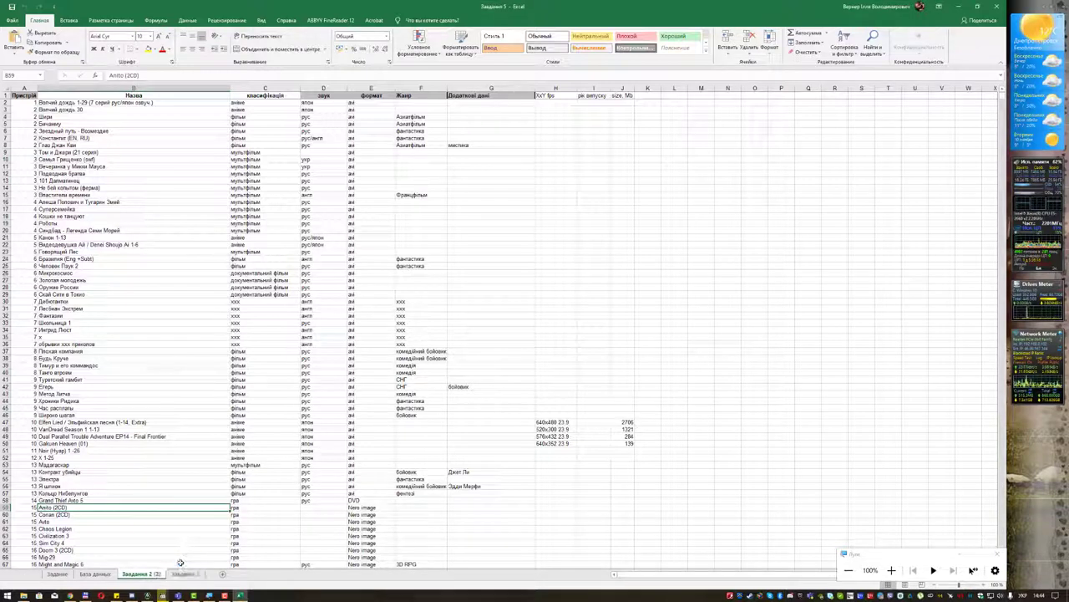
Make another copy of the duplicated Завдання 2 sheet via Move or Copy
{"action": "right_click", "coordinate": [158, 575]}
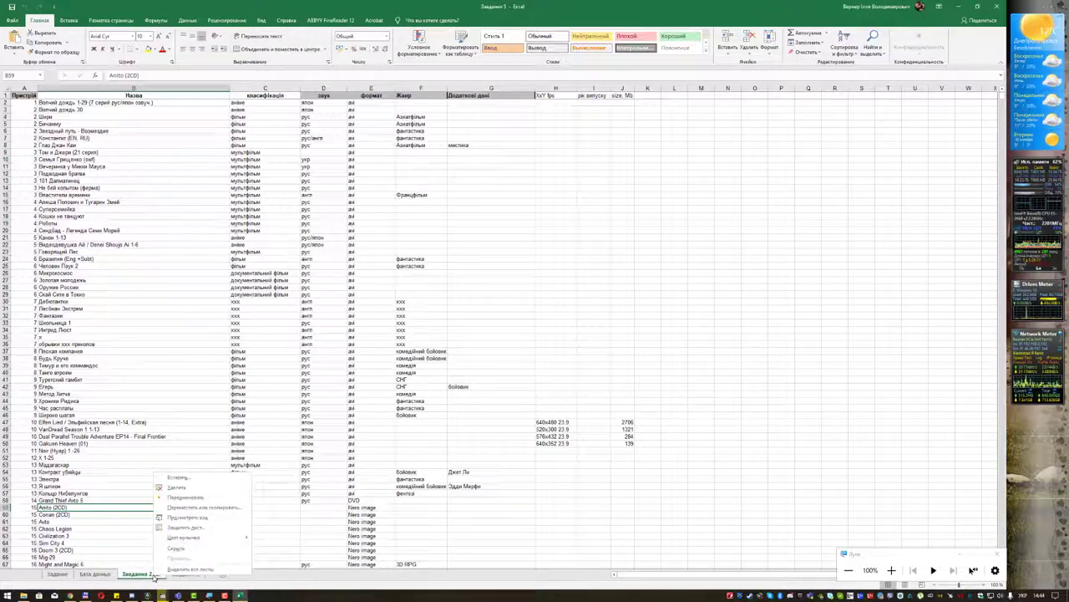
{"action": "left_click", "coordinate": [178, 477]}
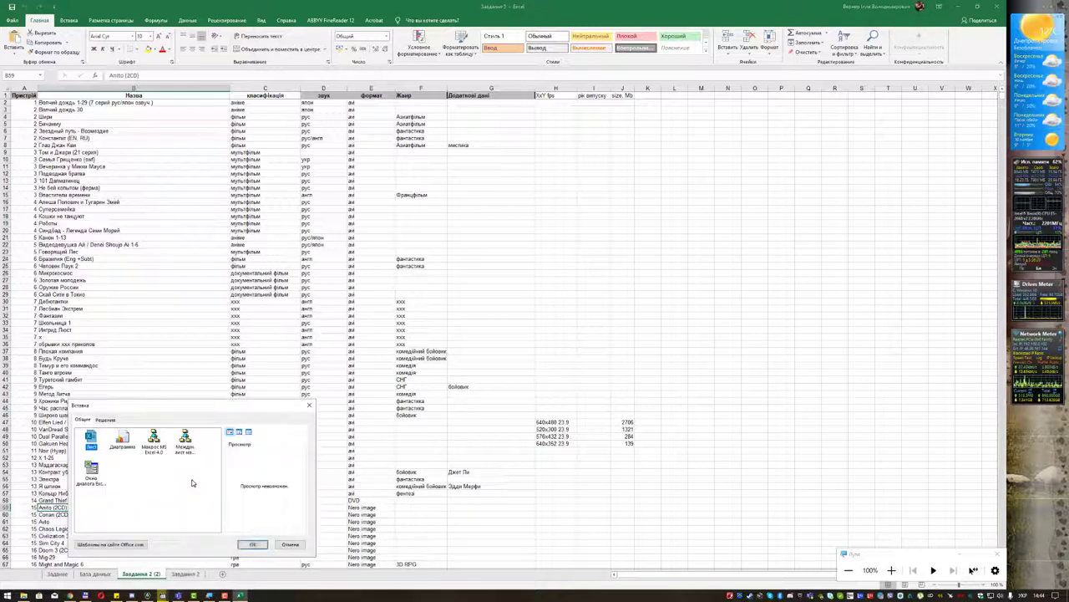
{"action": "key", "text": "Escape"}
{"action": "right_click", "coordinate": [155, 575]}
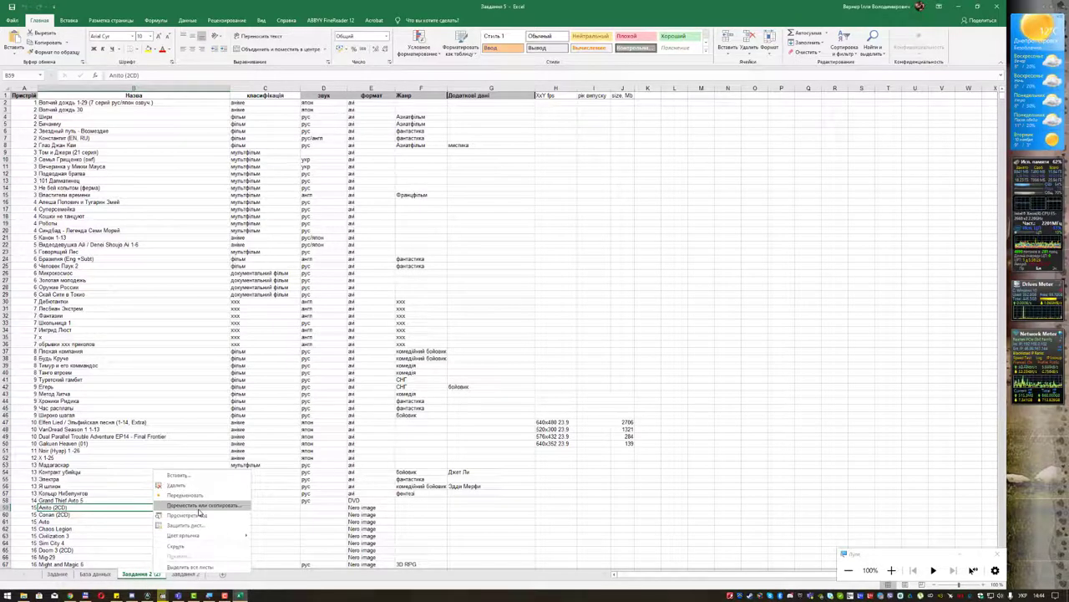
{"action": "mouse_move", "coordinate": [209, 535]}
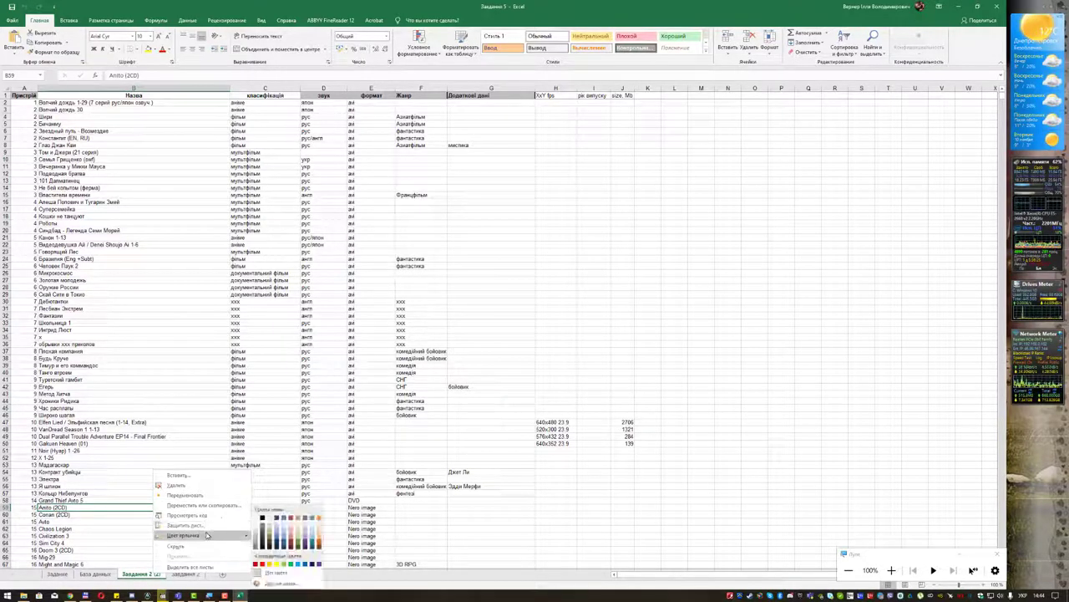
{"action": "left_click", "coordinate": [200, 505]}
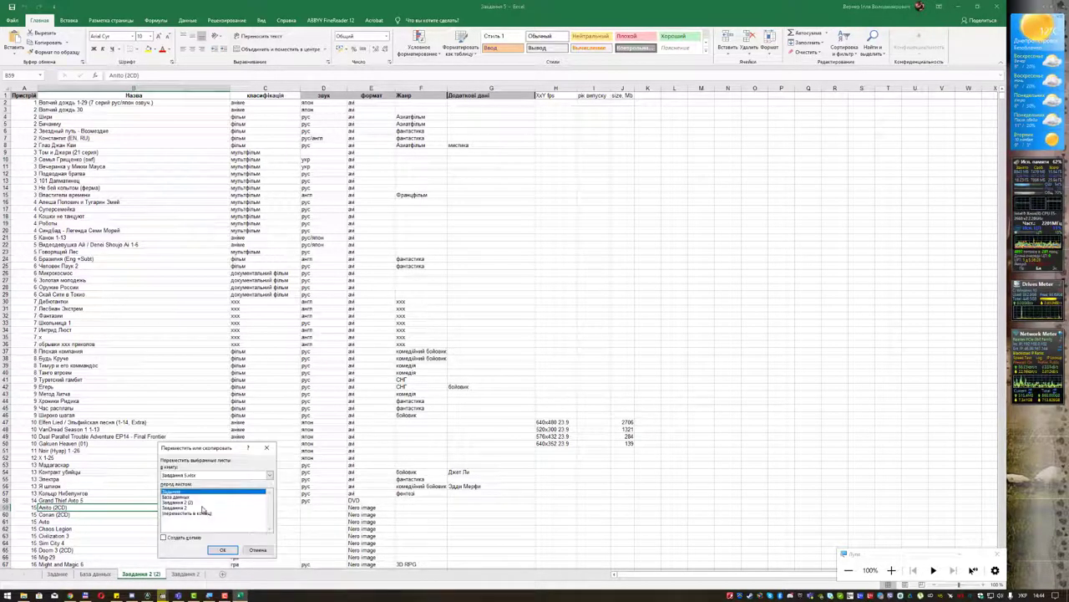
{"action": "left_click", "coordinate": [197, 502]}
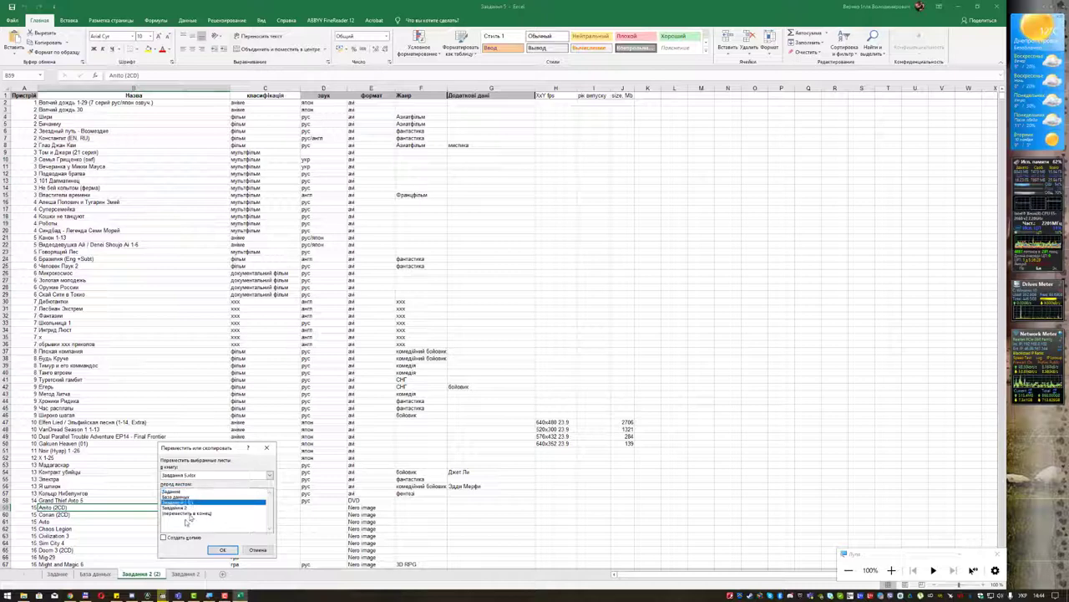
{"action": "left_click", "coordinate": [220, 548]}
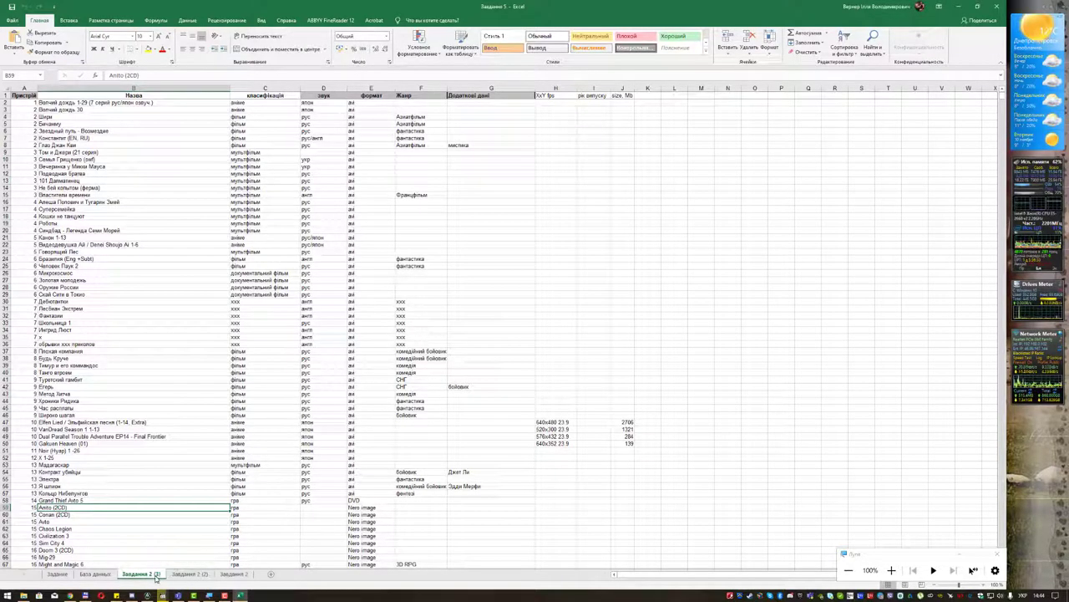
Group two copied sheets and copy both together before the database sheet
{"action": "left_click", "coordinate": [181, 576], "text": "ctrl"}
{"action": "right_click", "coordinate": [181, 576]}
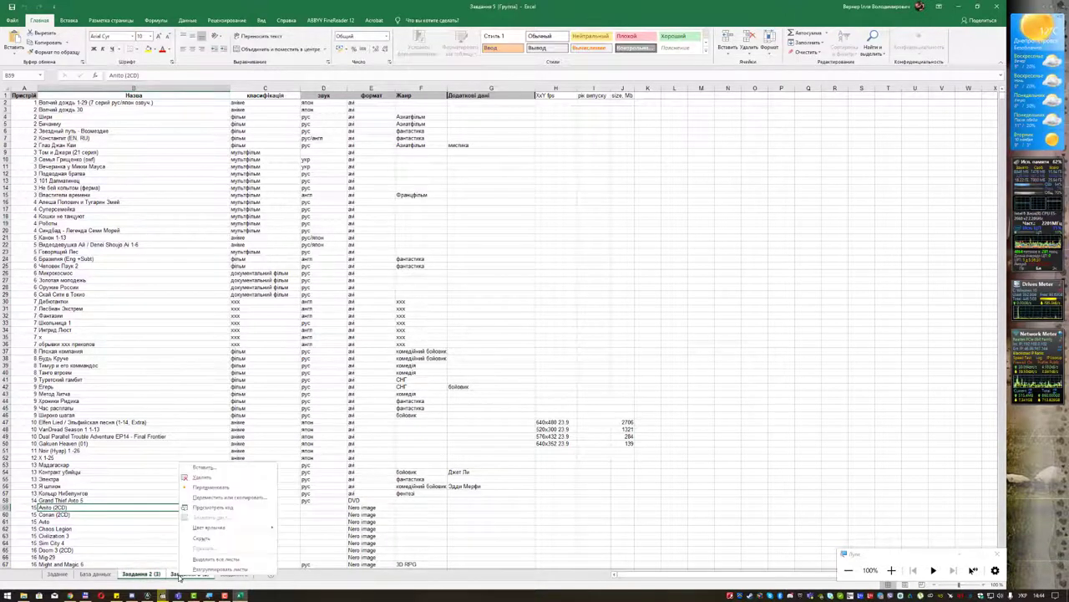
{"action": "left_click", "coordinate": [232, 498]}
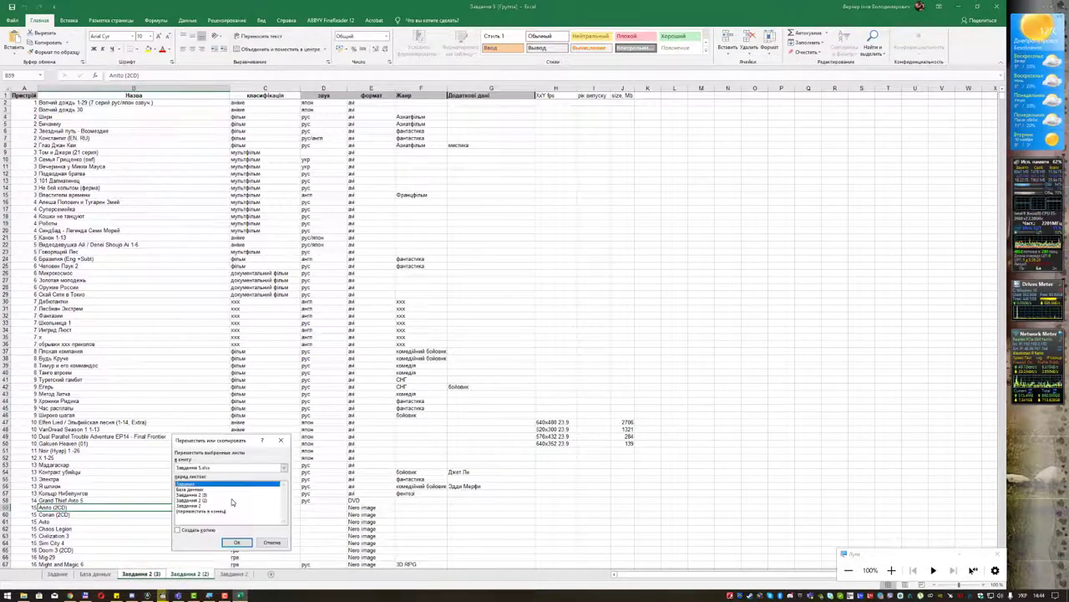
{"action": "left_click", "coordinate": [209, 489]}
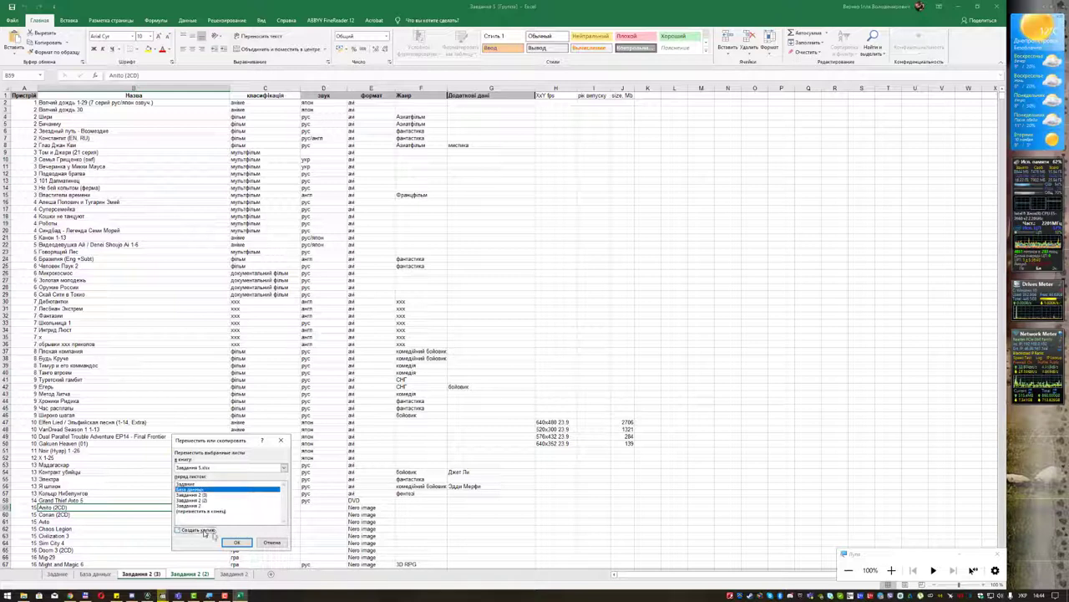
{"action": "left_click", "coordinate": [236, 542]}
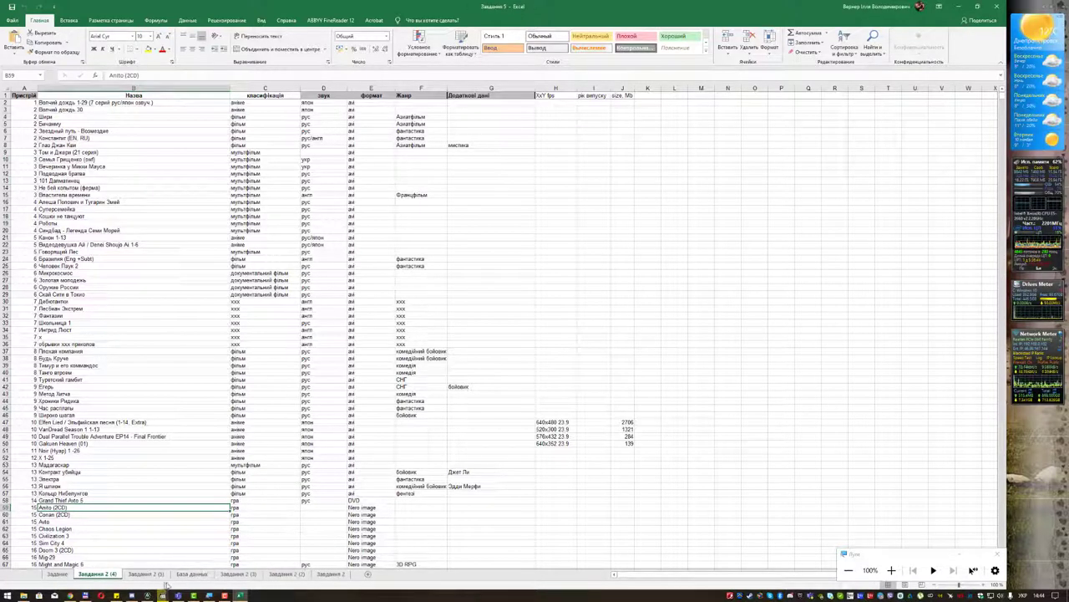
Check each Завдання 2 copy tab, including the new Завдання 2 (5)
{"action": "left_click", "coordinate": [146, 575]}
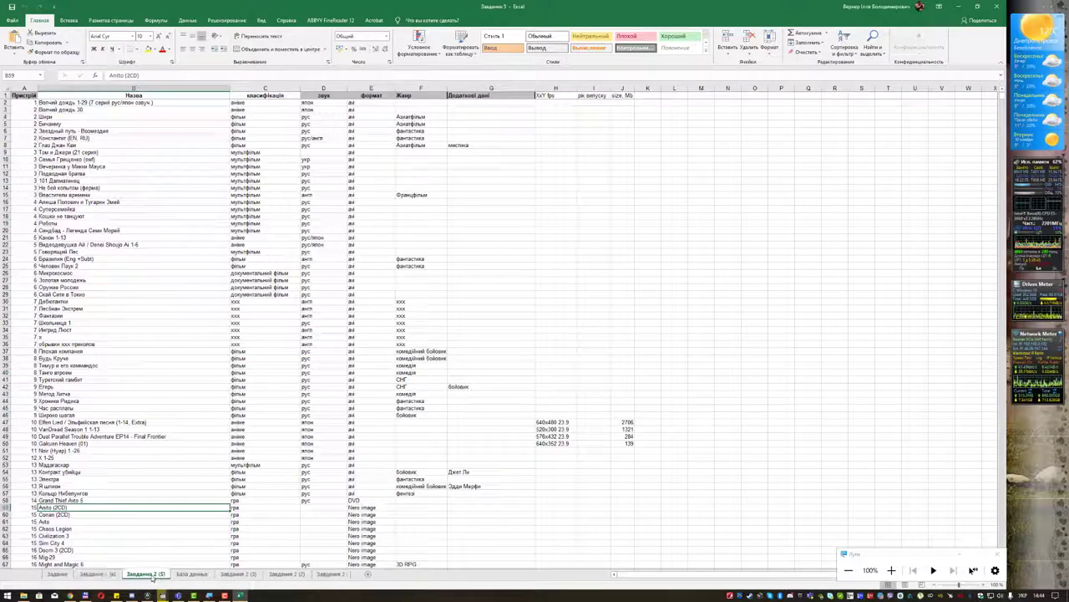
{"action": "left_click", "coordinate": [238, 575]}
{"action": "left_click", "coordinate": [286, 575]}
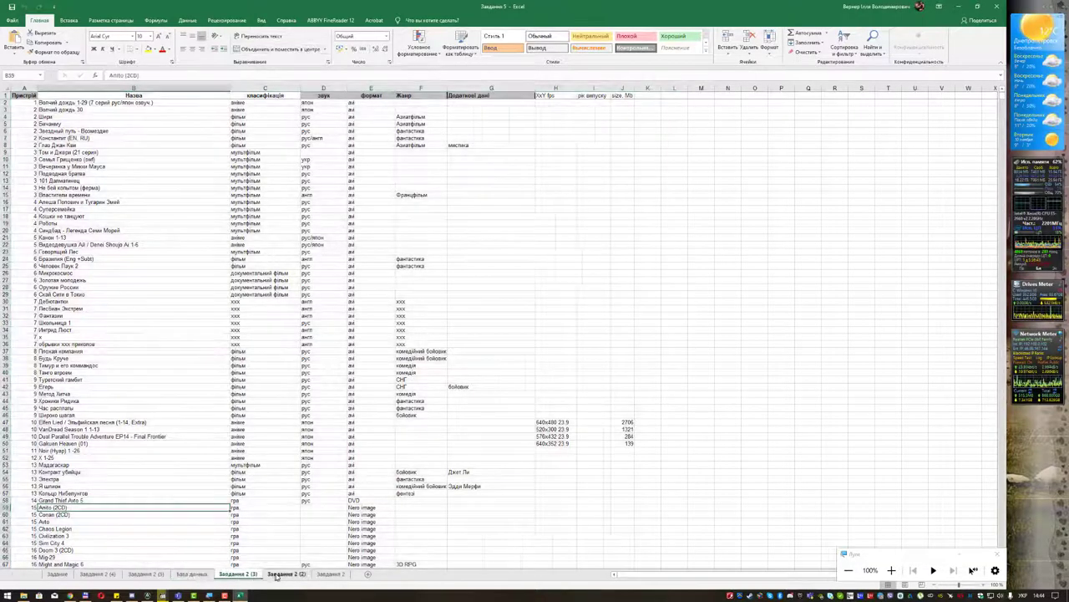
{"action": "left_click", "coordinate": [329, 575]}
{"action": "left_click", "coordinate": [146, 575]}
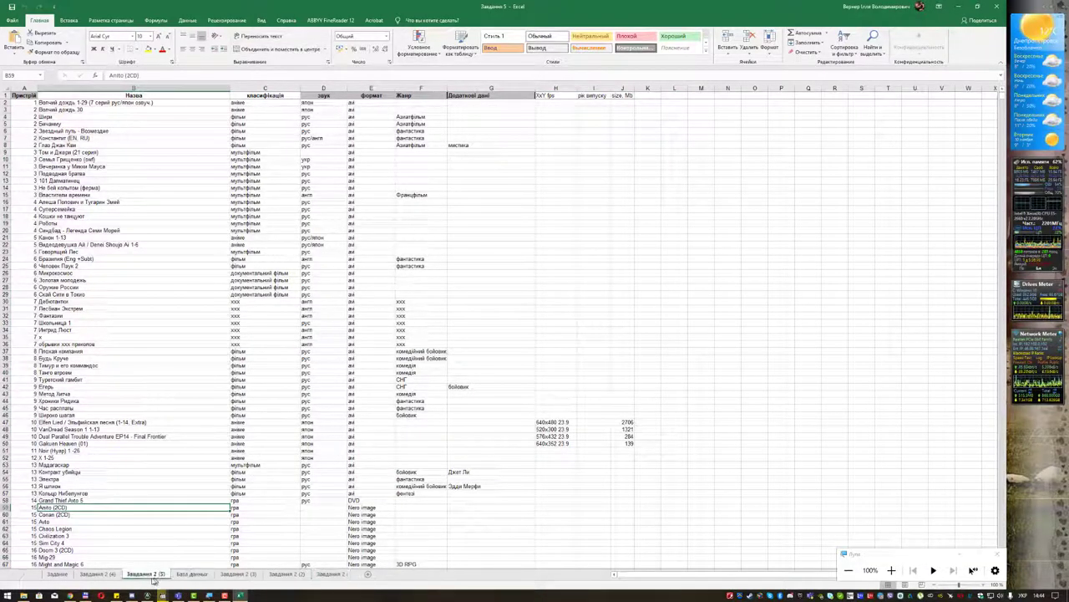
{"action": "left_click", "coordinate": [109, 574]}
{"action": "left_click", "coordinate": [59, 575]}
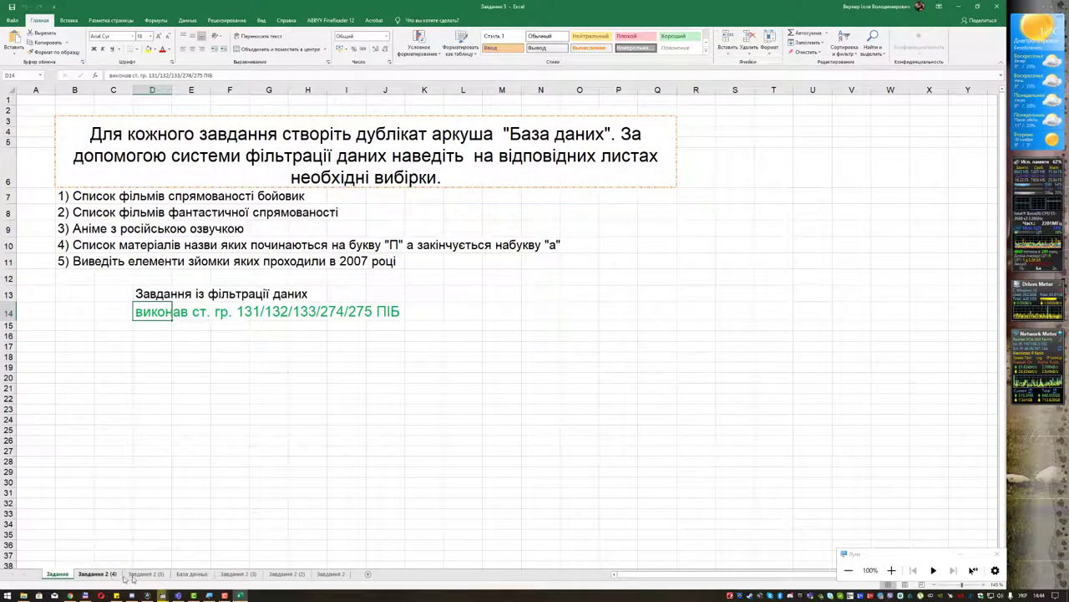
Drag the База даних tab to sit directly after Задание
{"action": "left_click", "coordinate": [192, 575]}
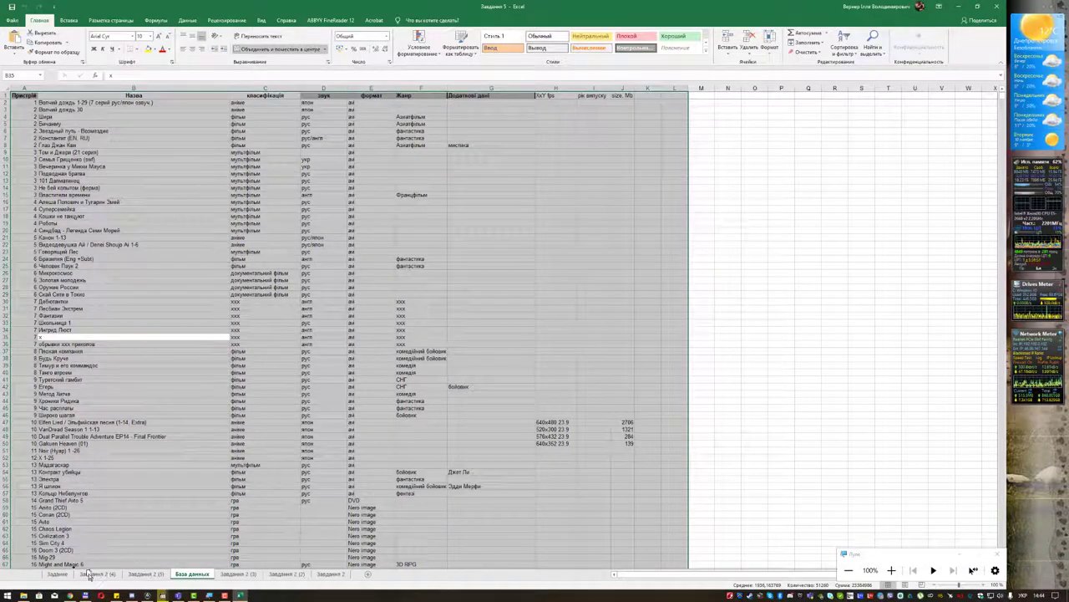
{"action": "left_click_drag", "start_coordinate": [101, 574], "coordinate": [99, 574]}
{"action": "left_click", "coordinate": [125, 576]}
{"action": "left_click", "coordinate": [83, 575]}
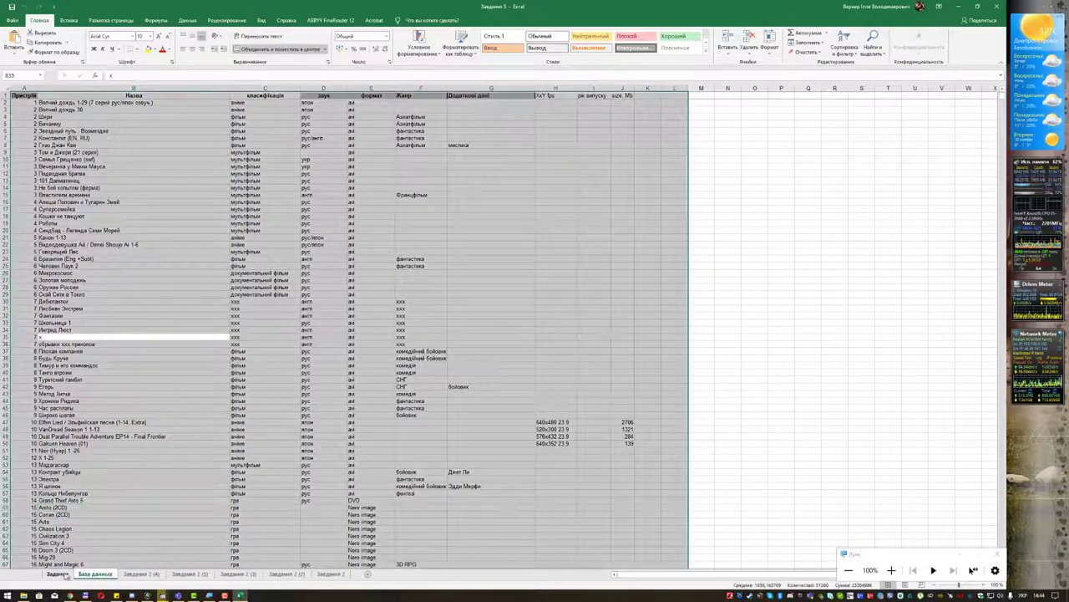
{"action": "left_click", "coordinate": [57, 575]}
{"action": "left_click", "coordinate": [123, 576]}
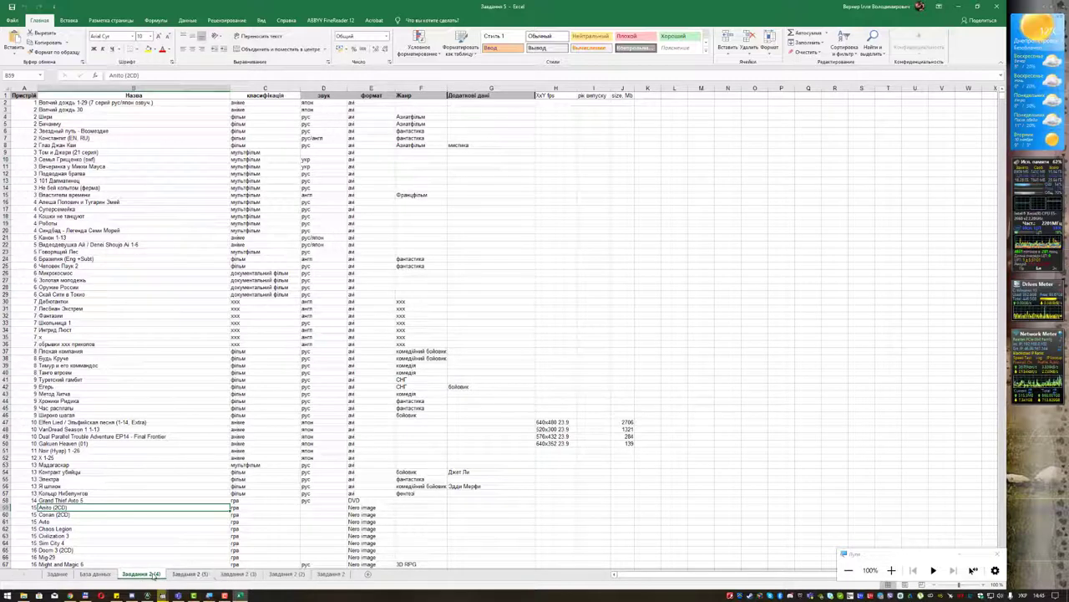
Rename the first copies to Завдання 1 and Завдання 2, and place Завдання 2 after Завдання 1
{"action": "left_click", "coordinate": [150, 574]}
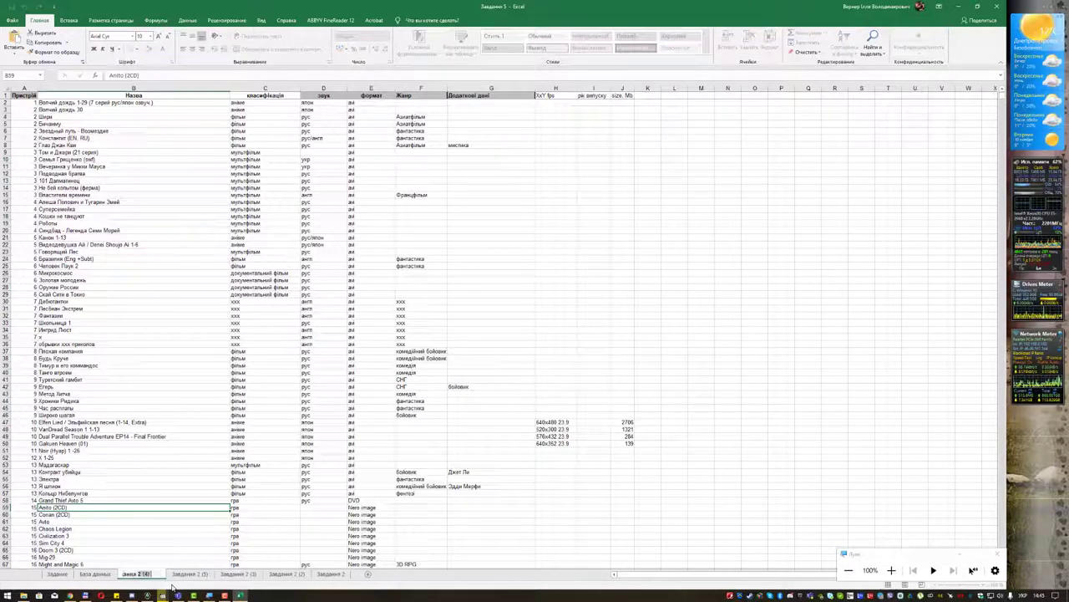
{"action": "type", "text": "Завдання 1"}
{"action": "key", "text": "Return"}
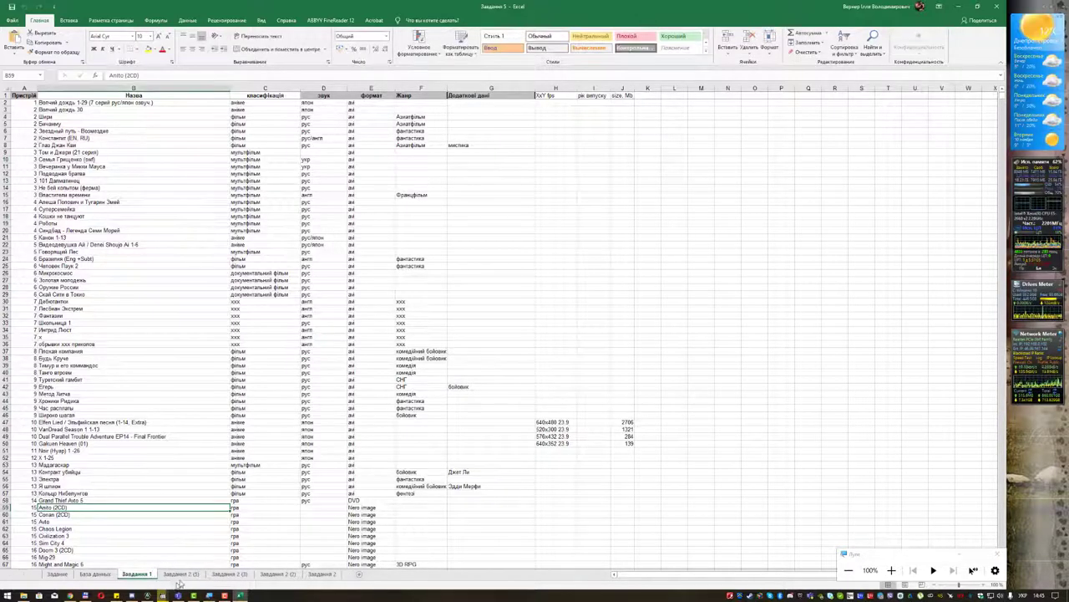
{"action": "double_click", "coordinate": [186, 574]}
{"action": "type", "text": "Завдання 2"}
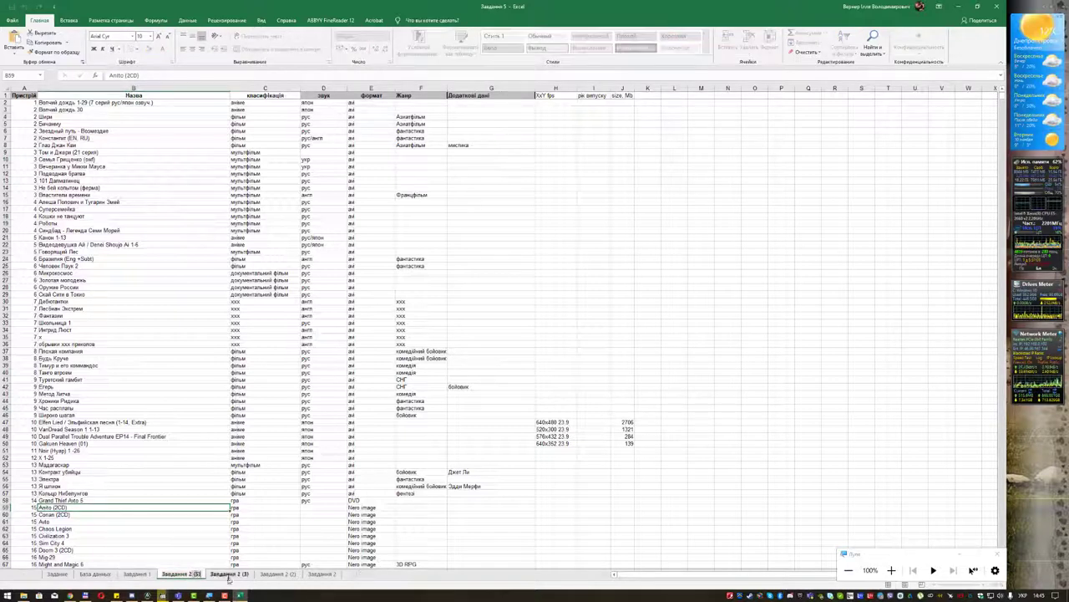
{"action": "key", "text": "Return"}
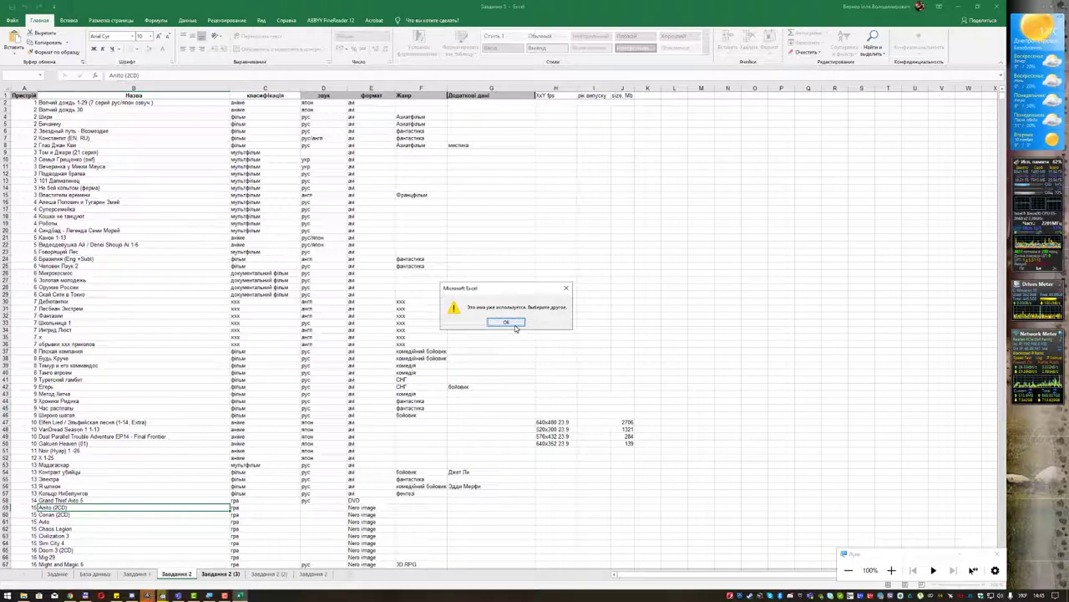
{"action": "left_click", "coordinate": [513, 325]}
{"action": "key", "text": "Escape"}
{"action": "left_click_drag", "start_coordinate": [320, 574], "coordinate": [175, 576]}
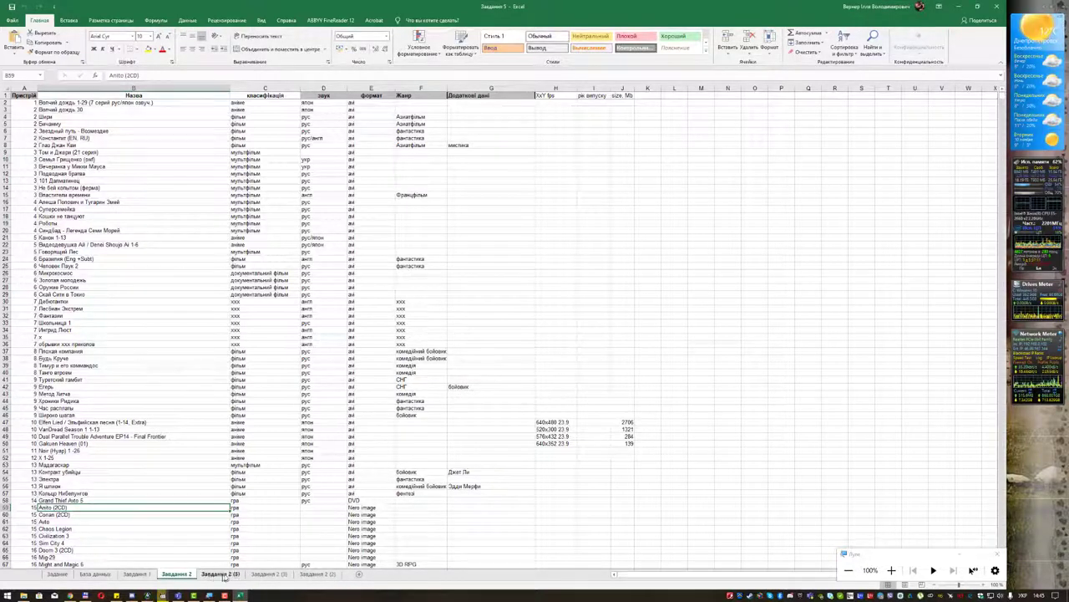
Rename the remaining copied sheets to Завдання 3, Завдання 4 and Завдання 5
{"action": "double_click", "coordinate": [221, 574]}
{"action": "key", "text": "Return"}
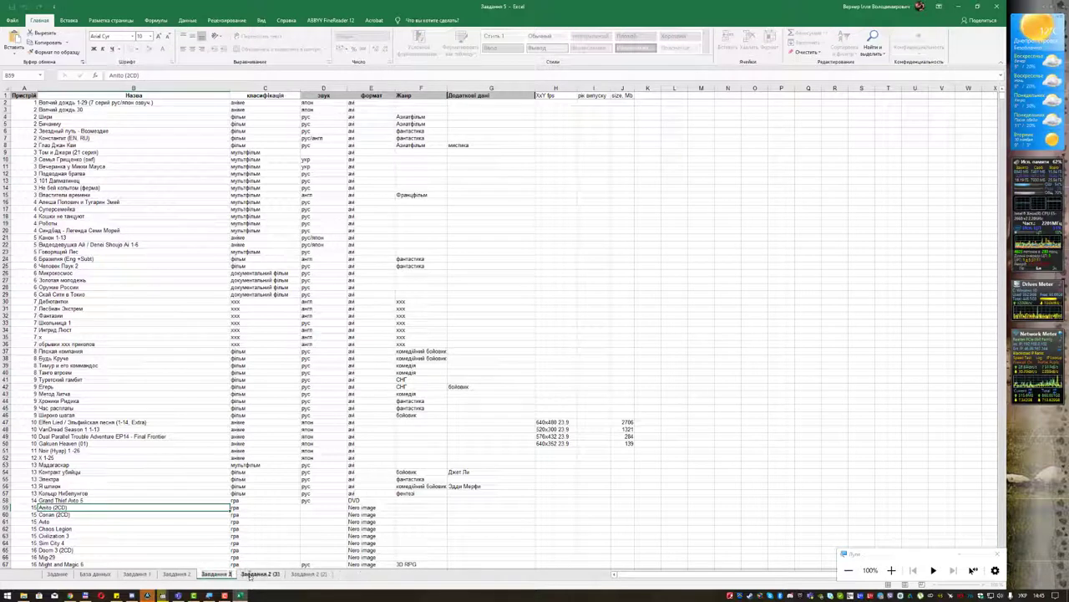
{"action": "double_click", "coordinate": [261, 575]}
{"action": "type", "text": "Завдання 4"}
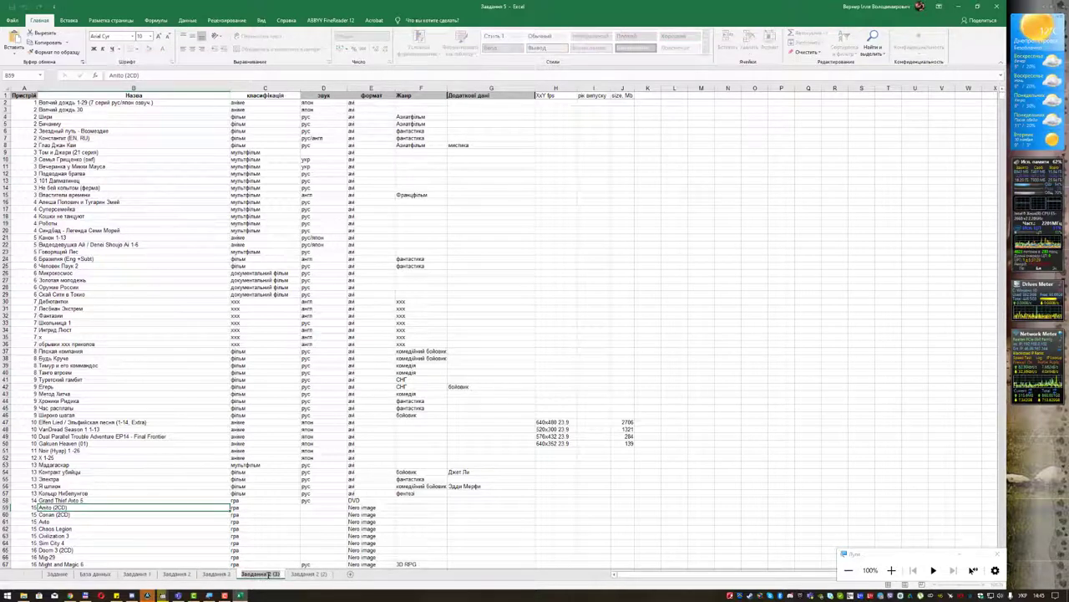
{"action": "key", "text": "Return"}
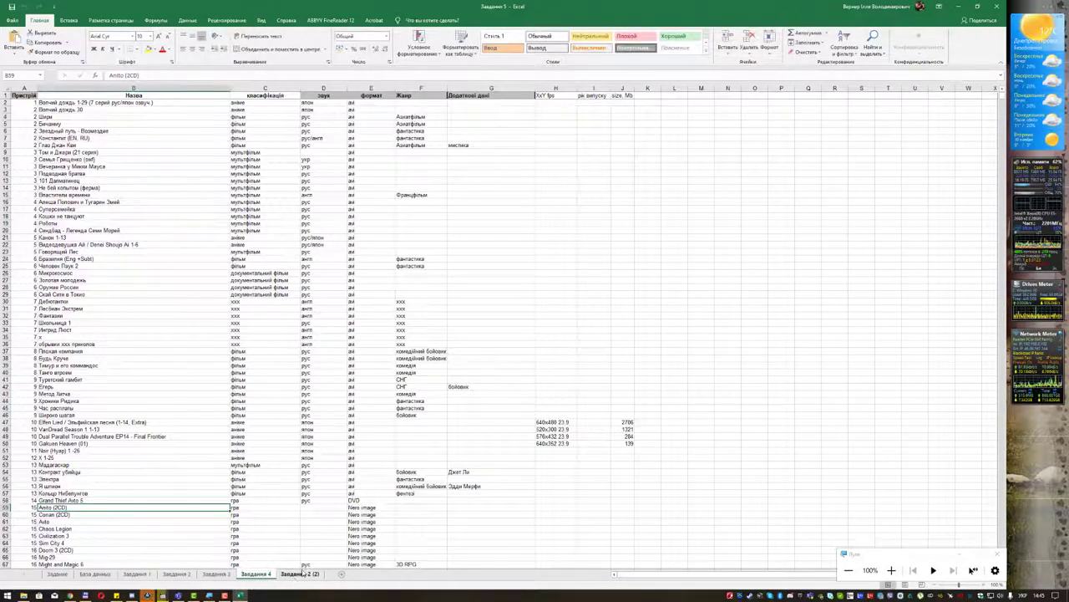
{"action": "double_click", "coordinate": [303, 575]}
{"action": "type", "text": "Завдання 5"}
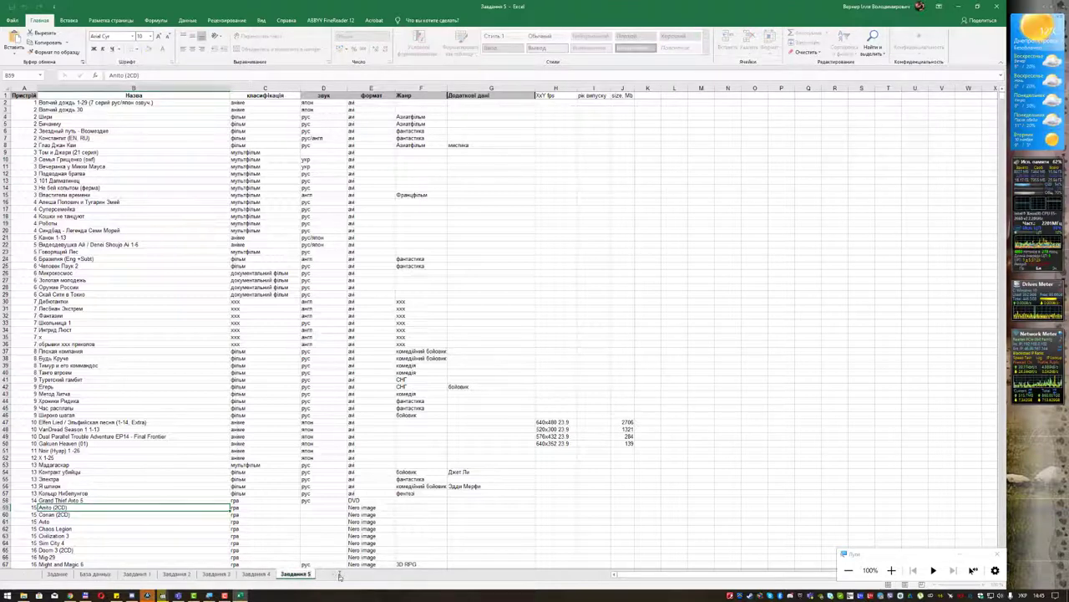
{"action": "key", "text": "Return"}
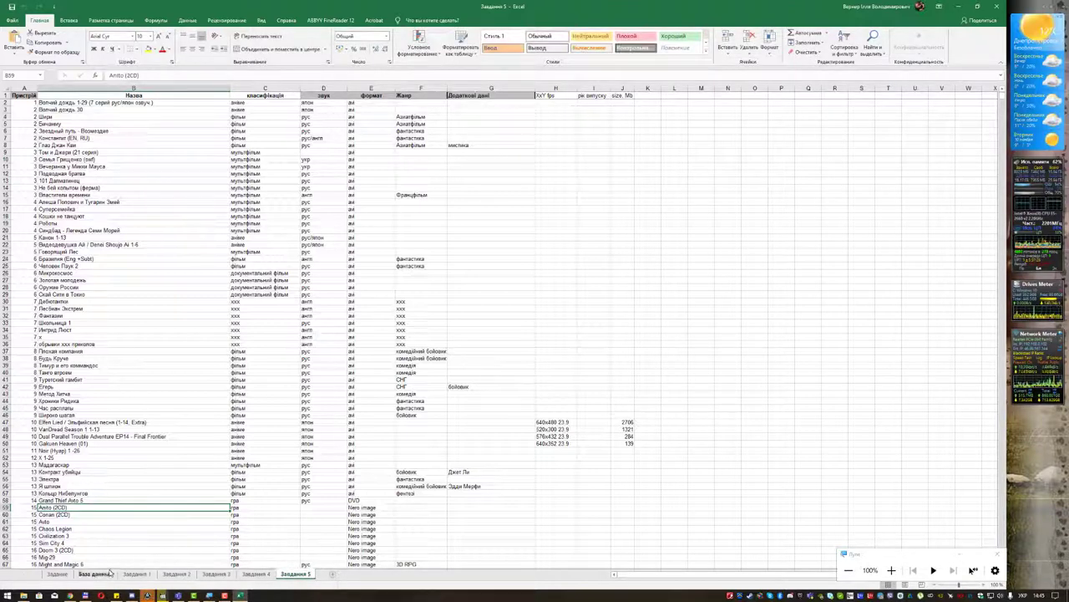
Check the task on the Задание sheet, then return to the Завдання 1 sheet
{"action": "left_click", "coordinate": [135, 575]}
{"action": "left_click", "coordinate": [57, 575]}
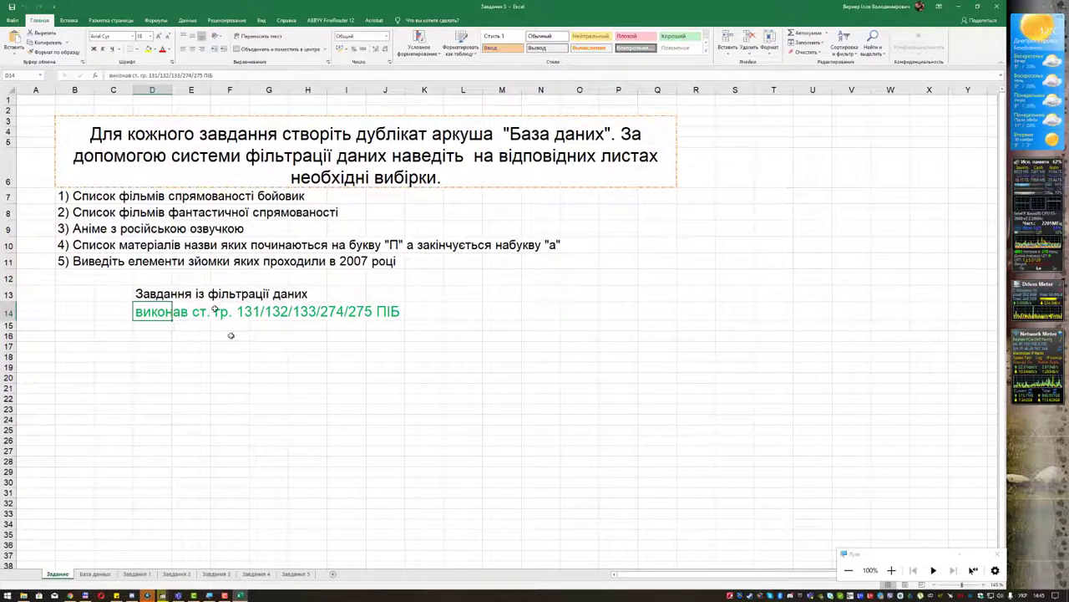
{"action": "left_click", "coordinate": [137, 574]}
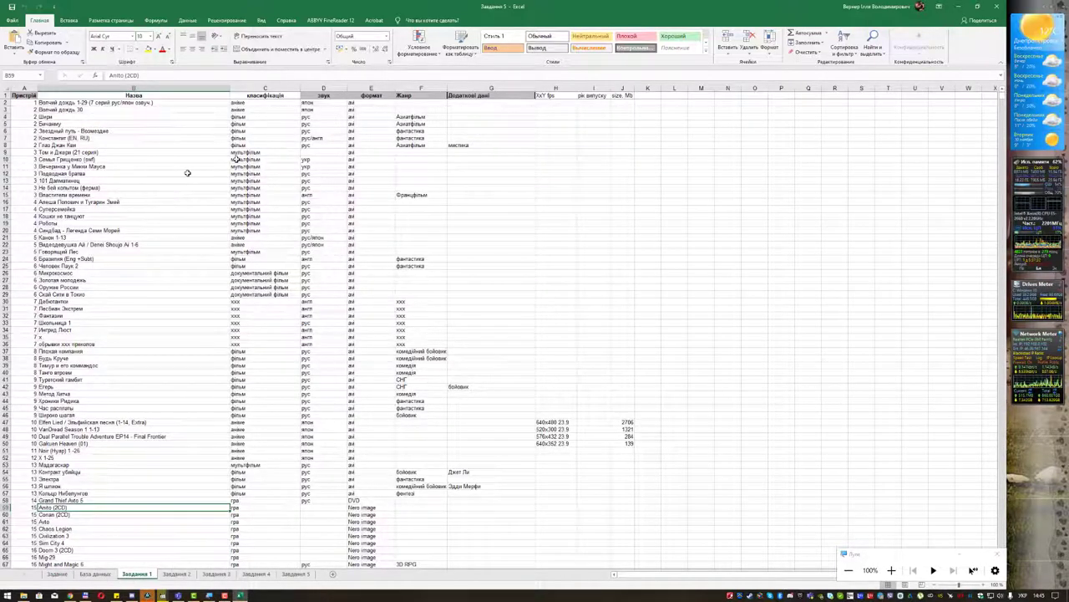
Select the whole Завдання 1 sheet, zoom in, and bring up the Данные ribbon commands
{"action": "left_click", "coordinate": [5, 92]}
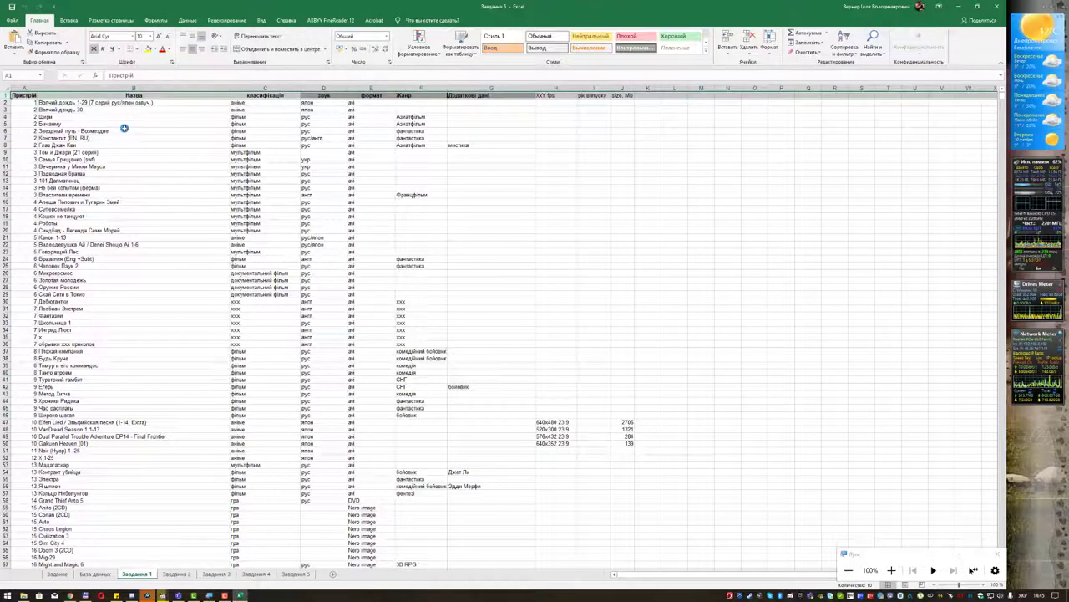
{"action": "scroll", "coordinate": [126, 127], "scroll_direction": "up", "scroll_amount": 1}
{"action": "scroll", "coordinate": [126, 128], "scroll_direction": "up", "scroll_amount": 1}
{"action": "scroll", "coordinate": [125, 128], "scroll_direction": "up", "scroll_amount": 1}
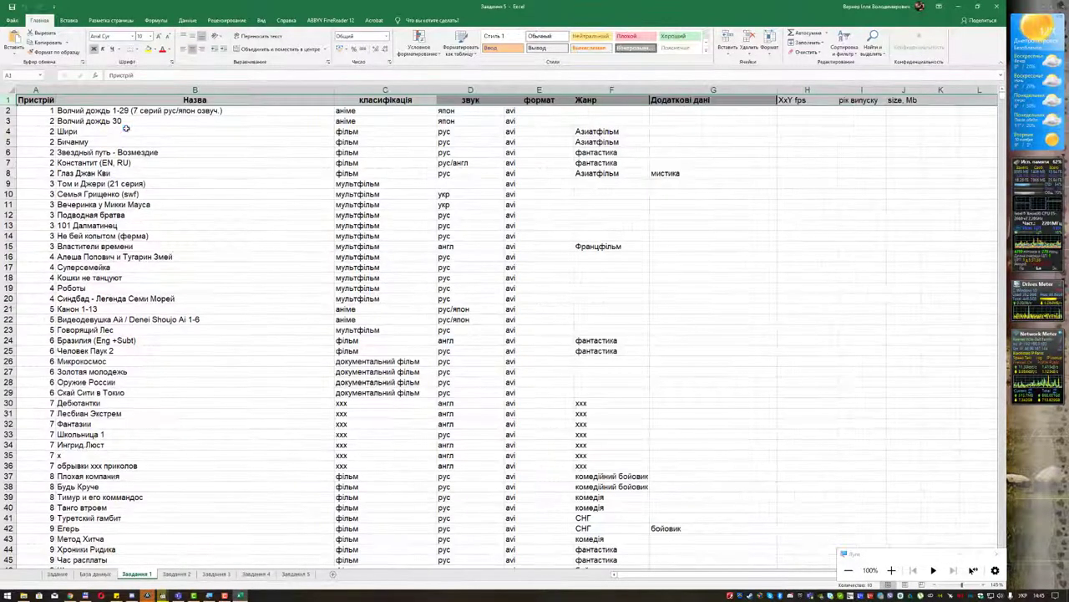
{"action": "scroll", "coordinate": [125, 128], "scroll_direction": "up", "scroll_amount": 1}
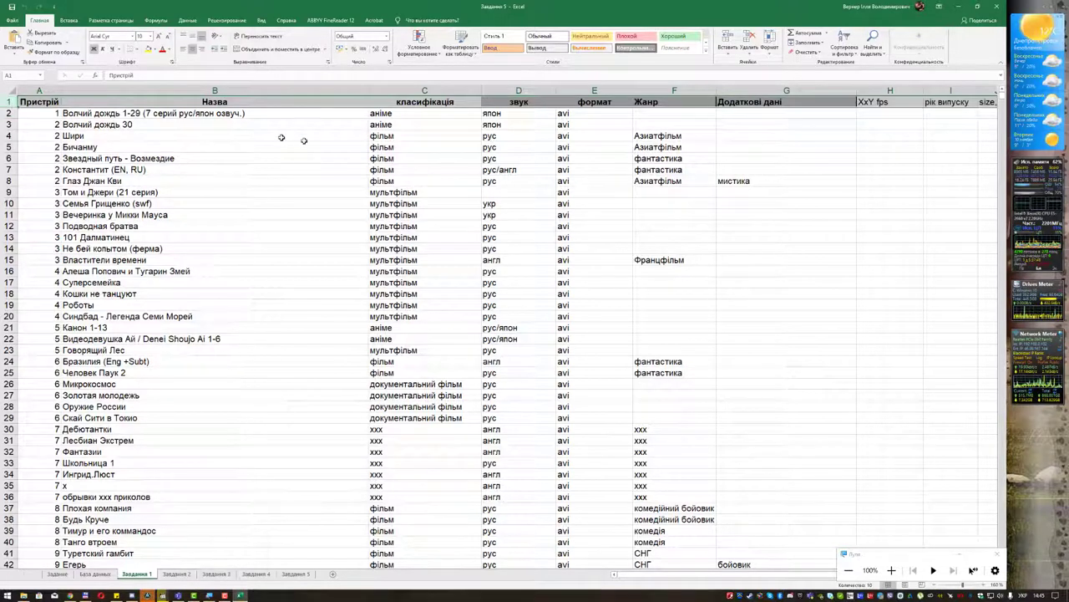
{"action": "left_click", "coordinate": [264, 21]}
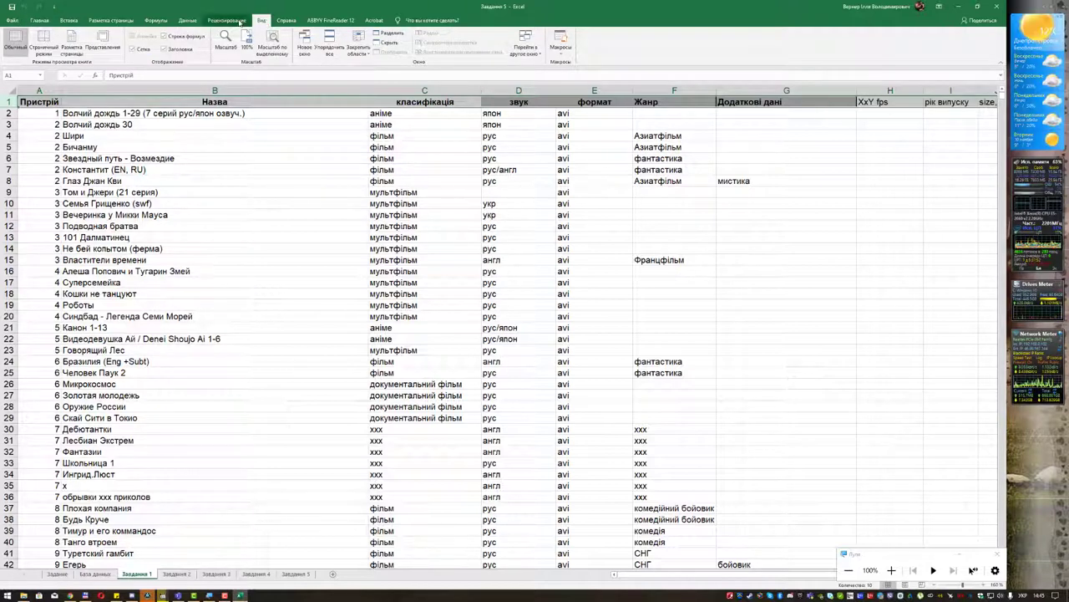
{"action": "left_click", "coordinate": [227, 21]}
{"action": "left_click", "coordinate": [185, 20]}
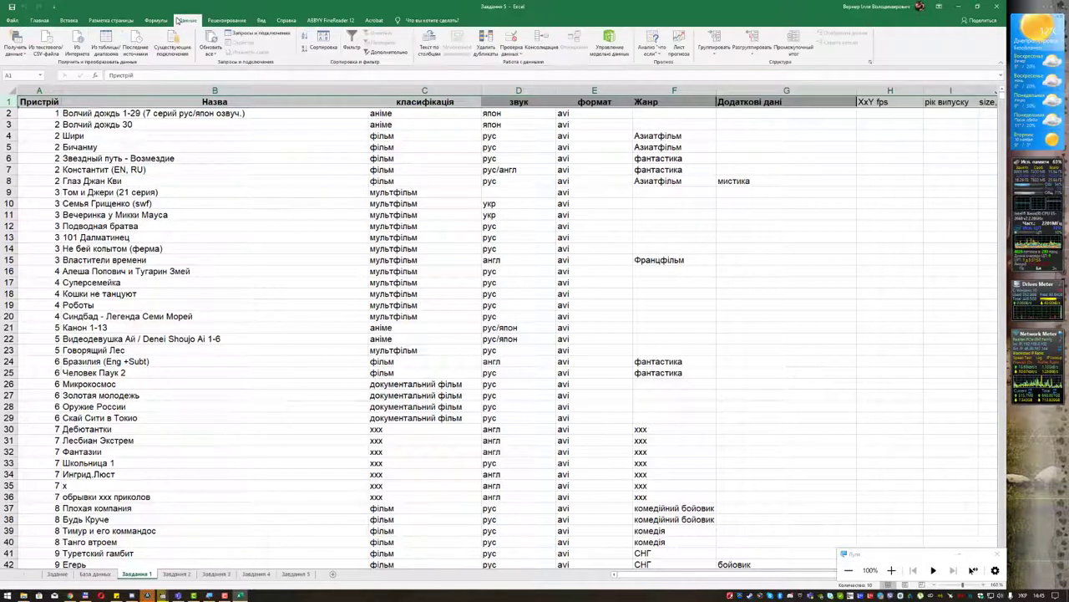
Turn on AutoFilter and search the cleared Жанр filter list for бойовик genres
{"action": "left_click", "coordinate": [355, 46]}
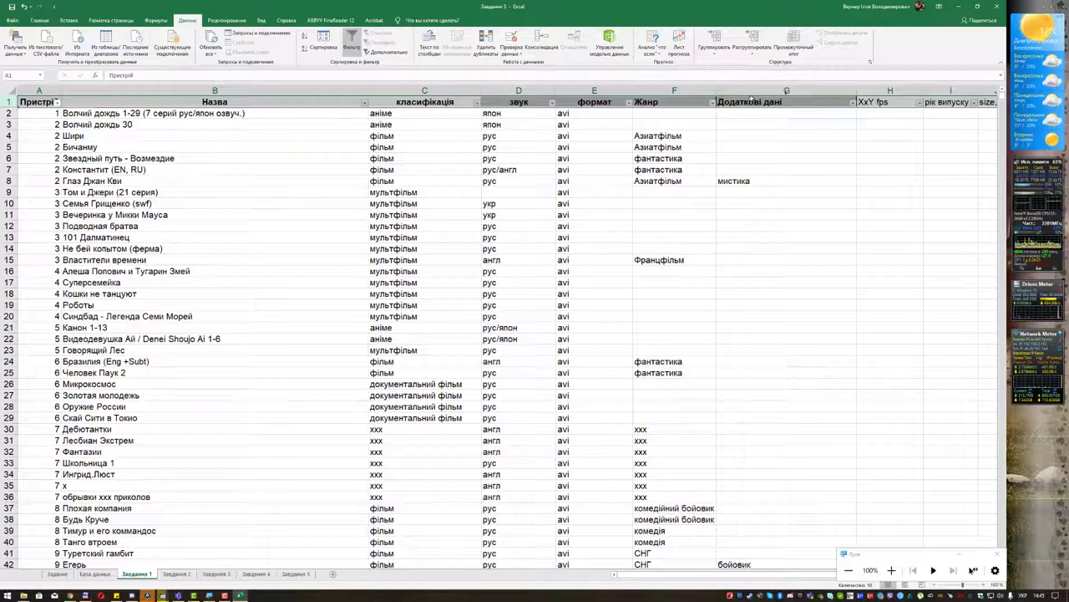
{"action": "left_click", "coordinate": [417, 113]}
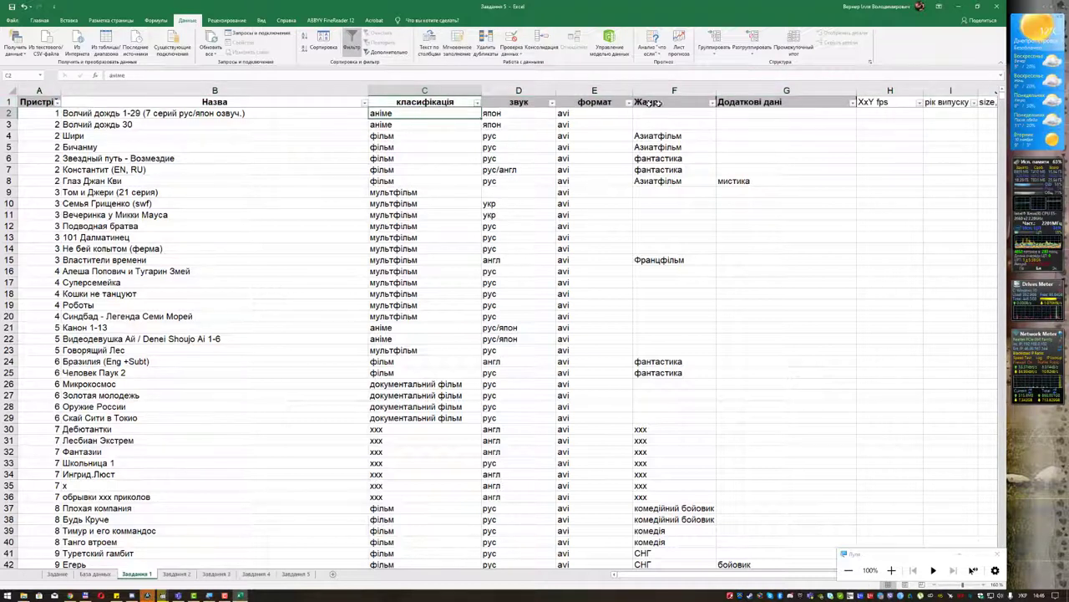
{"action": "left_click", "coordinate": [712, 102]}
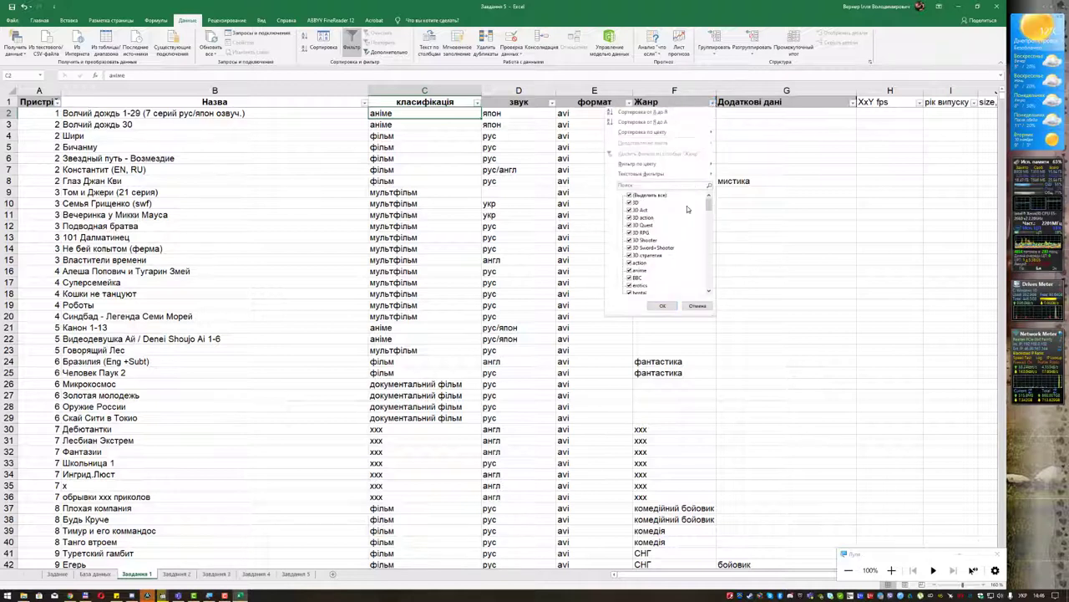
{"action": "left_click", "coordinate": [635, 196]}
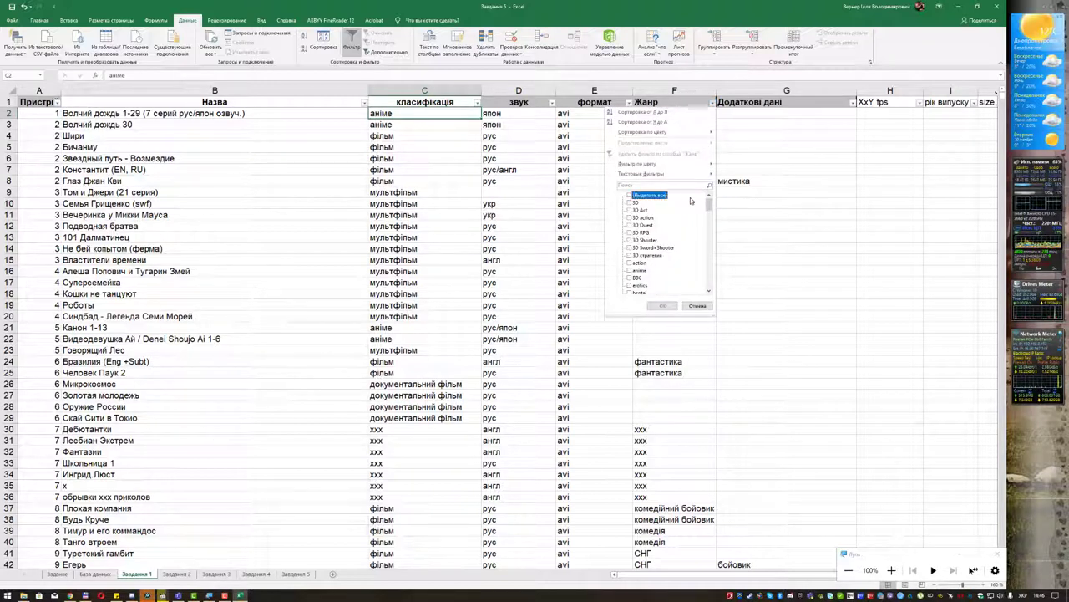
{"action": "left_click", "coordinate": [661, 184]}
{"action": "type", "text": "б"}
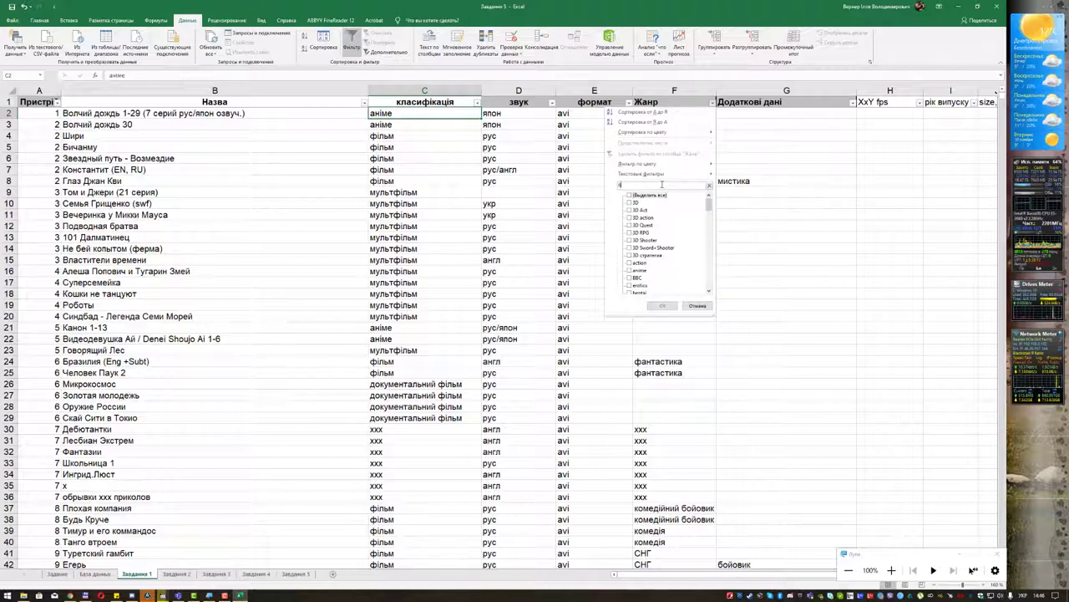
{"action": "type", "text": "ойовик"}
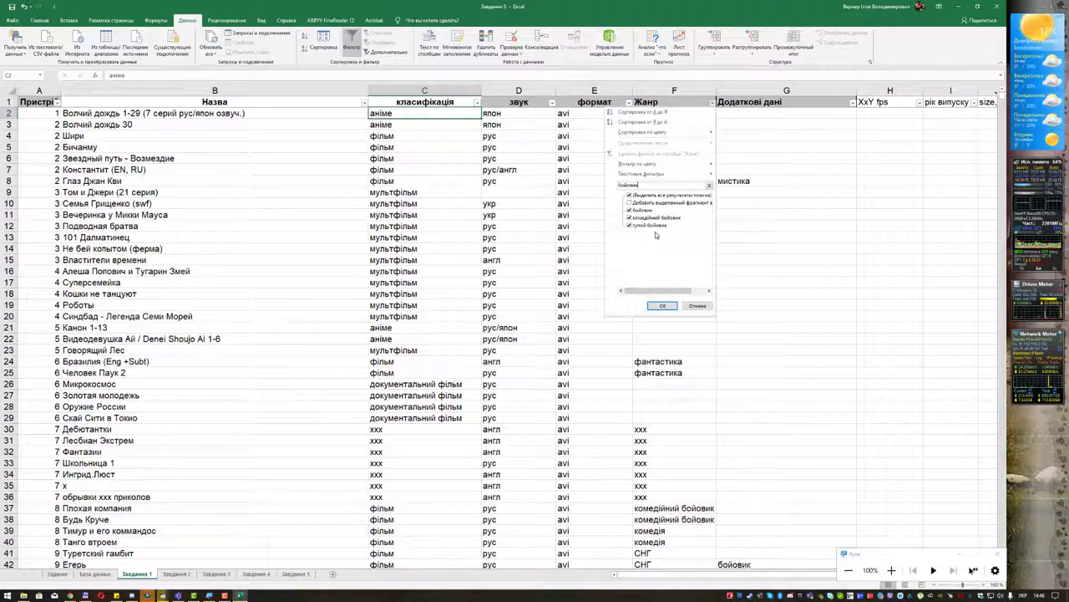
Apply the бойовик Жанр filter, review the 42 films, and return to the Задание sheet
{"action": "left_click", "coordinate": [663, 306]}
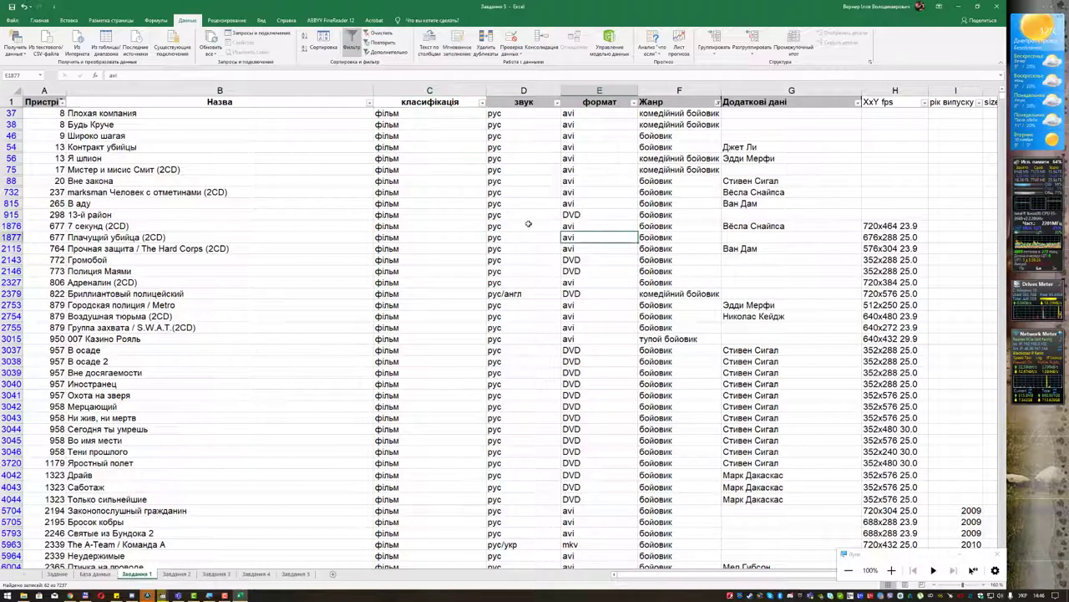
{"action": "scroll", "coordinate": [528, 223], "scroll_direction": "down", "scroll_amount": 3}
{"action": "scroll", "coordinate": [528, 223], "scroll_direction": "down", "scroll_amount": 3}
{"action": "scroll", "coordinate": [528, 223], "scroll_direction": "down", "scroll_amount": 4}
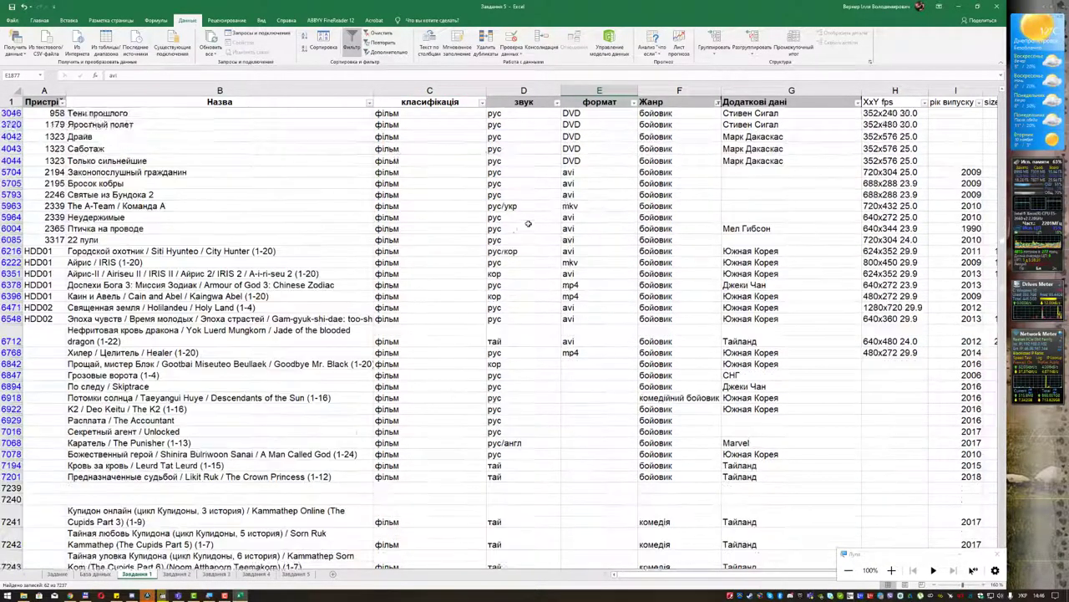
{"action": "scroll", "coordinate": [528, 223], "scroll_direction": "down", "scroll_amount": 3}
{"action": "scroll", "coordinate": [528, 223], "scroll_direction": "down", "scroll_amount": 2}
{"action": "scroll", "coordinate": [528, 223], "scroll_direction": "down", "scroll_amount": 2}
{"action": "scroll", "coordinate": [528, 224], "scroll_direction": "down", "scroll_amount": 2}
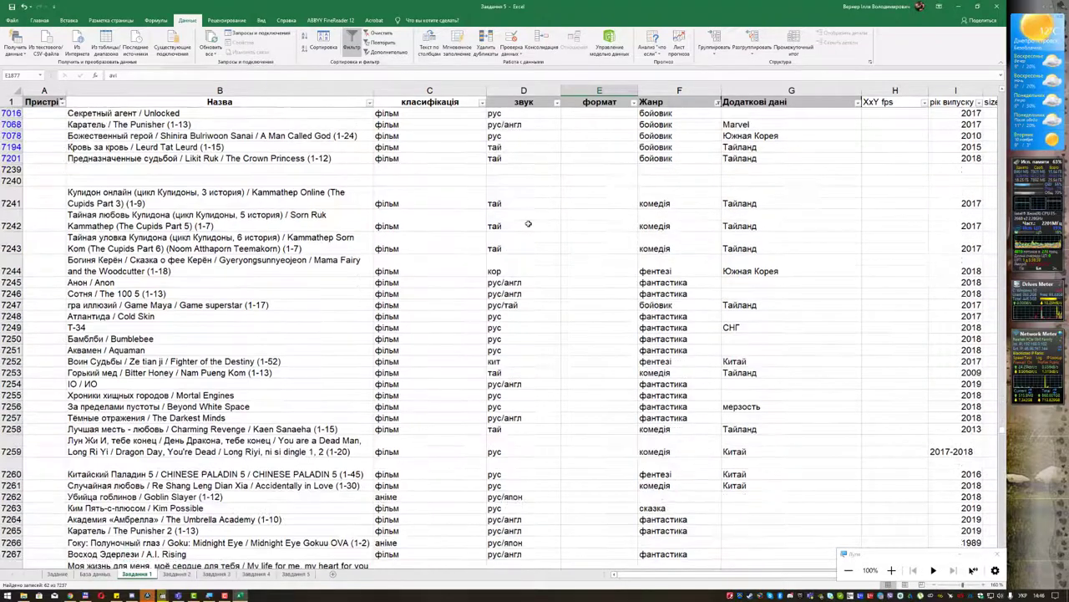
{"action": "scroll", "coordinate": [528, 223], "scroll_direction": "down", "scroll_amount": 6}
{"action": "scroll", "coordinate": [528, 223], "scroll_direction": "down", "scroll_amount": 6}
{"action": "scroll", "coordinate": [528, 223], "scroll_direction": "down", "scroll_amount": 6}
{"action": "scroll", "coordinate": [530, 273], "scroll_direction": "up", "scroll_amount": 6}
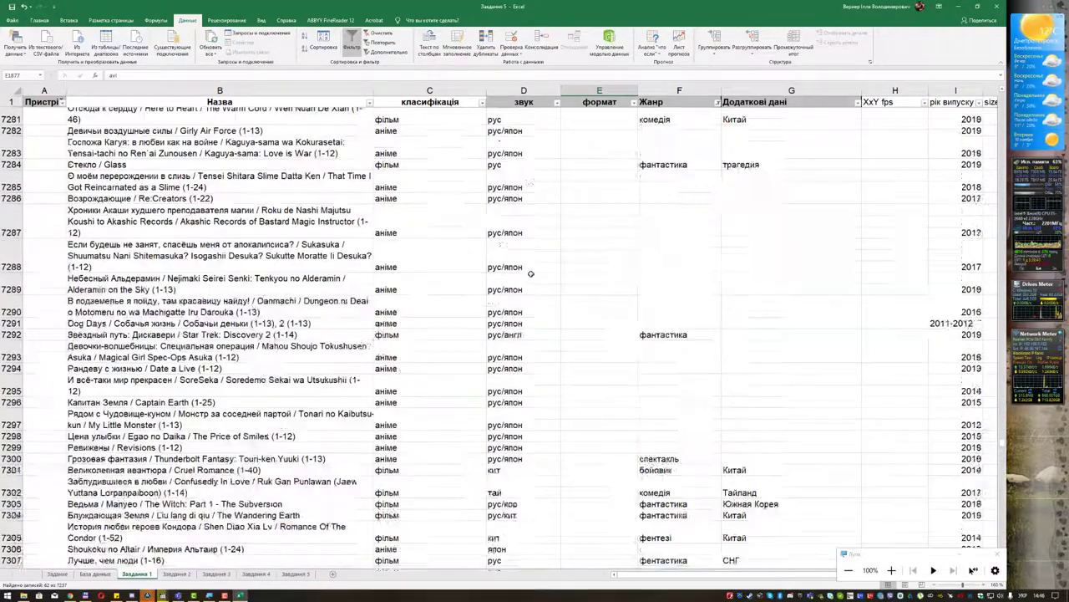
{"action": "scroll", "coordinate": [530, 274], "scroll_direction": "up", "scroll_amount": 5}
{"action": "scroll", "coordinate": [531, 274], "scroll_direction": "up", "scroll_amount": 8}
{"action": "scroll", "coordinate": [531, 274], "scroll_direction": "up", "scroll_amount": 4}
{"action": "scroll", "coordinate": [531, 273], "scroll_direction": "up", "scroll_amount": 2}
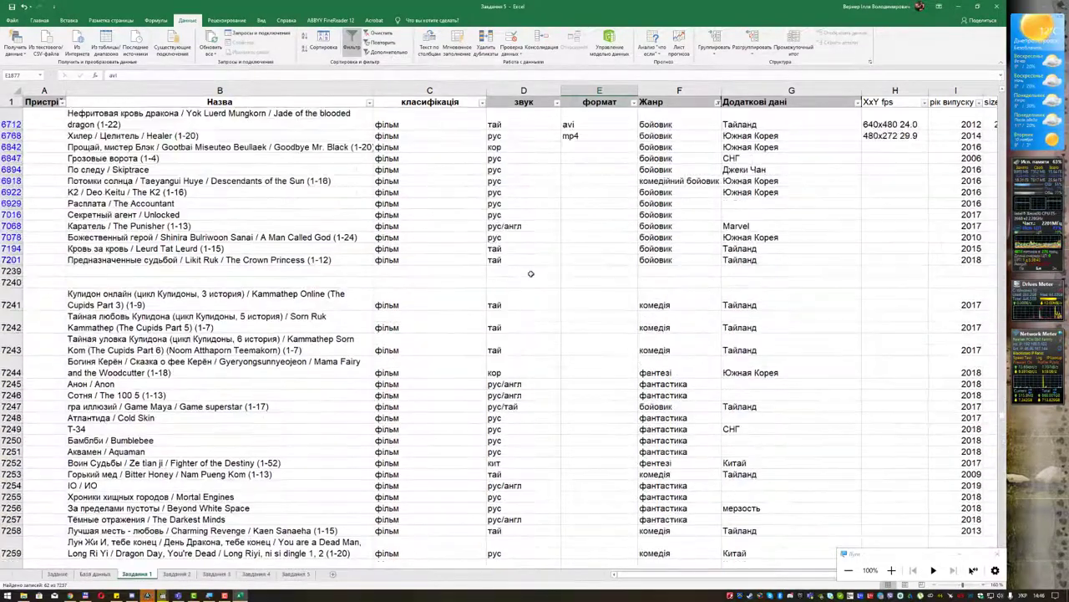
{"action": "scroll", "coordinate": [530, 274], "scroll_direction": "up", "scroll_amount": 3}
{"action": "scroll", "coordinate": [531, 273], "scroll_direction": "up", "scroll_amount": 2}
{"action": "key", "text": "ctrl+Home"}
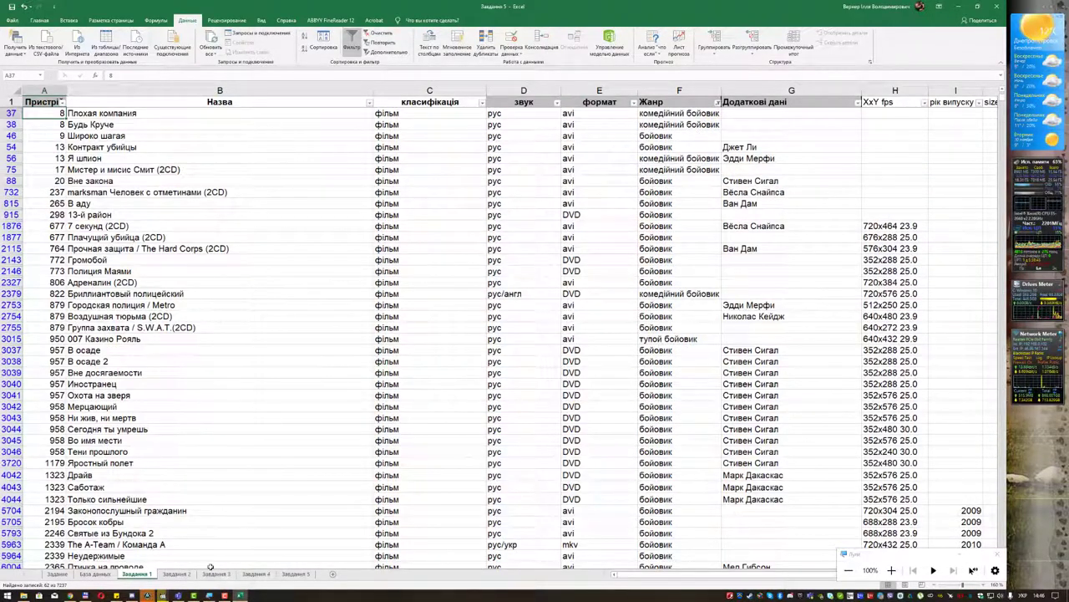
{"action": "left_click", "coordinate": [58, 575]}
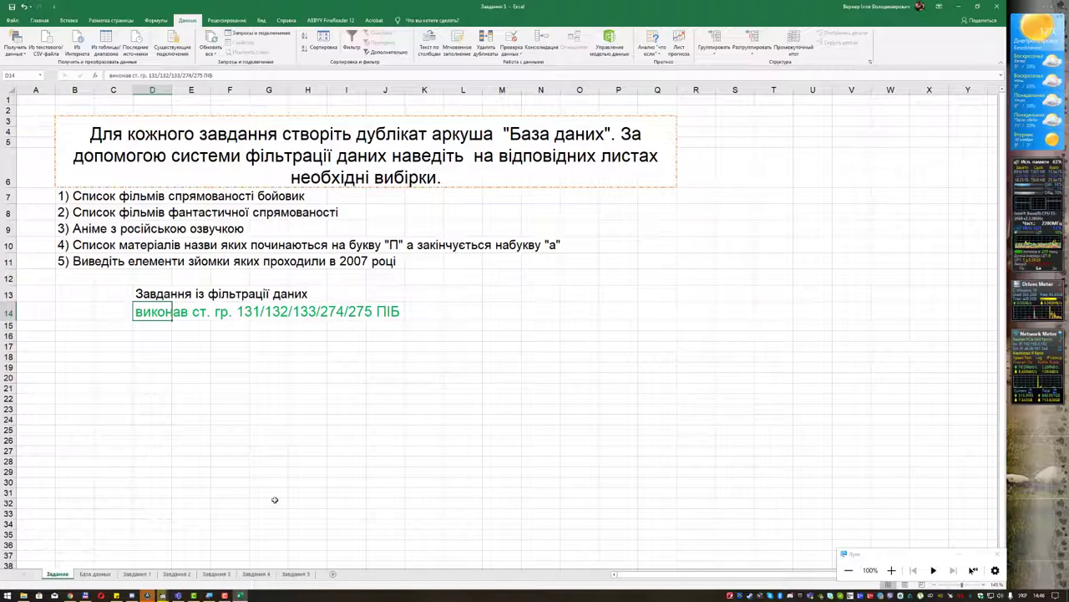
Turn on AutoFilter for the header row of the Завдання 2 sheet
{"action": "left_click", "coordinate": [176, 574]}
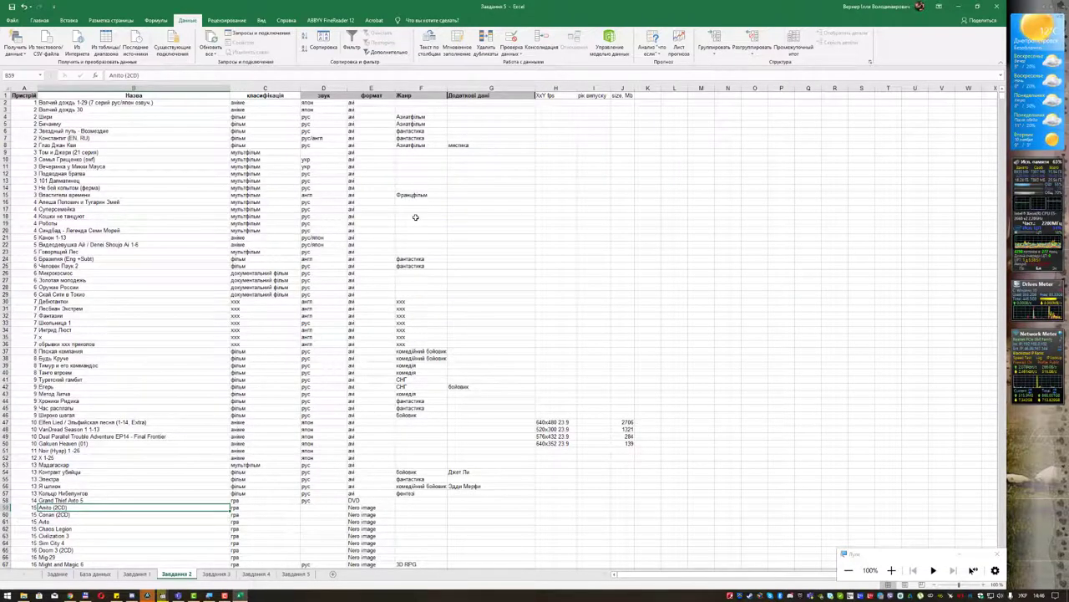
{"action": "scroll", "coordinate": [303, 157], "scroll_direction": "up", "scroll_amount": 3}
{"action": "left_click", "coordinate": [705, 102]}
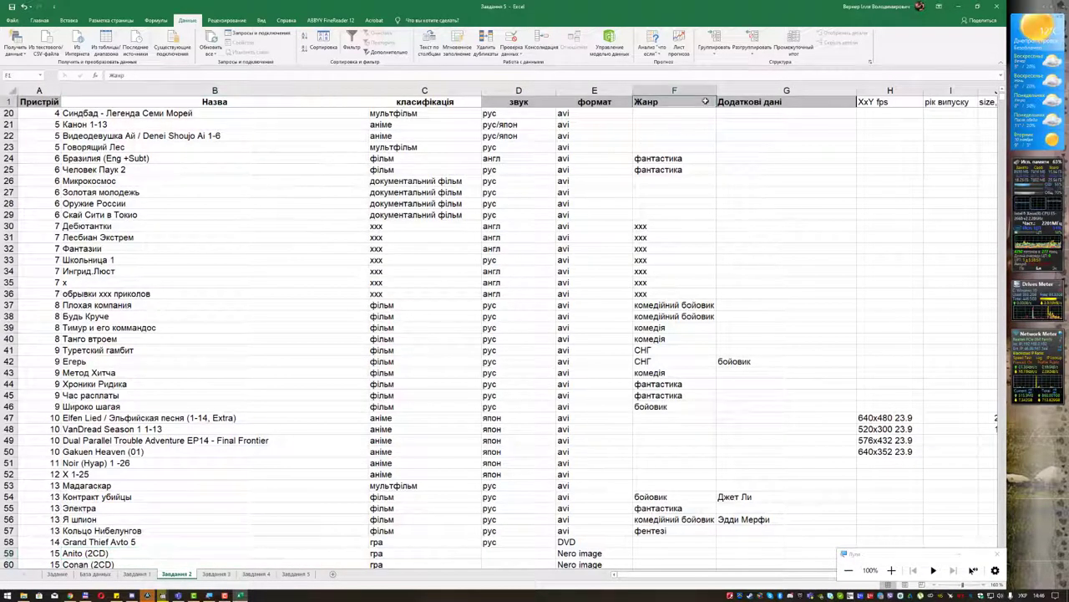
{"action": "left_click", "coordinate": [9, 102]}
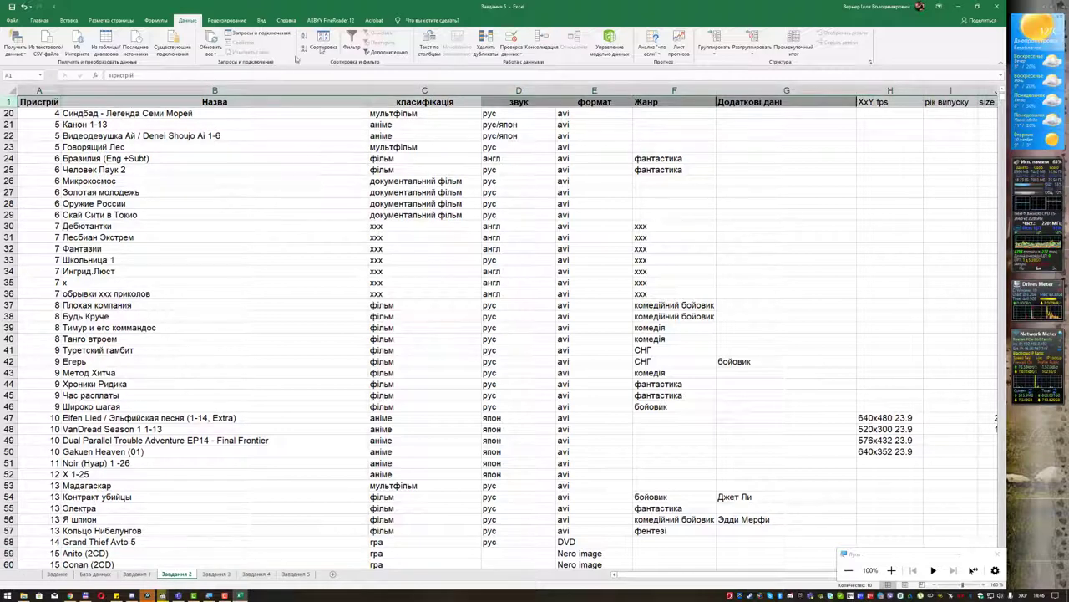
{"action": "left_click", "coordinate": [349, 40]}
Filter Жанр to фантастика only, review the results, and return to the Задание sheet
{"action": "left_click", "coordinate": [700, 125]}
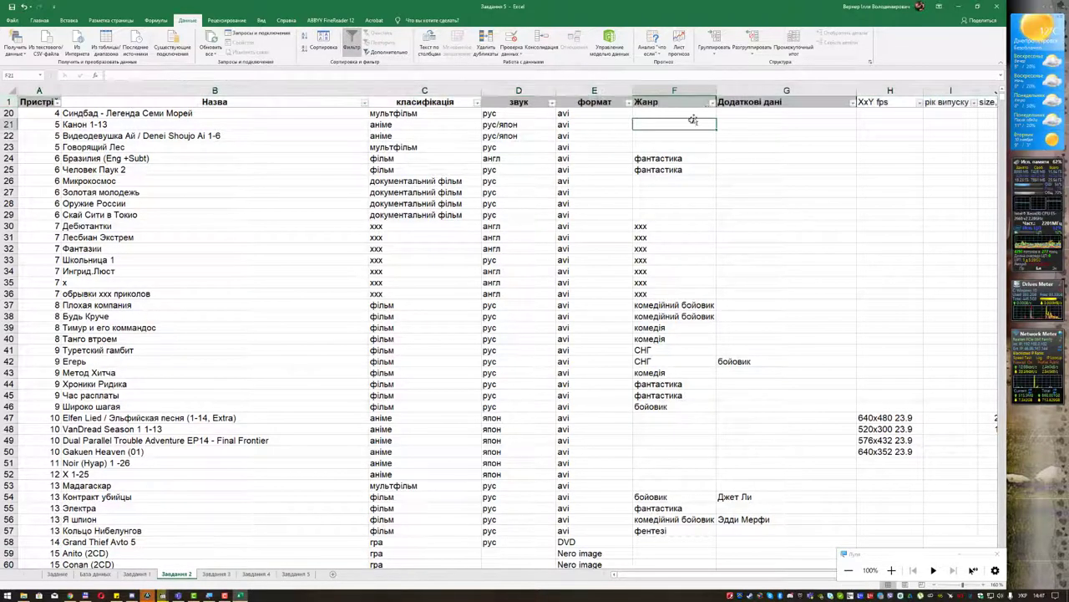
{"action": "left_click", "coordinate": [711, 102]}
{"action": "left_click", "coordinate": [647, 185]}
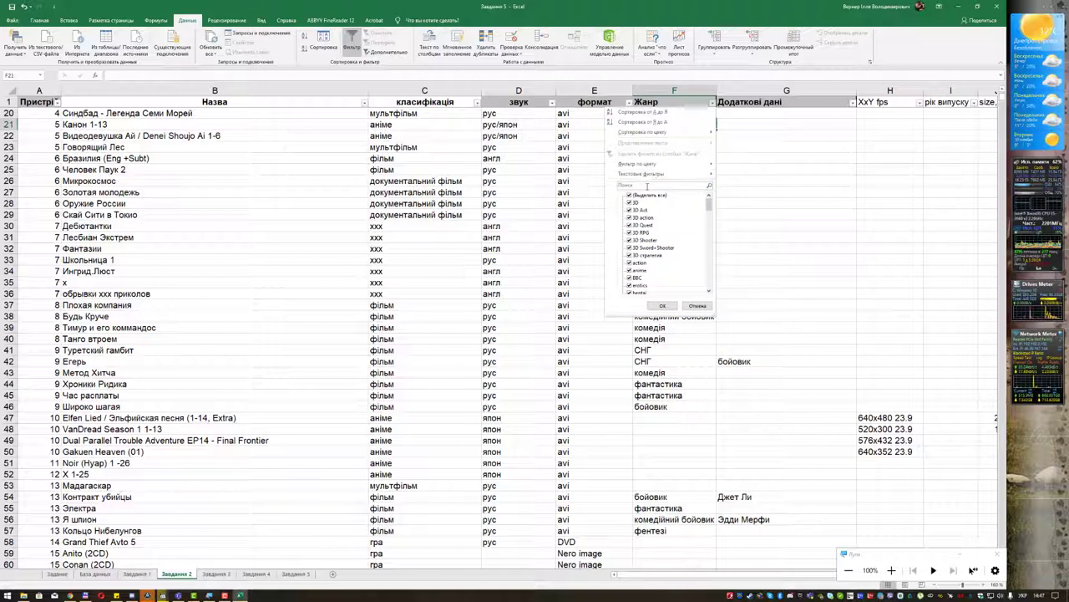
{"action": "type", "text": "фі"}
{"action": "type", "text": "сти"}
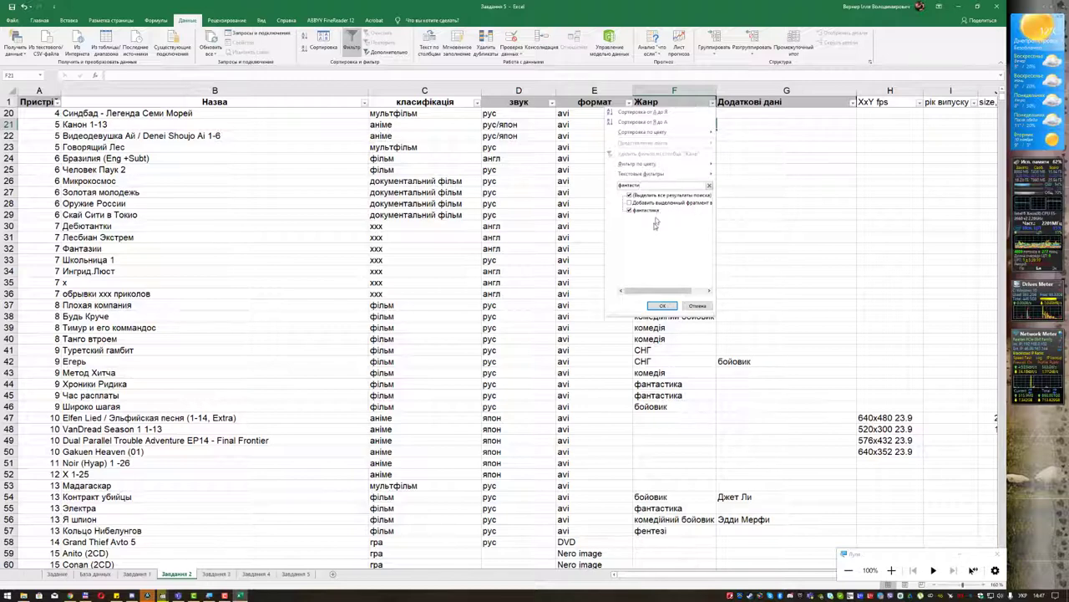
{"action": "left_click", "coordinate": [662, 305]}
{"action": "left_click", "coordinate": [442, 216]}
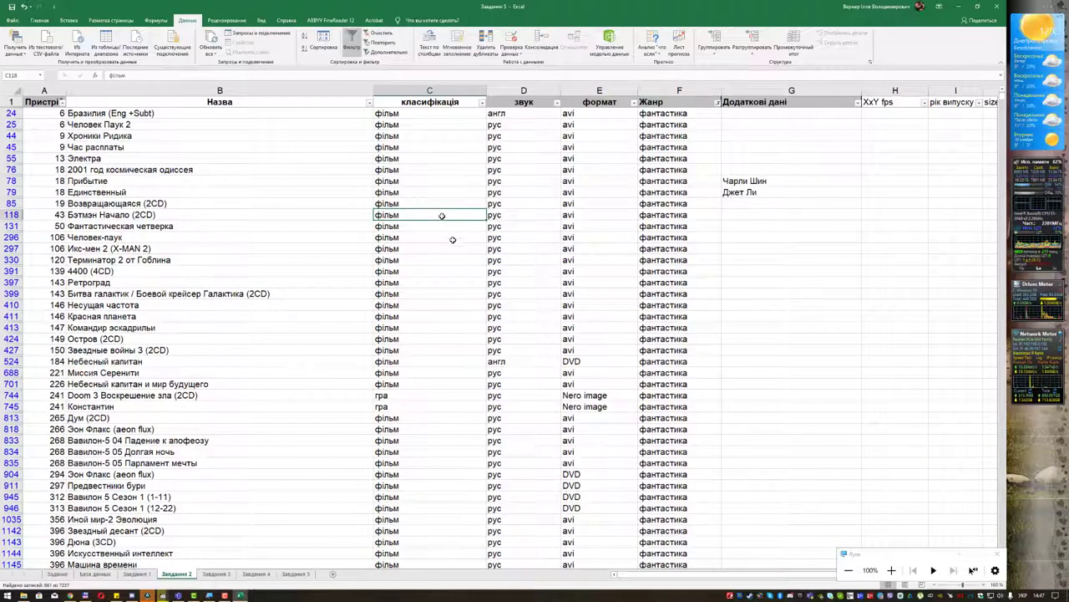
{"action": "scroll", "coordinate": [452, 239], "scroll_direction": "down", "scroll_amount": 3}
{"action": "scroll", "coordinate": [452, 241], "scroll_direction": "down", "scroll_amount": 3}
{"action": "scroll", "coordinate": [454, 242], "scroll_direction": "down", "scroll_amount": 4}
{"action": "scroll", "coordinate": [455, 244], "scroll_direction": "down", "scroll_amount": 4}
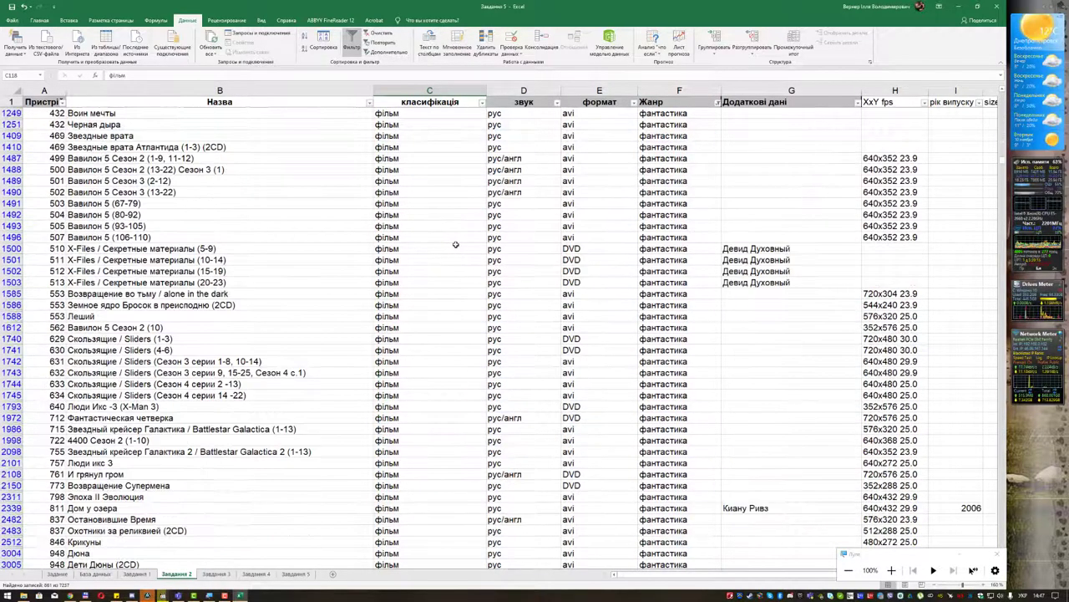
{"action": "scroll", "coordinate": [435, 251], "scroll_direction": "down", "scroll_amount": 6}
{"action": "scroll", "coordinate": [376, 276], "scroll_direction": "down", "scroll_amount": 1}
{"action": "left_click", "coordinate": [318, 296]}
{"action": "key", "text": "ctrl+Home"}
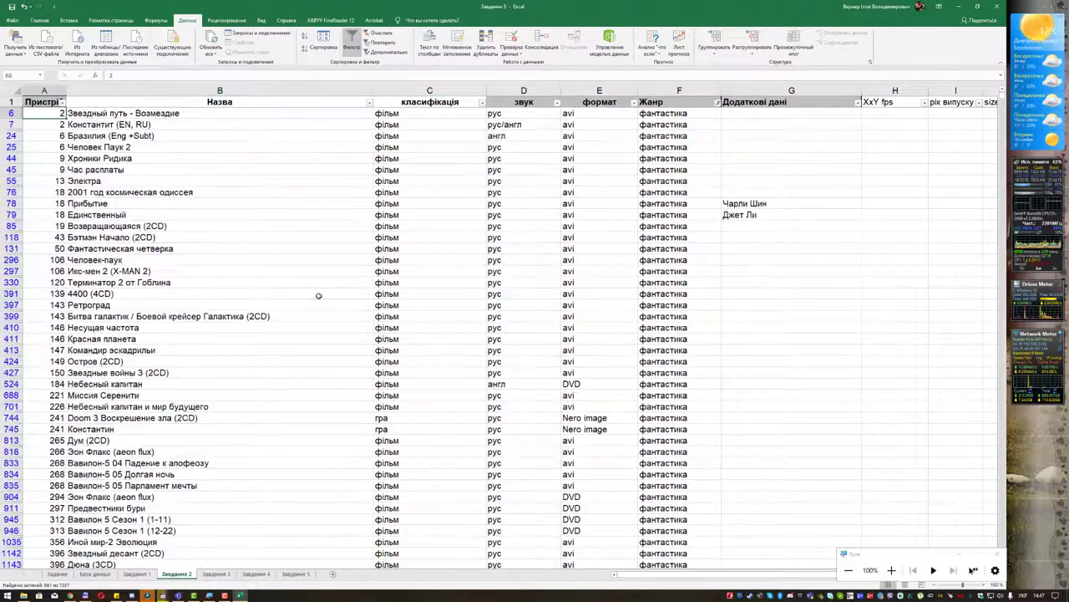
{"action": "left_click", "coordinate": [65, 574]}
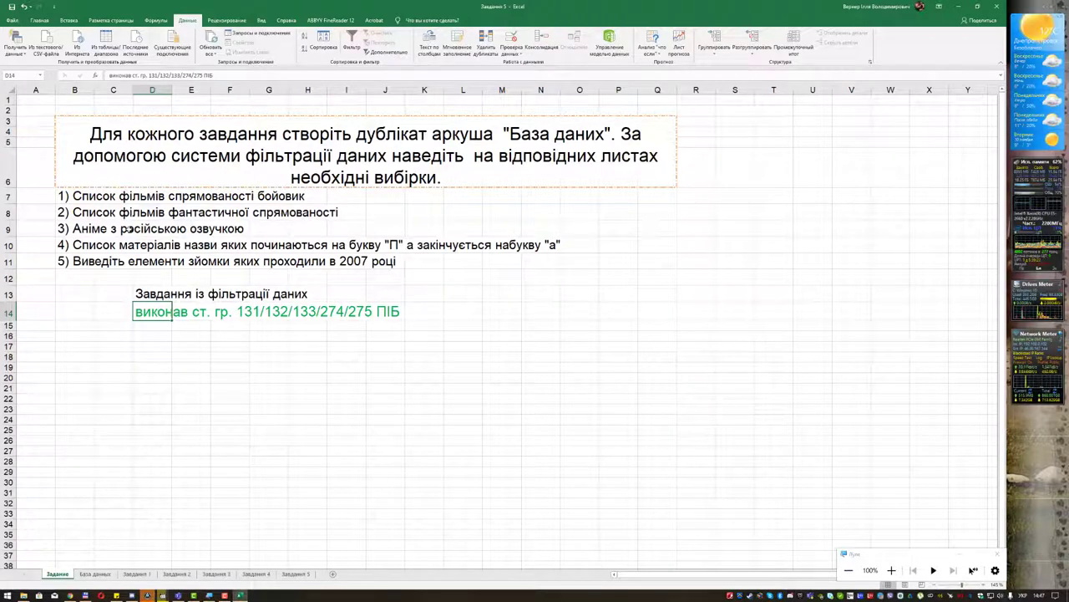
Turn on AutoFilter for the header row of the Завдання 3 sheet
{"action": "left_click", "coordinate": [215, 574]}
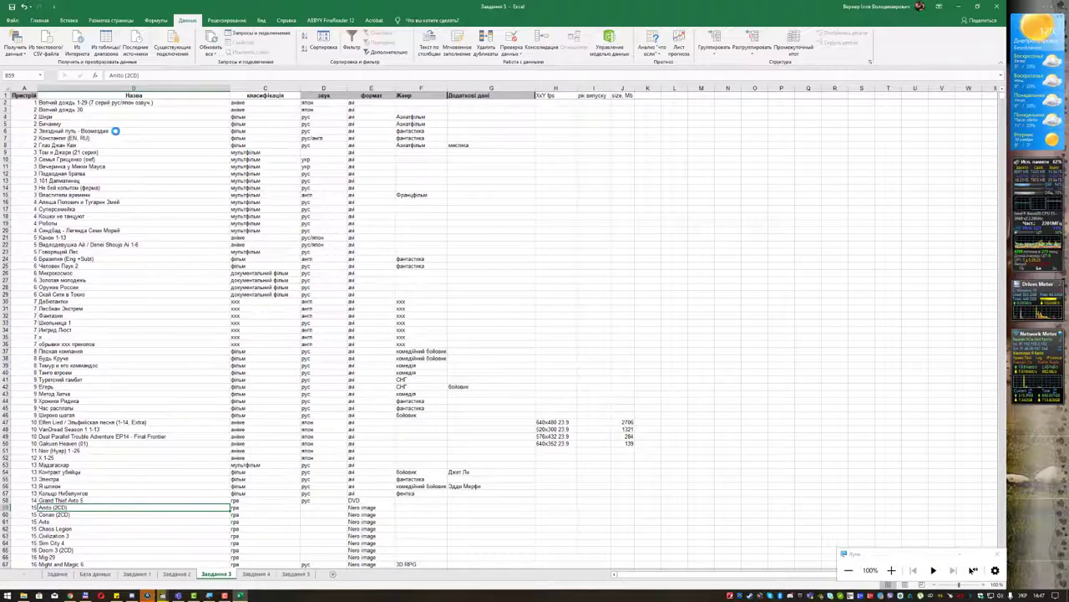
{"action": "scroll", "coordinate": [116, 132], "scroll_direction": "up", "scroll_amount": 3, "text": "ctrl"}
{"action": "left_click", "coordinate": [11, 102]}
{"action": "left_click", "coordinate": [10, 102]}
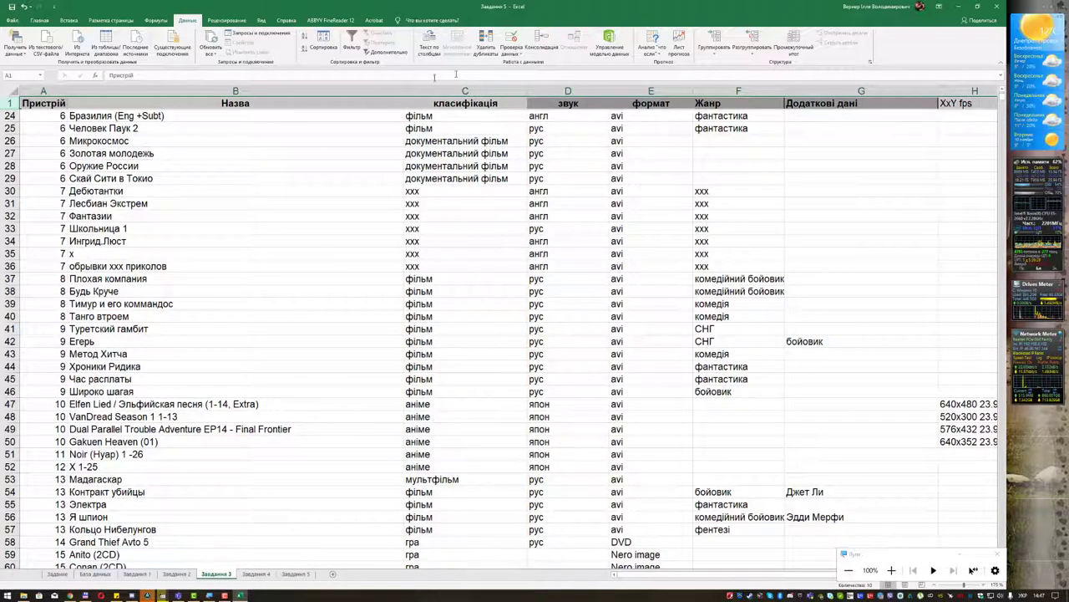
{"action": "left_click", "coordinate": [357, 47]}
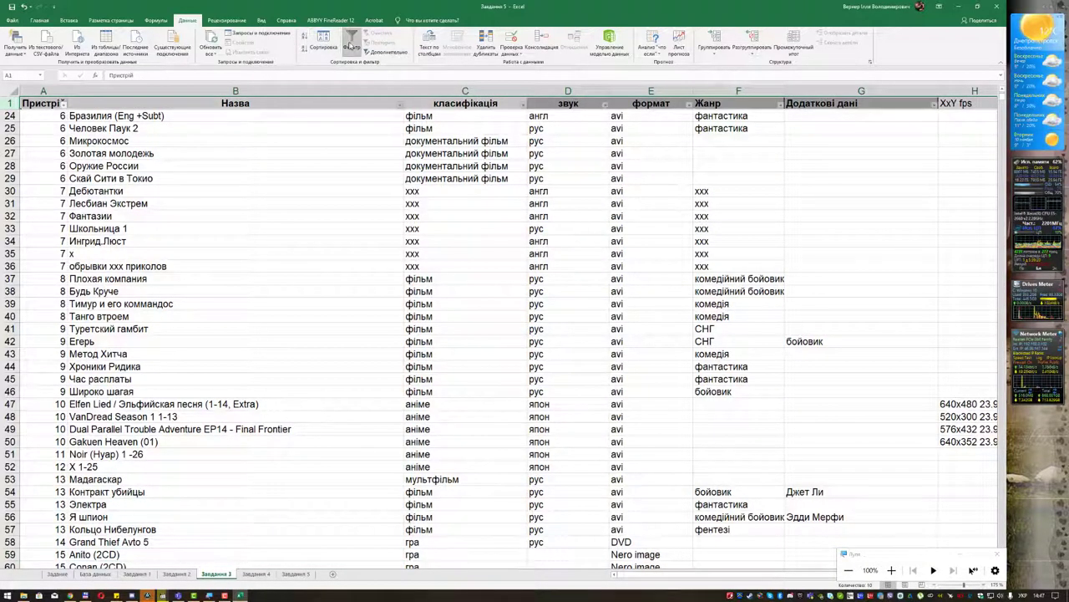
{"action": "left_click", "coordinate": [492, 128]}
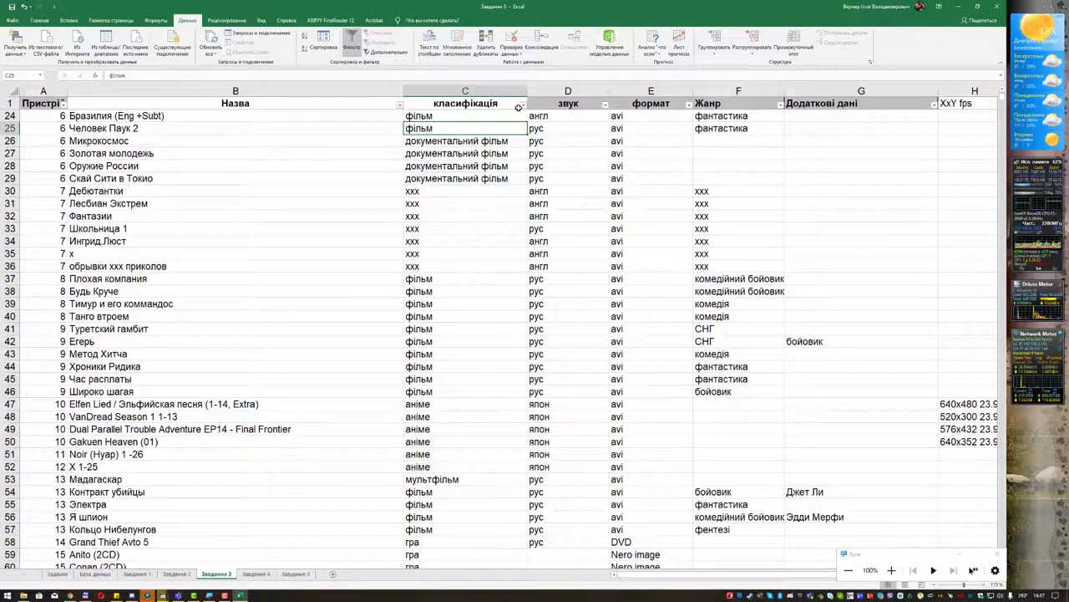
Filter the класифікація column to аніме only
{"action": "left_click", "coordinate": [523, 104]}
{"action": "type", "text": "аніме"}
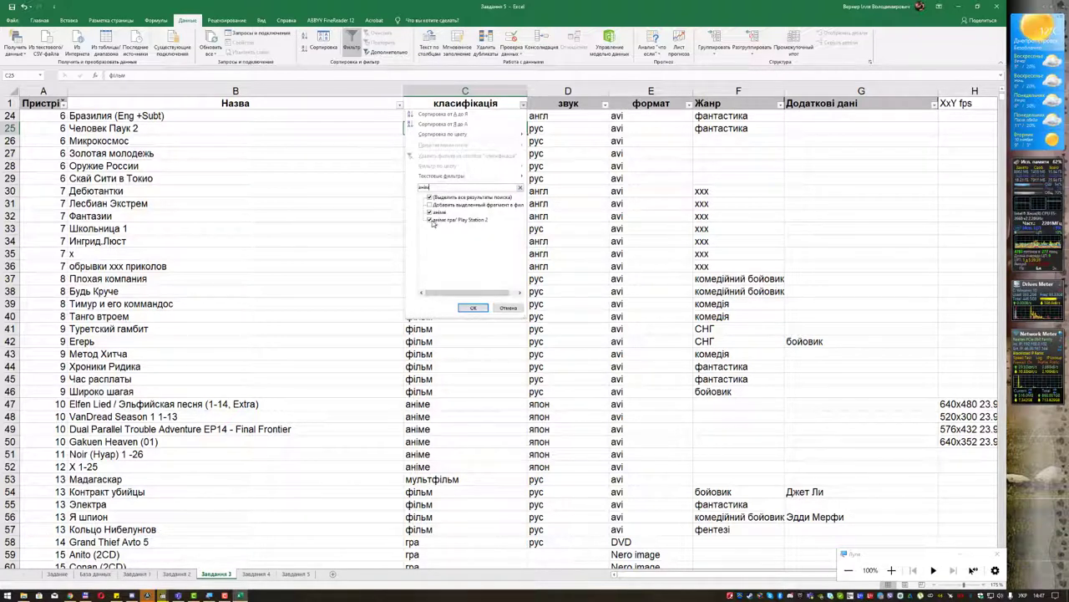
{"action": "left_click", "coordinate": [430, 219]}
{"action": "left_click", "coordinate": [429, 212]}
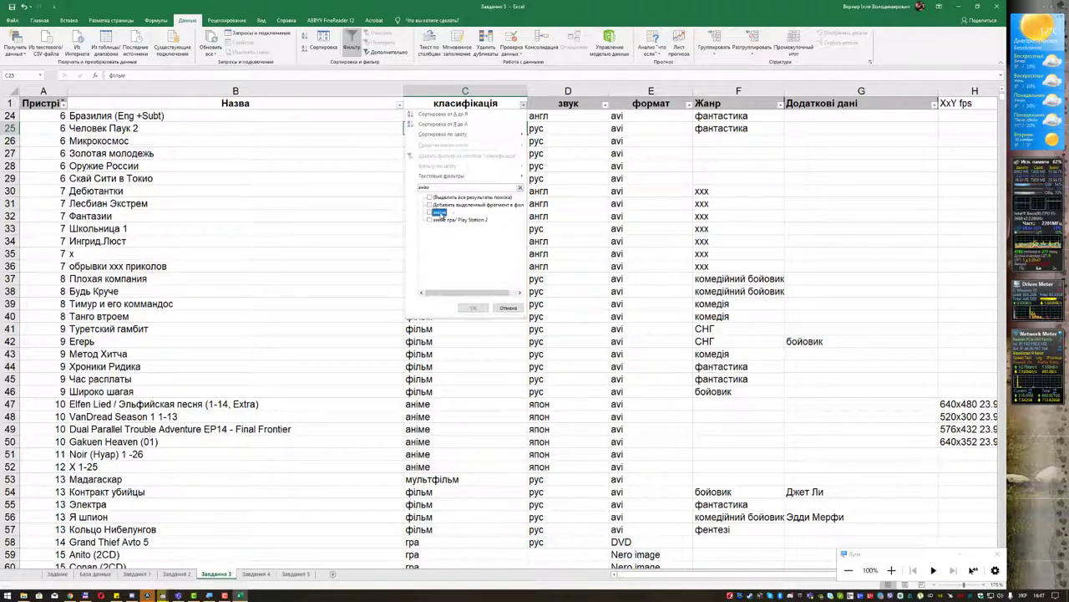
{"action": "left_click", "coordinate": [438, 213]}
{"action": "left_click", "coordinate": [473, 308]}
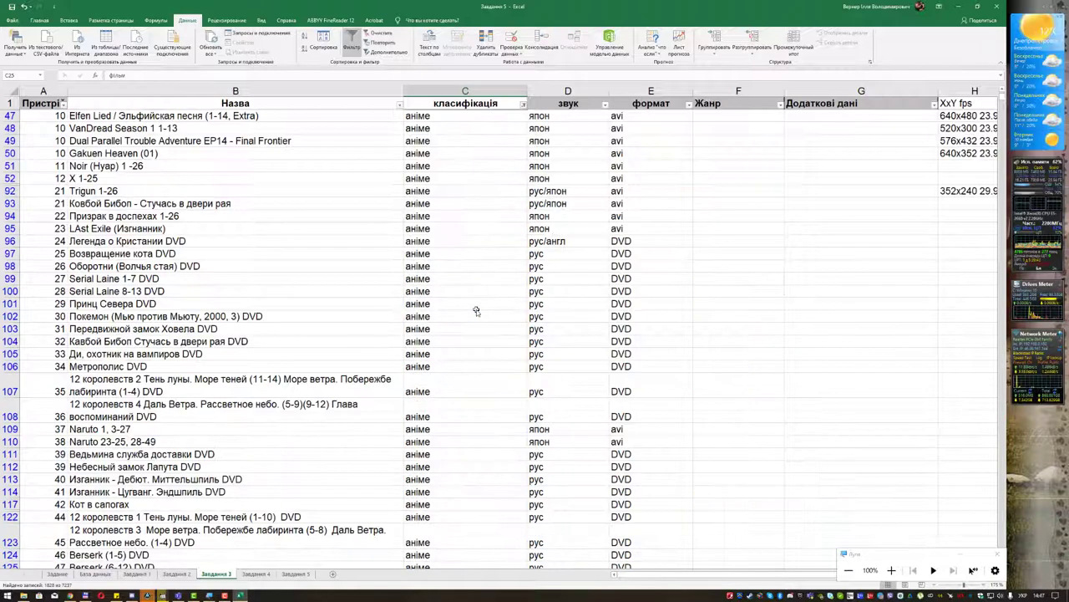
Filter the звук column to рус audio, then return to the Задание sheet
{"action": "left_click", "coordinate": [604, 104]}
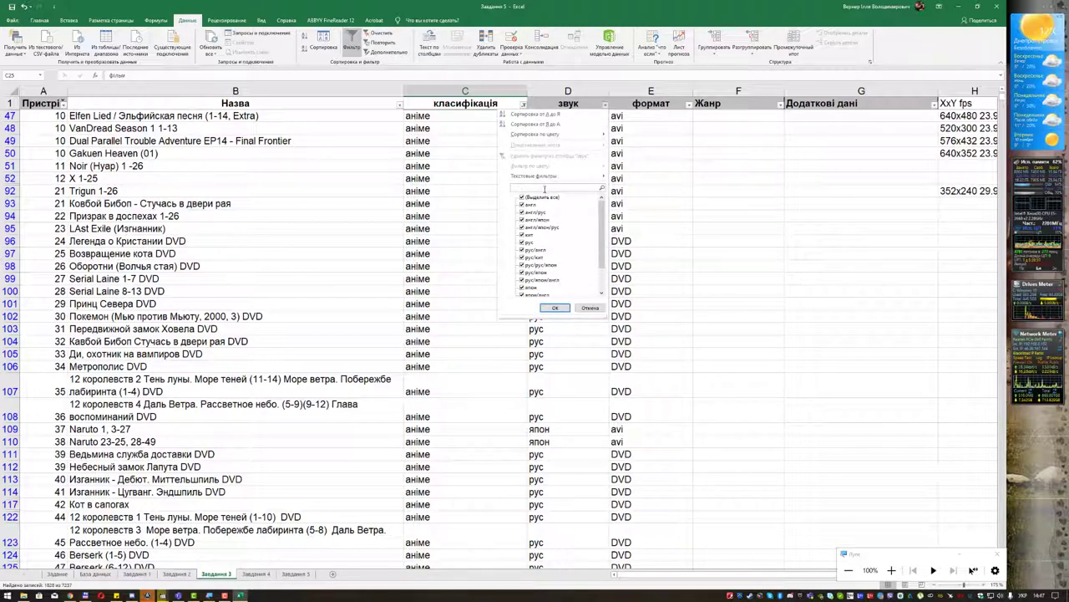
{"action": "type", "text": "рус"}
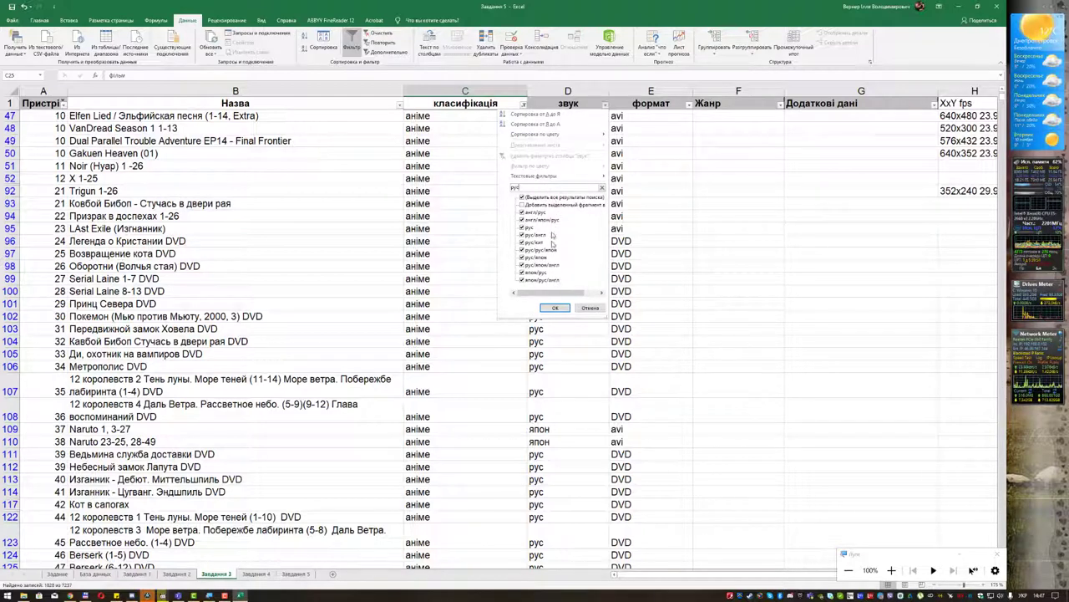
{"action": "left_click", "coordinate": [553, 307]}
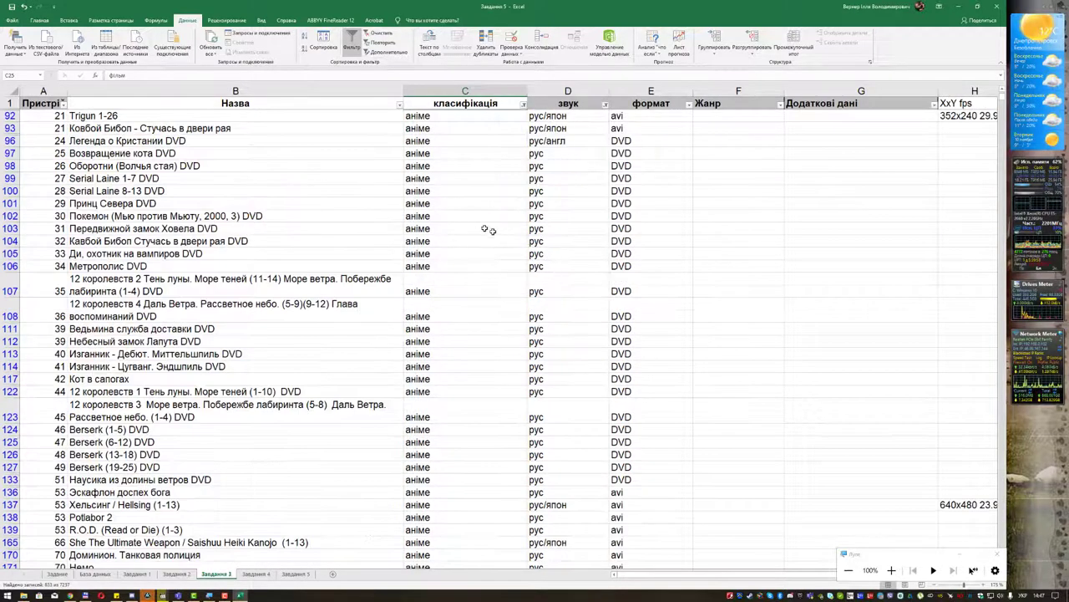
{"action": "scroll", "coordinate": [564, 209], "scroll_direction": "down", "scroll_amount": 8}
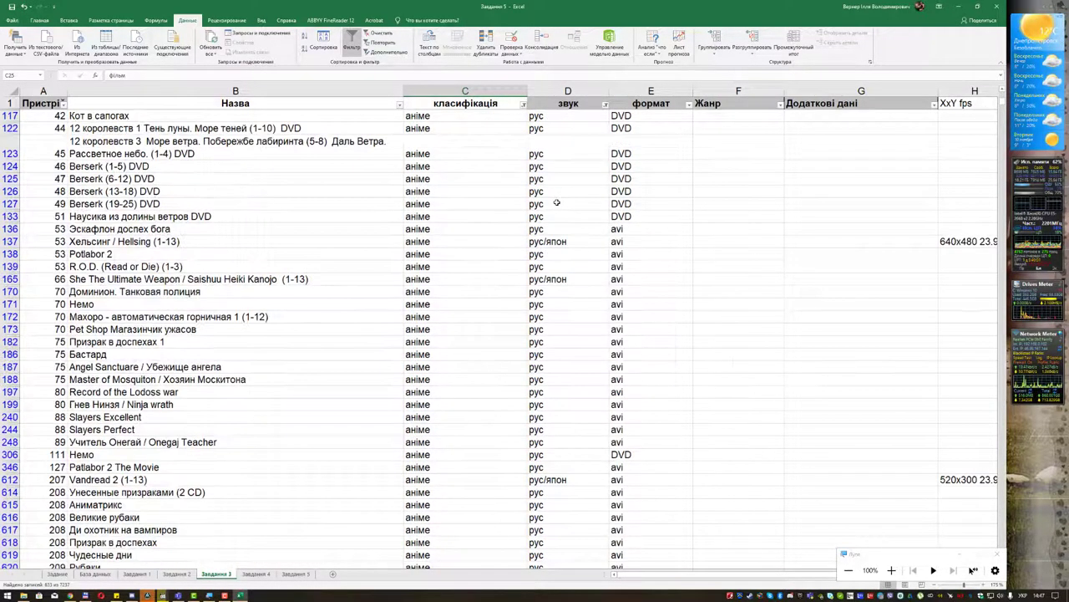
{"action": "scroll", "coordinate": [558, 204], "scroll_direction": "up", "scroll_amount": 8}
{"action": "scroll", "coordinate": [556, 202], "scroll_direction": "up", "scroll_amount": 1}
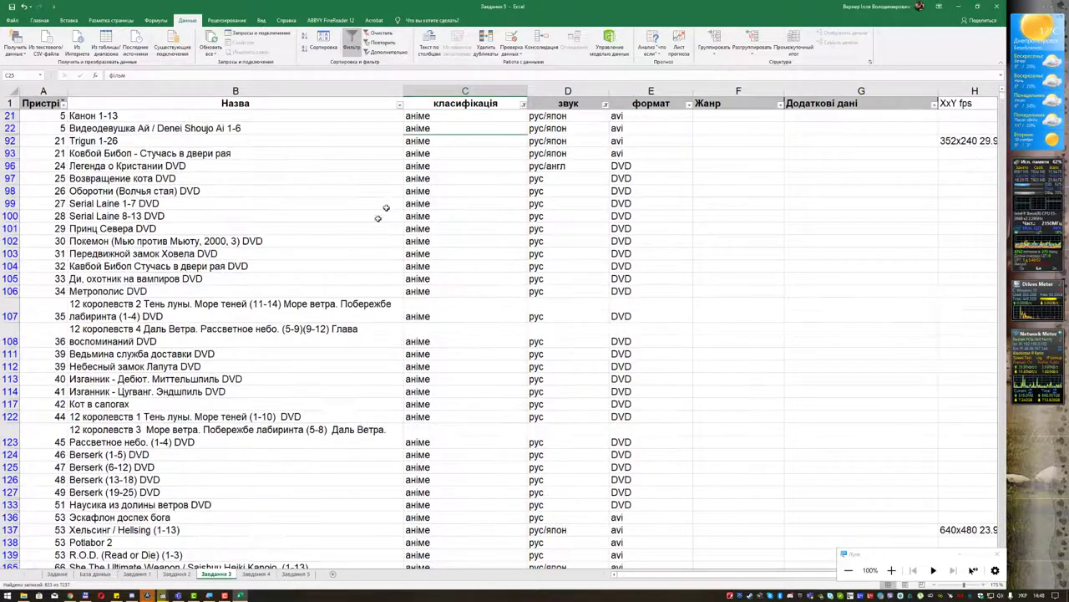
{"action": "left_click", "coordinate": [57, 574]}
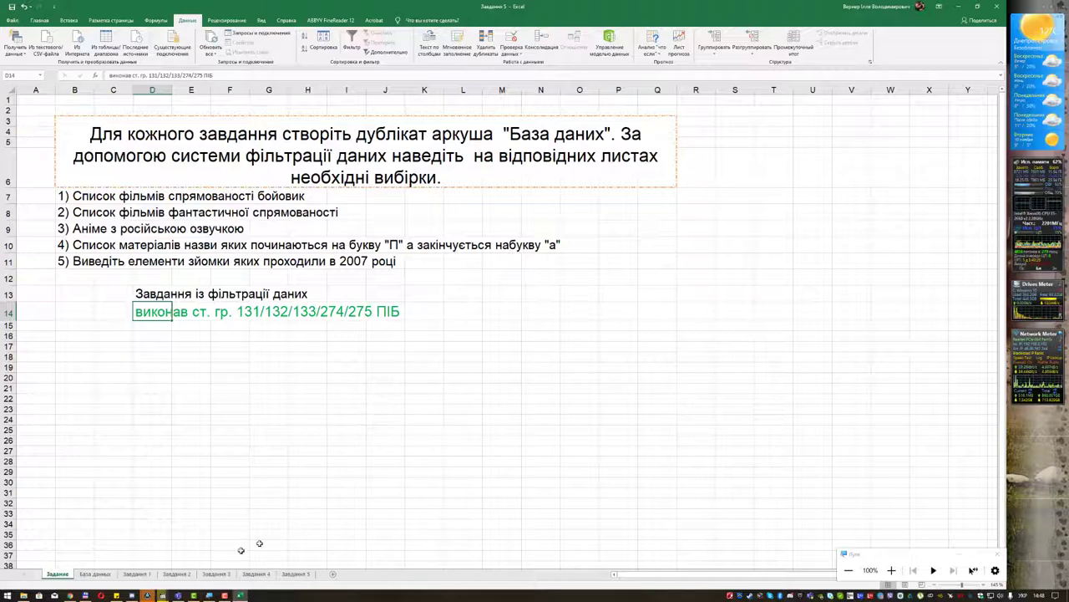
On Завдання 4, enable AutoFilter and choose Text Filters > Begins With for Назва
{"action": "left_click", "coordinate": [255, 574]}
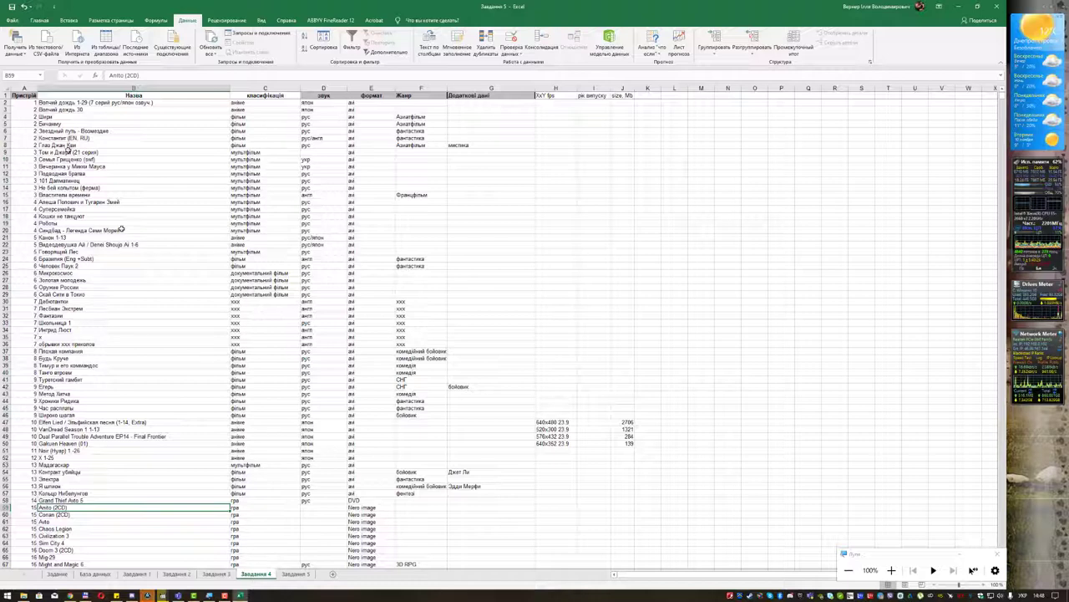
{"action": "left_click", "coordinate": [5, 95]}
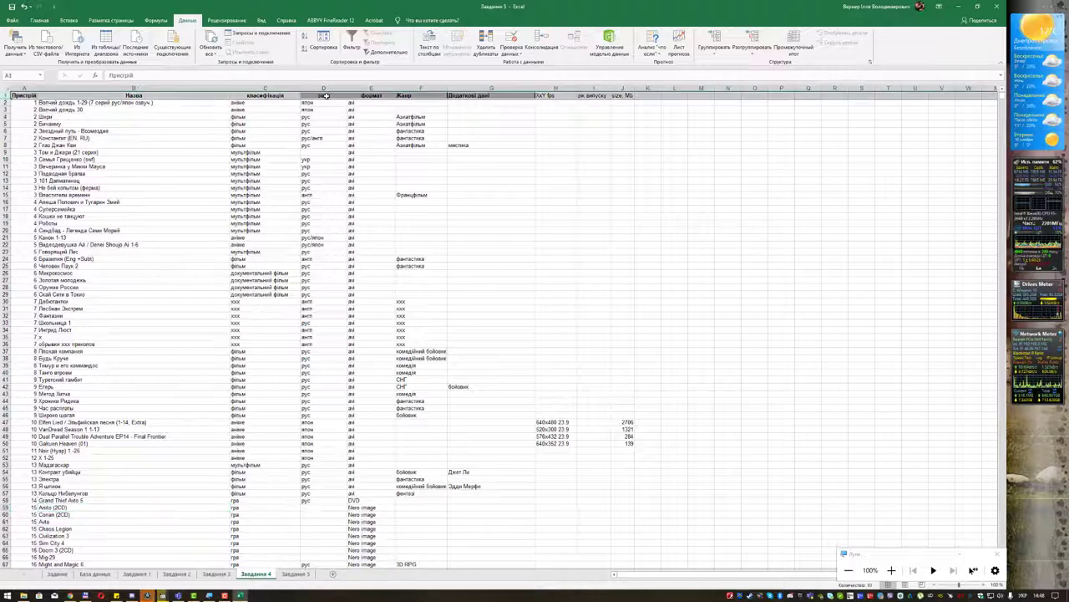
{"action": "scroll", "coordinate": [157, 142], "scroll_direction": "up", "scroll_amount": 2}
{"action": "scroll", "coordinate": [157, 142], "scroll_direction": "up", "scroll_amount": 1}
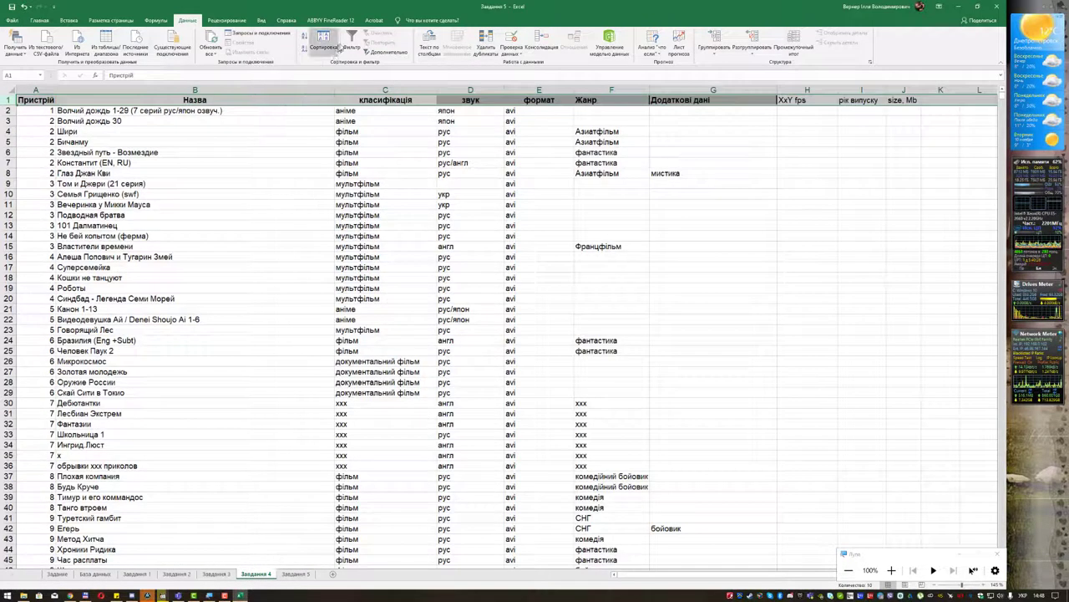
{"action": "left_click", "coordinate": [351, 42]}
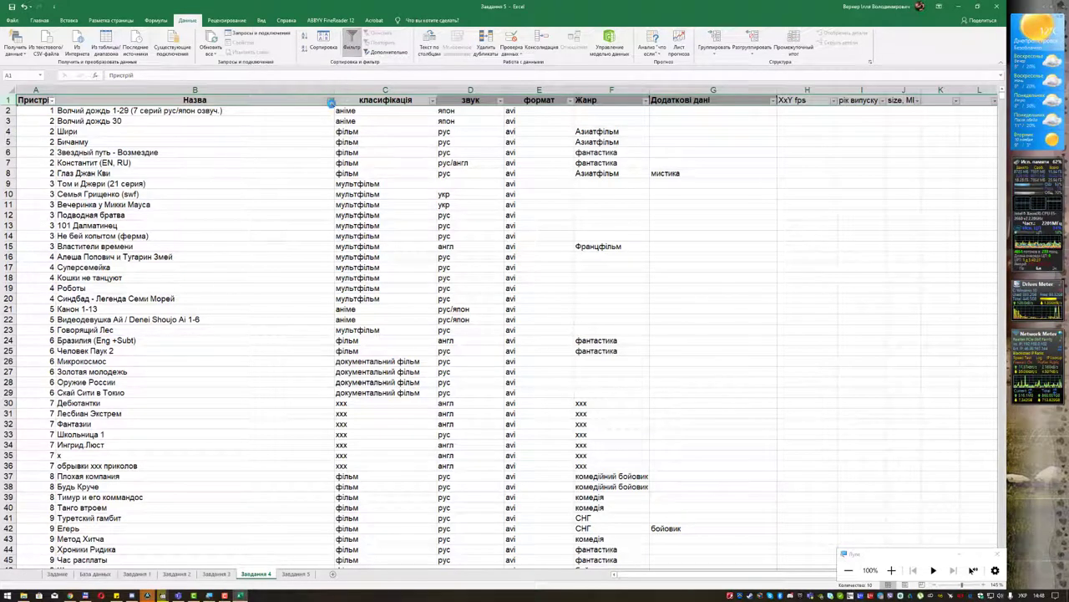
{"action": "left_click", "coordinate": [331, 101]}
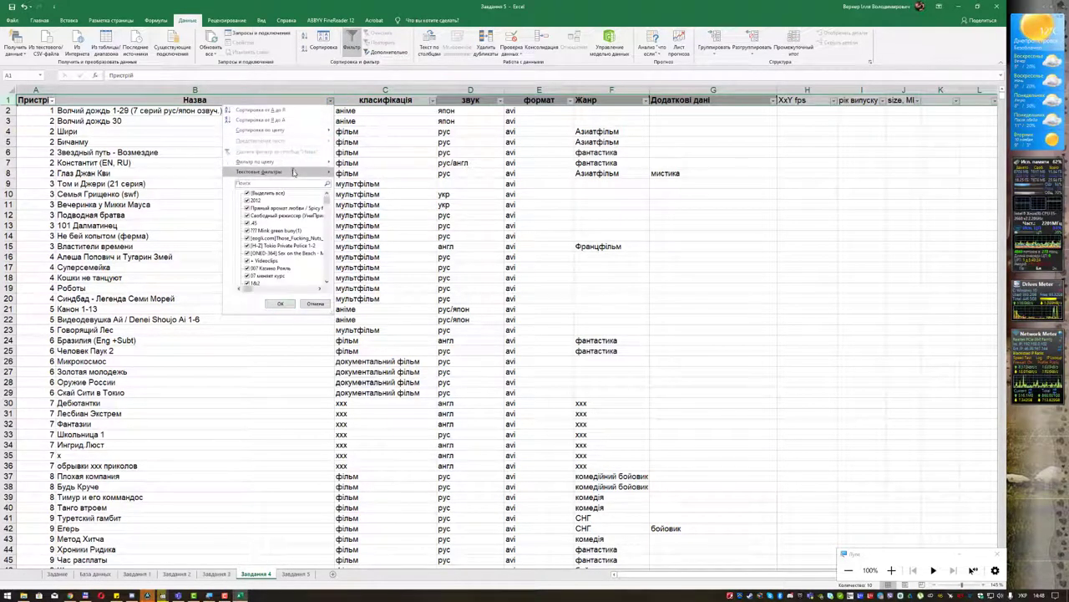
{"action": "mouse_move", "coordinate": [293, 173]}
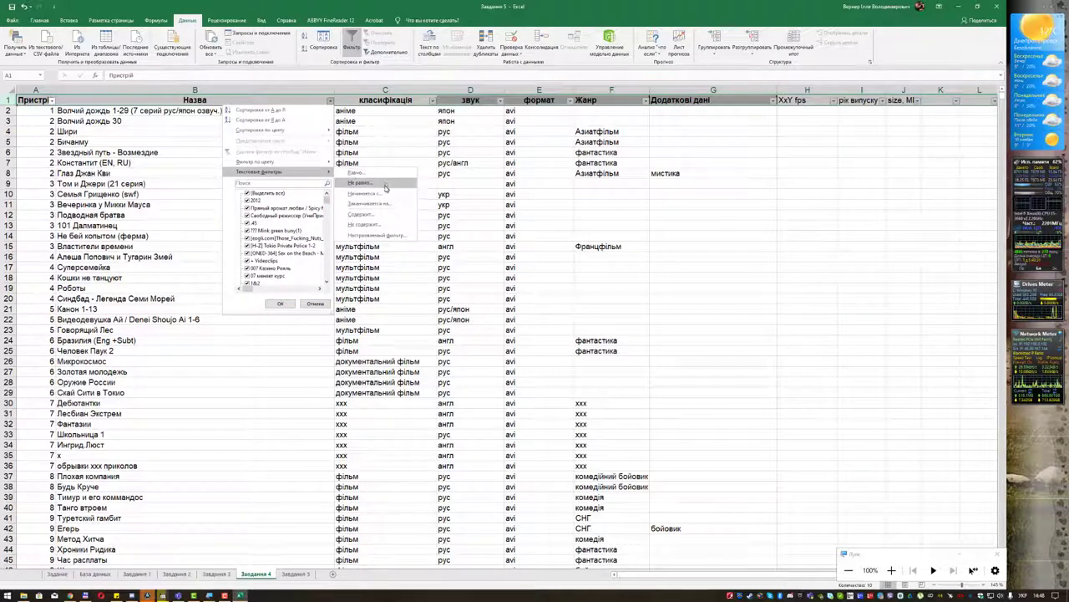
{"action": "left_click", "coordinate": [366, 193]}
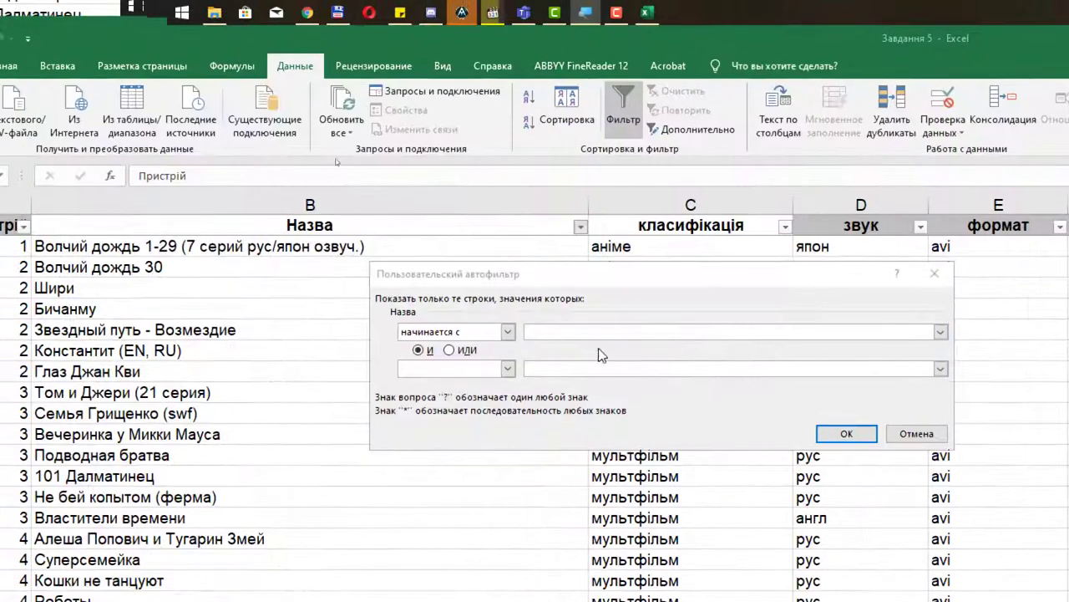
Set the Назва custom filter to begins with П and ends with а, and apply it
{"action": "left_click", "coordinate": [558, 331]}
{"action": "type", "text": "П"}
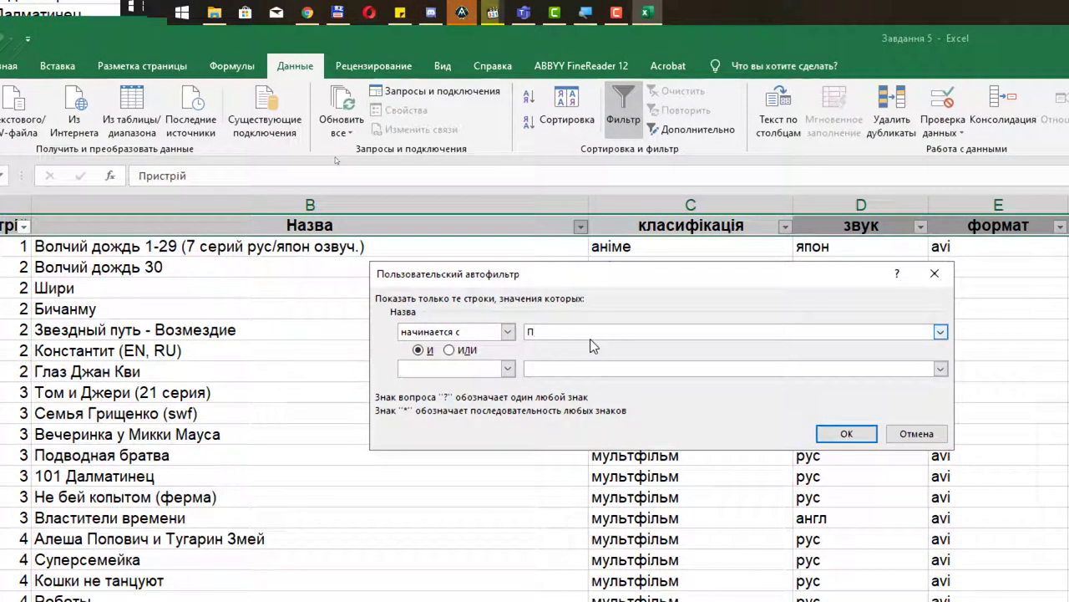
{"action": "left_click", "coordinate": [507, 369]}
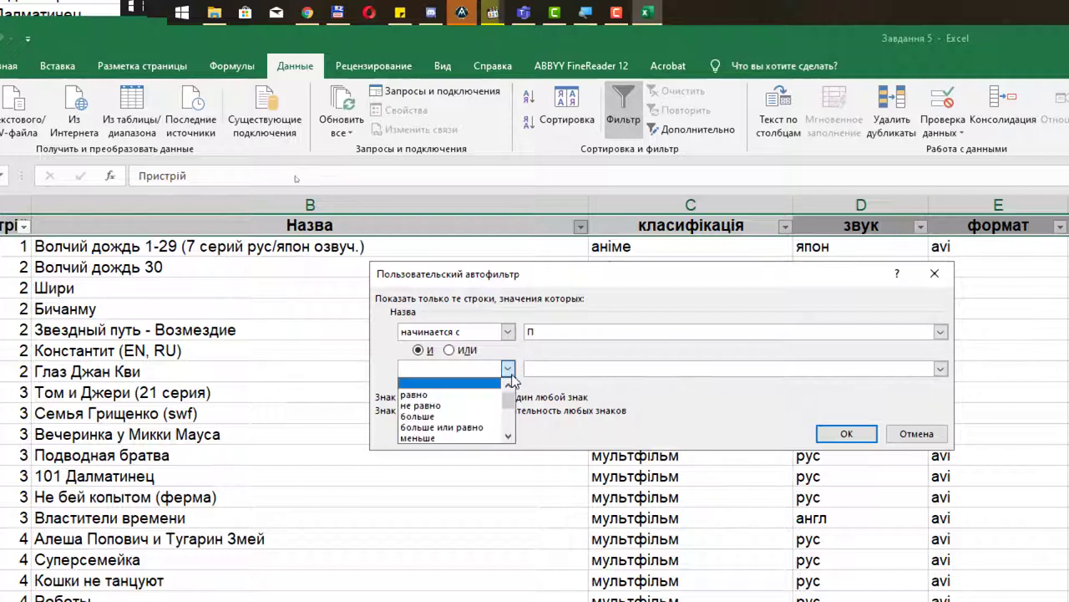
{"action": "left_click", "coordinate": [508, 435]}
{"action": "left_click", "coordinate": [508, 435]}
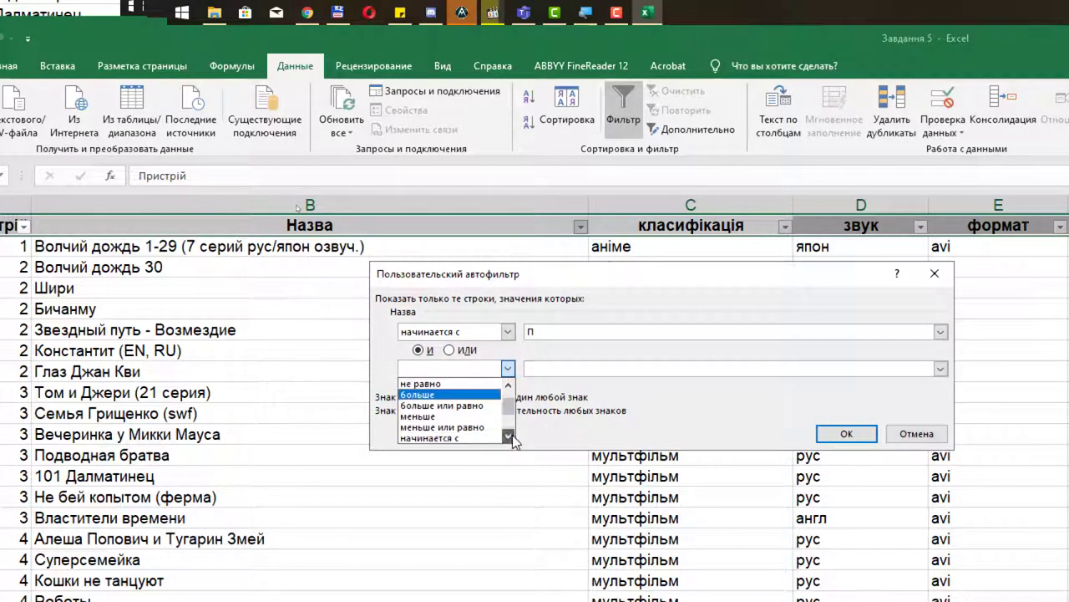
{"action": "left_click", "coordinate": [508, 435]}
{"action": "left_click", "coordinate": [508, 436]}
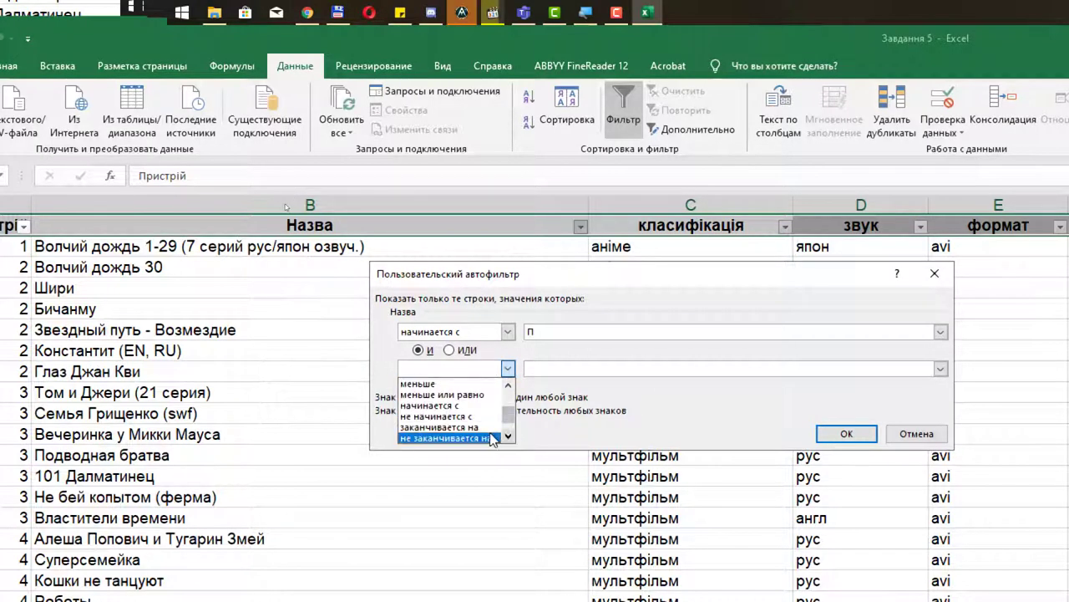
{"action": "left_click", "coordinate": [443, 427]}
{"action": "left_click", "coordinate": [562, 371]}
{"action": "type", "text": "а"}
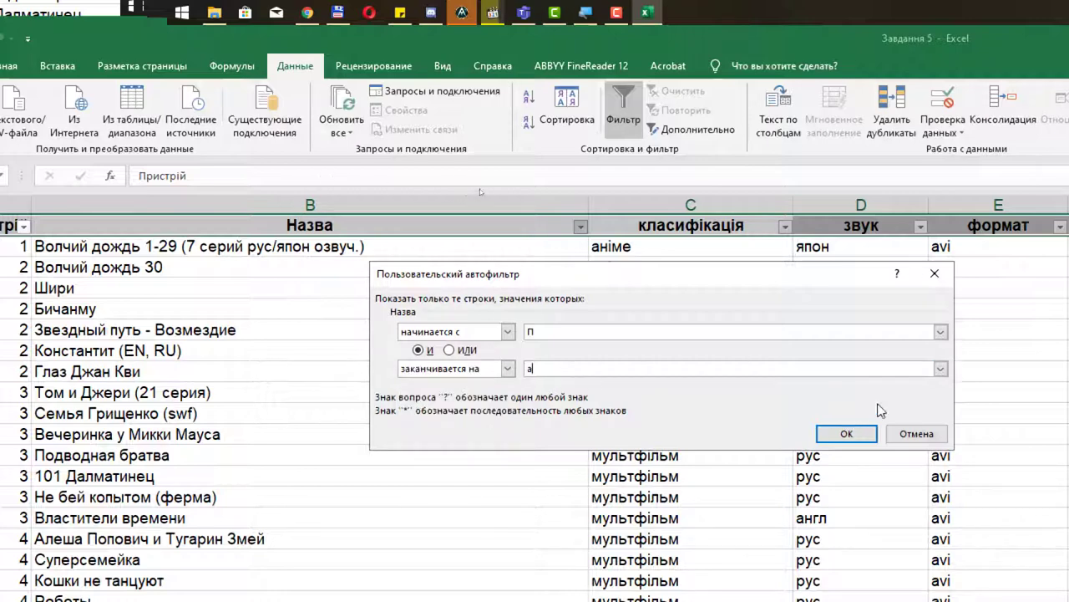
{"action": "left_click", "coordinate": [851, 432]}
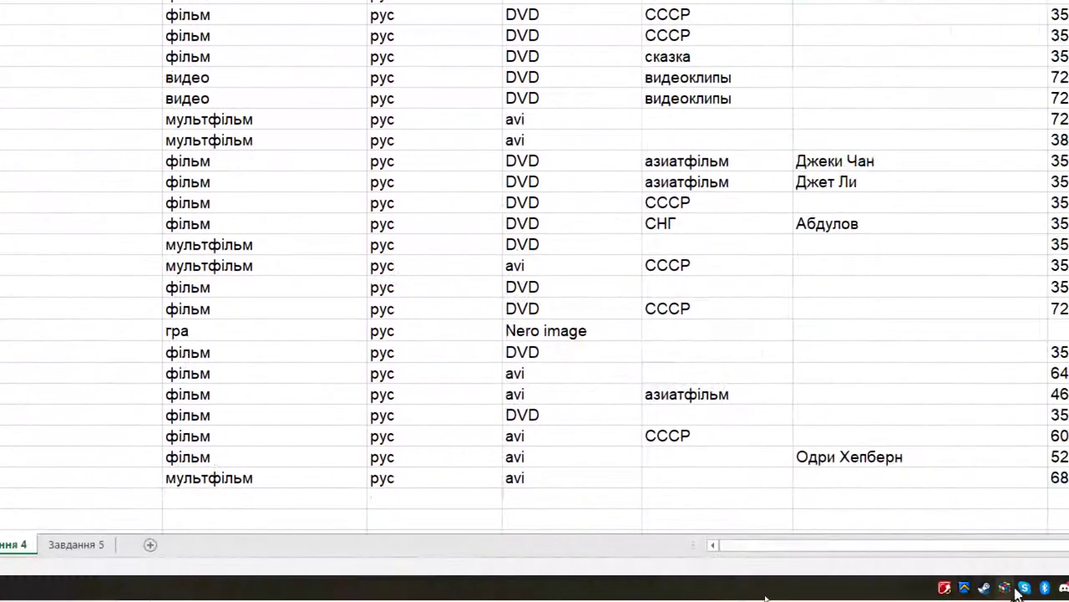
{"action": "left_click", "coordinate": [723, 537]}
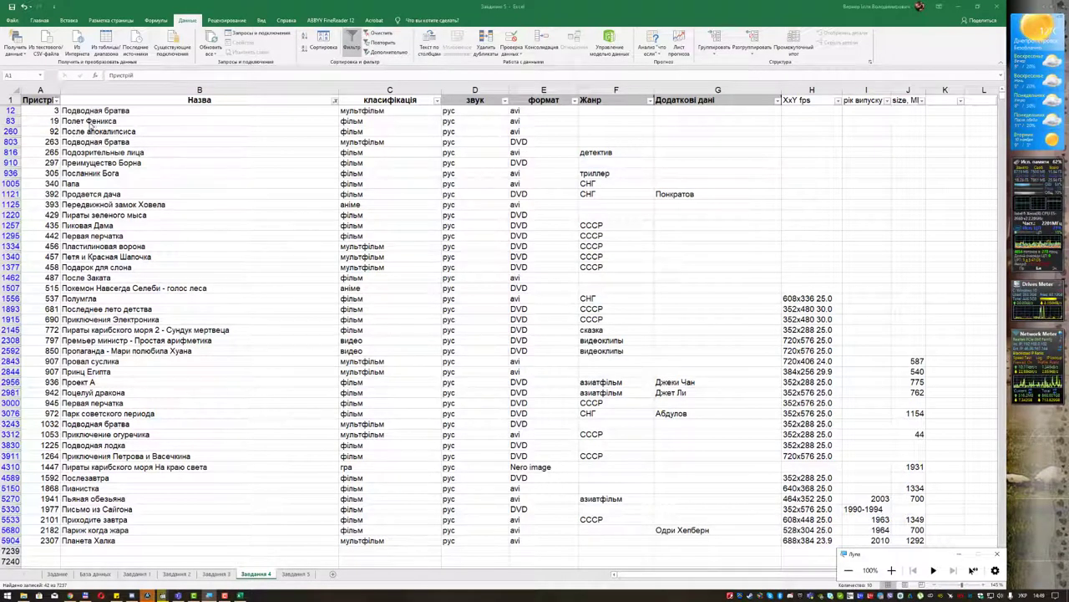
{"action": "scroll", "coordinate": [142, 379], "scroll_direction": "down", "scroll_amount": 1}
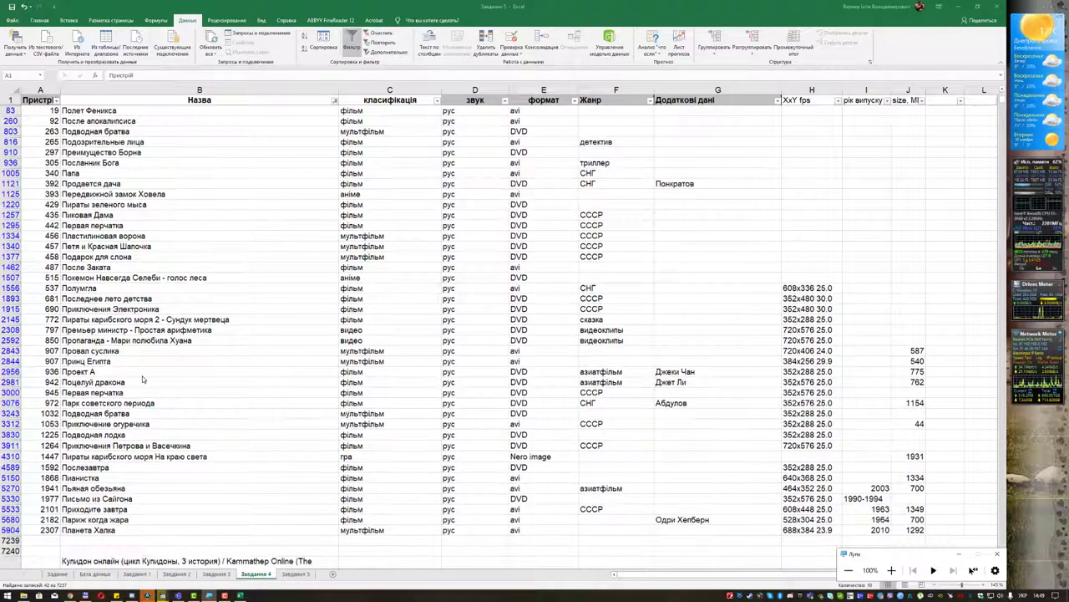
{"action": "scroll", "coordinate": [142, 379], "scroll_direction": "down", "scroll_amount": 2}
{"action": "scroll", "coordinate": [142, 379], "scroll_direction": "down", "scroll_amount": 1}
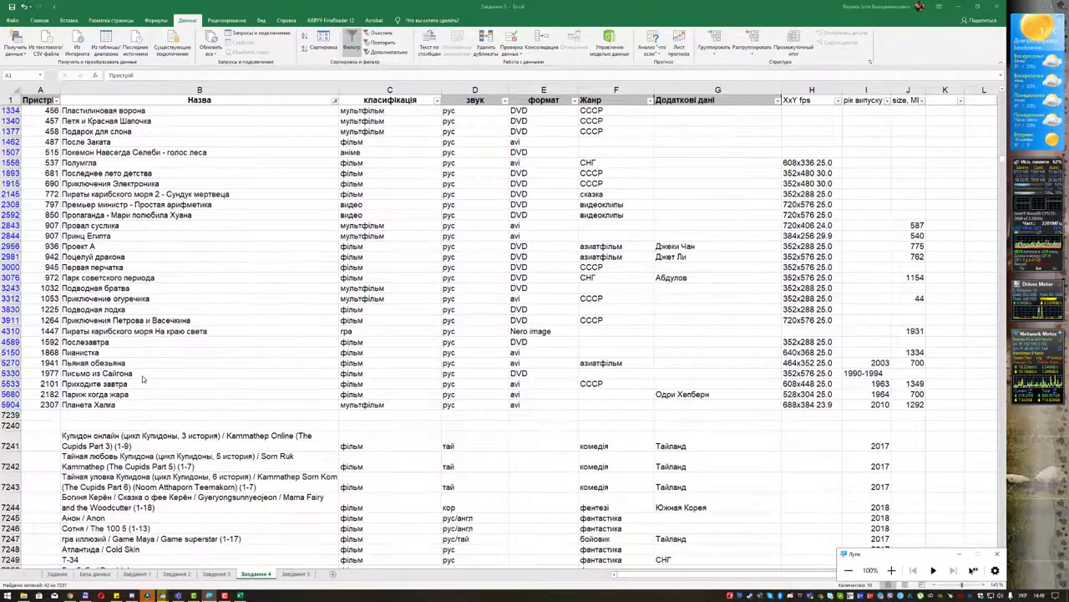
{"action": "scroll", "coordinate": [142, 379], "scroll_direction": "down", "scroll_amount": 2}
{"action": "scroll", "coordinate": [142, 379], "scroll_direction": "down", "scroll_amount": 2}
{"action": "scroll", "coordinate": [143, 379], "scroll_direction": "down", "scroll_amount": 2}
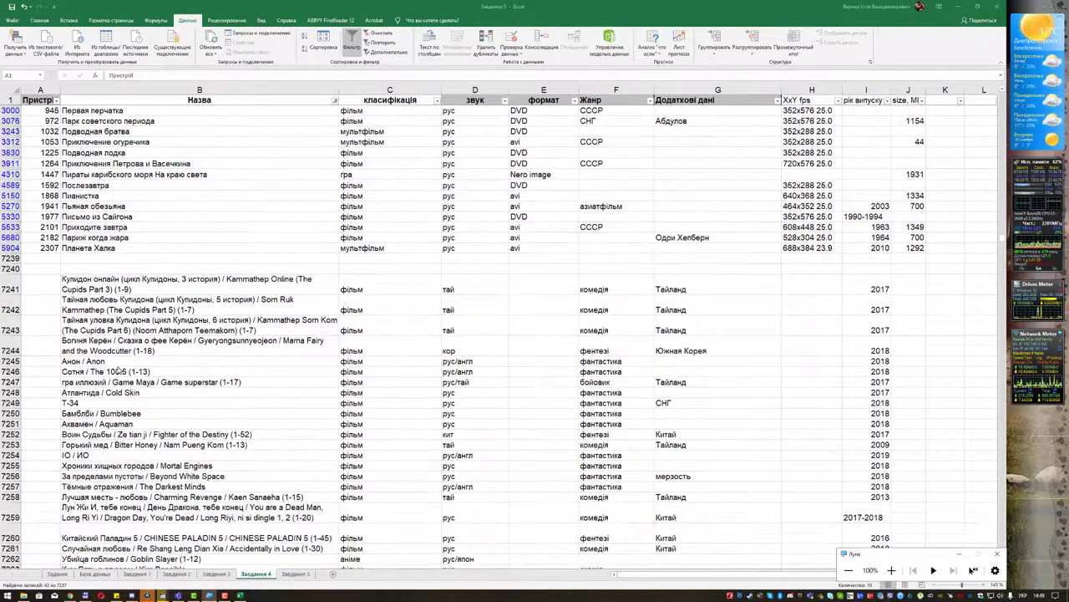
{"action": "scroll", "coordinate": [117, 370], "scroll_direction": "up", "scroll_amount": 1}
{"action": "scroll", "coordinate": [115, 360], "scroll_direction": "up", "scroll_amount": 2}
{"action": "scroll", "coordinate": [113, 343], "scroll_direction": "up", "scroll_amount": 1}
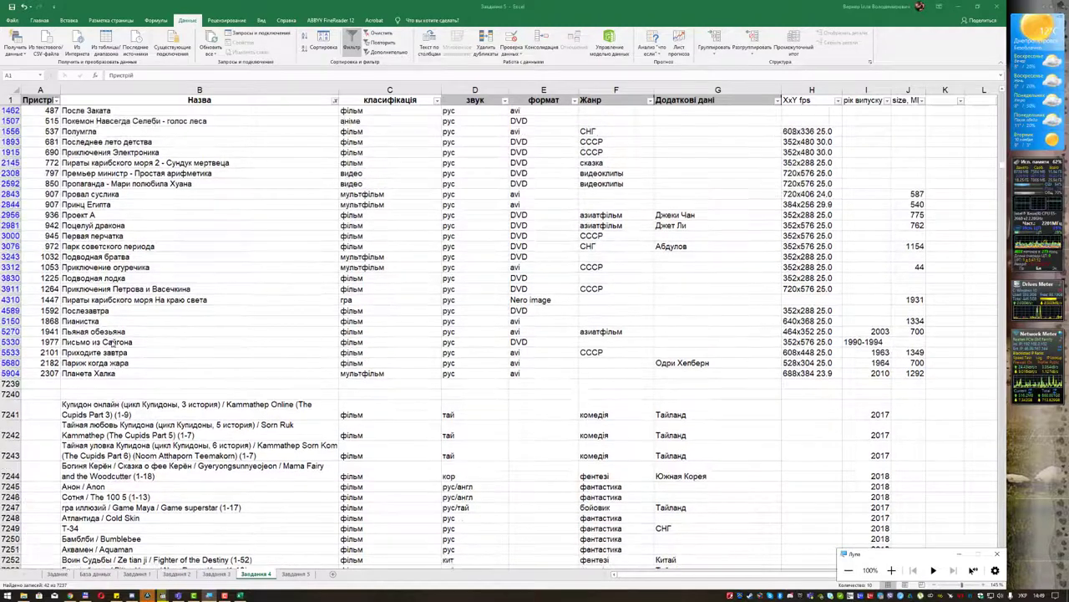
{"action": "scroll", "coordinate": [111, 340], "scroll_direction": "up", "scroll_amount": 1}
{"action": "scroll", "coordinate": [107, 393], "scroll_direction": "up", "scroll_amount": 2}
{"action": "scroll", "coordinate": [102, 451], "scroll_direction": "up", "scroll_amount": 2}
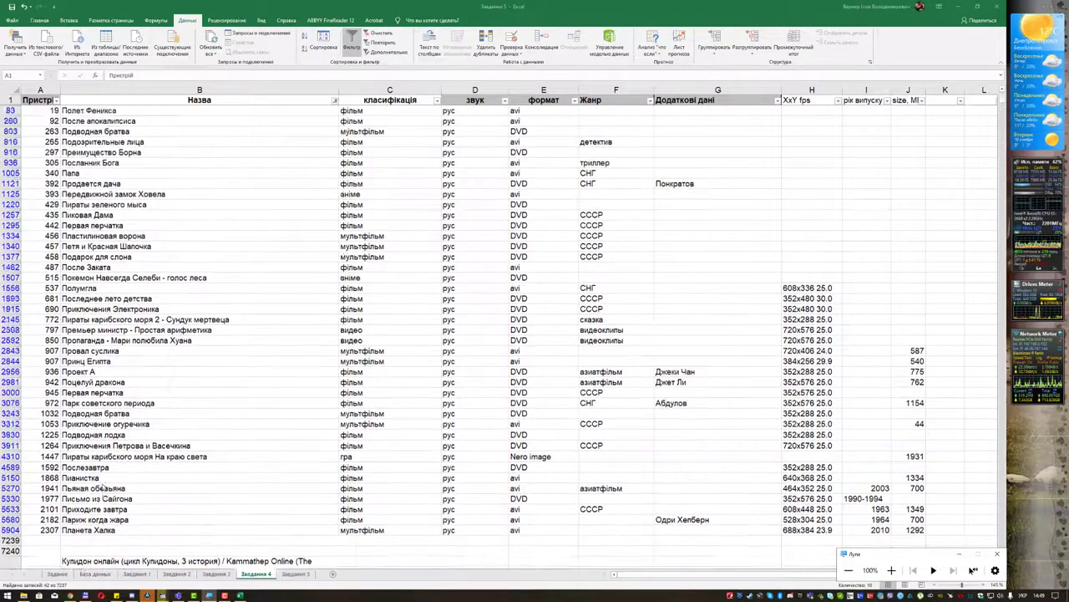
{"action": "scroll", "coordinate": [102, 486], "scroll_direction": "up", "scroll_amount": 1}
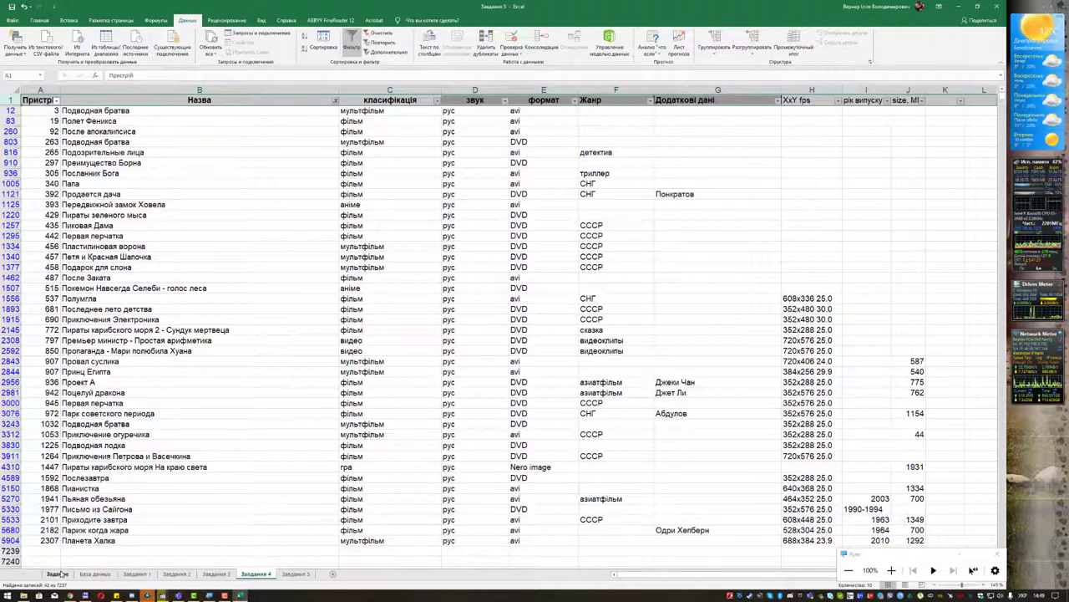
On Завдання 5, enable AutoFilter and filter рік випуску to years containing 2007
{"action": "left_click", "coordinate": [57, 573]}
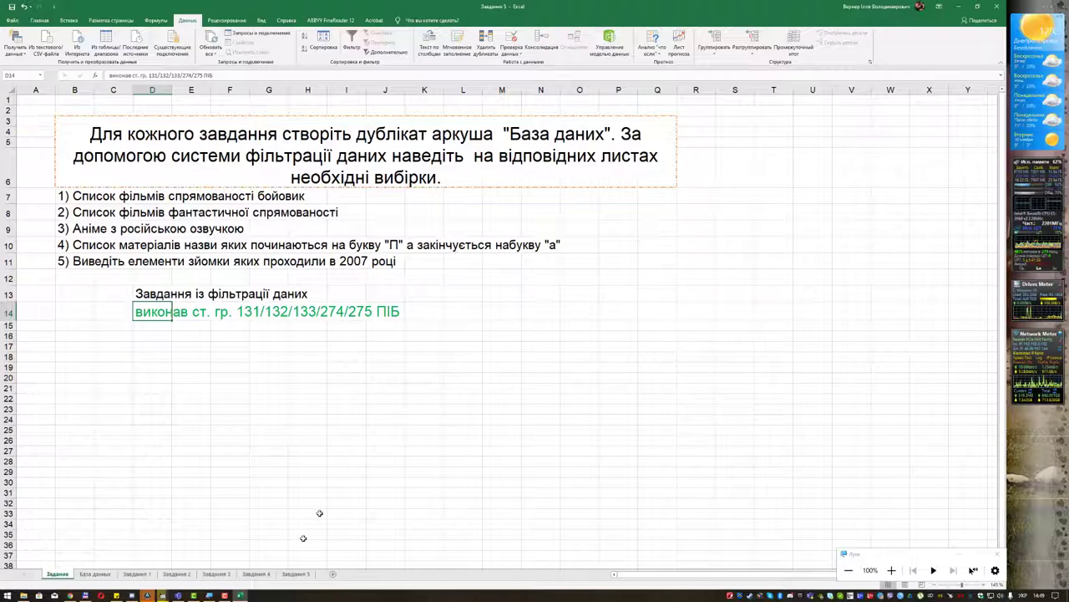
{"action": "left_click", "coordinate": [296, 574]}
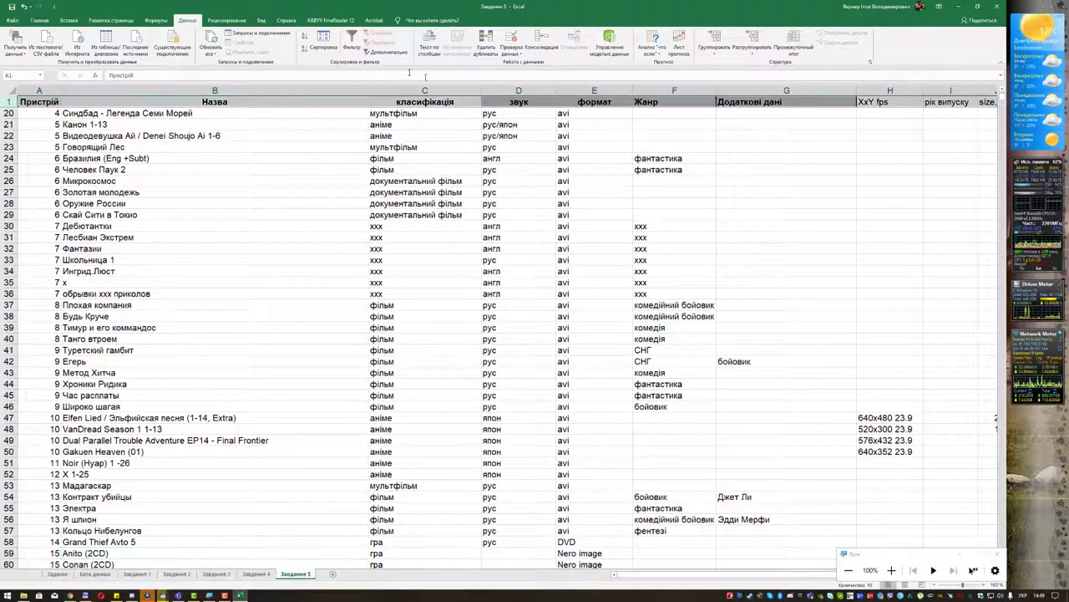
{"action": "left_click", "coordinate": [352, 46]}
{"action": "left_click", "coordinate": [499, 135]}
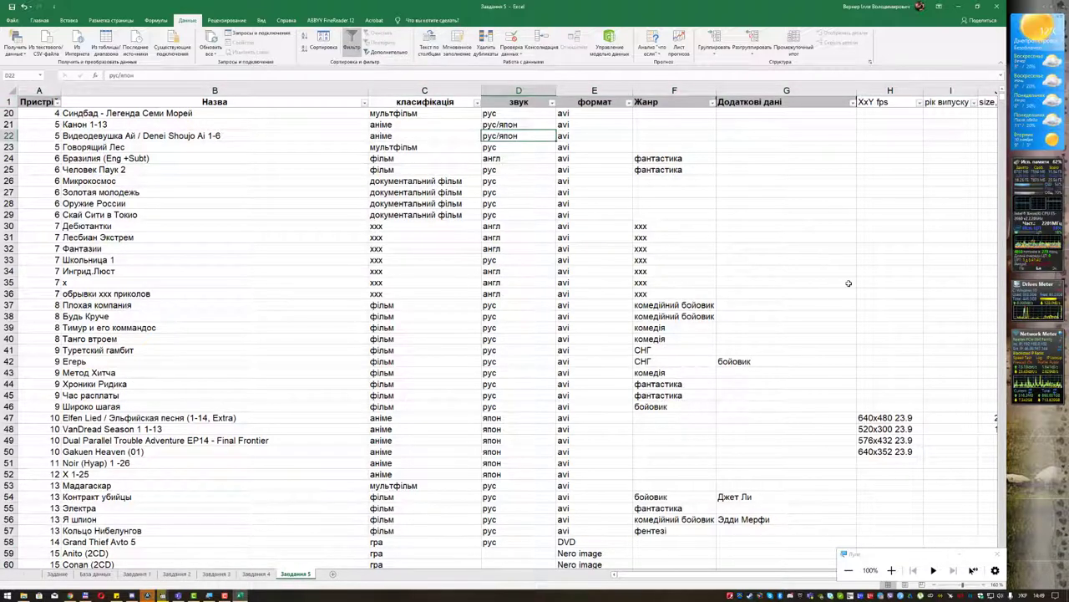
{"action": "left_click", "coordinate": [997, 553]}
{"action": "scroll", "coordinate": [994, 578], "scroll_direction": "right", "scroll_amount": 3}
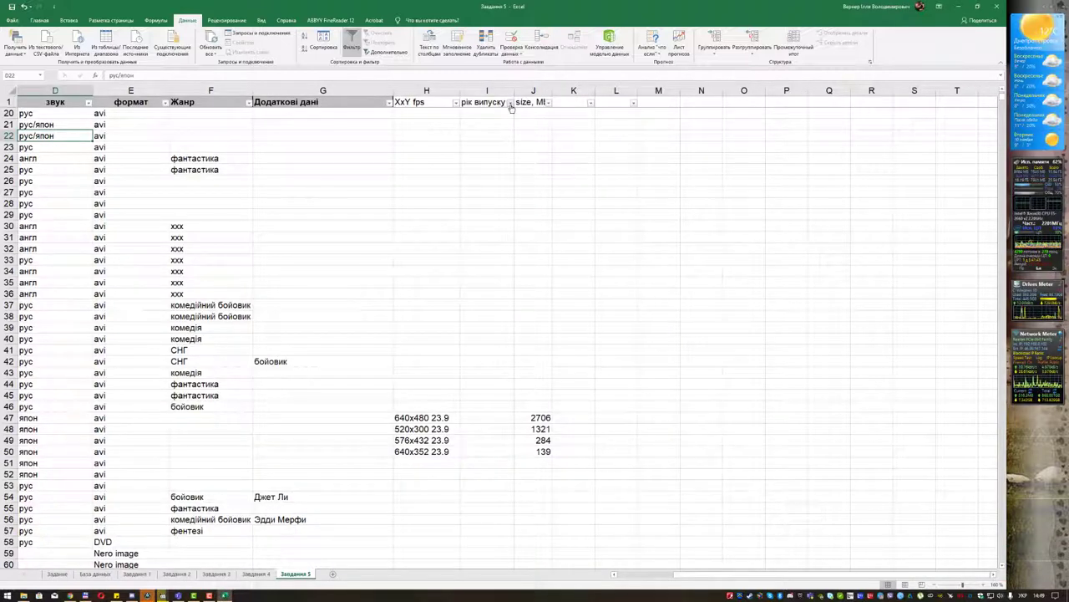
{"action": "left_click", "coordinate": [509, 103]}
{"action": "type", "text": "20"}
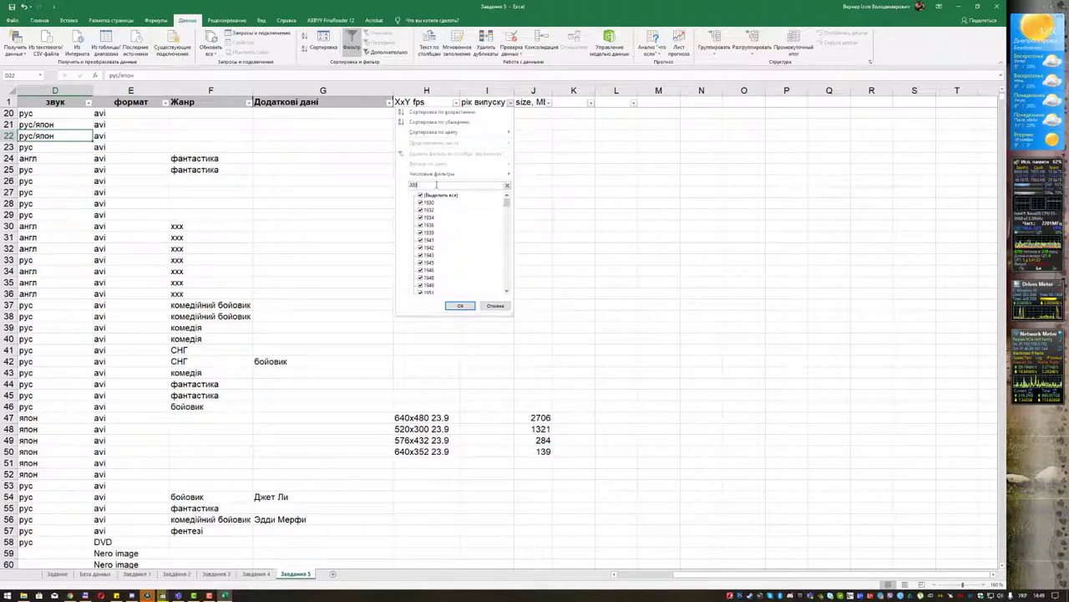
{"action": "type", "text": "07"}
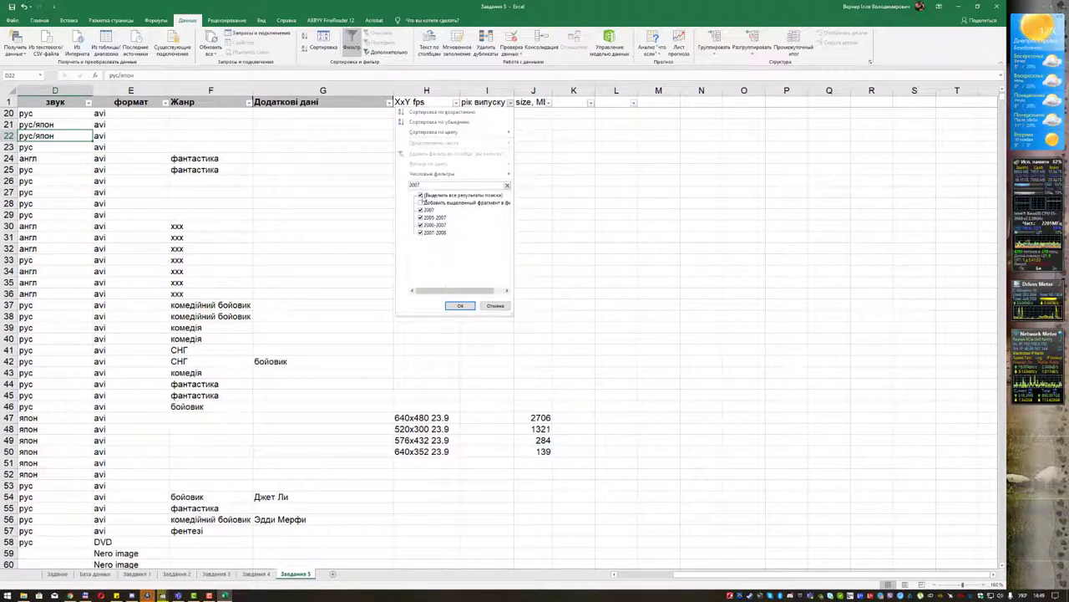
{"action": "left_click", "coordinate": [459, 305]}
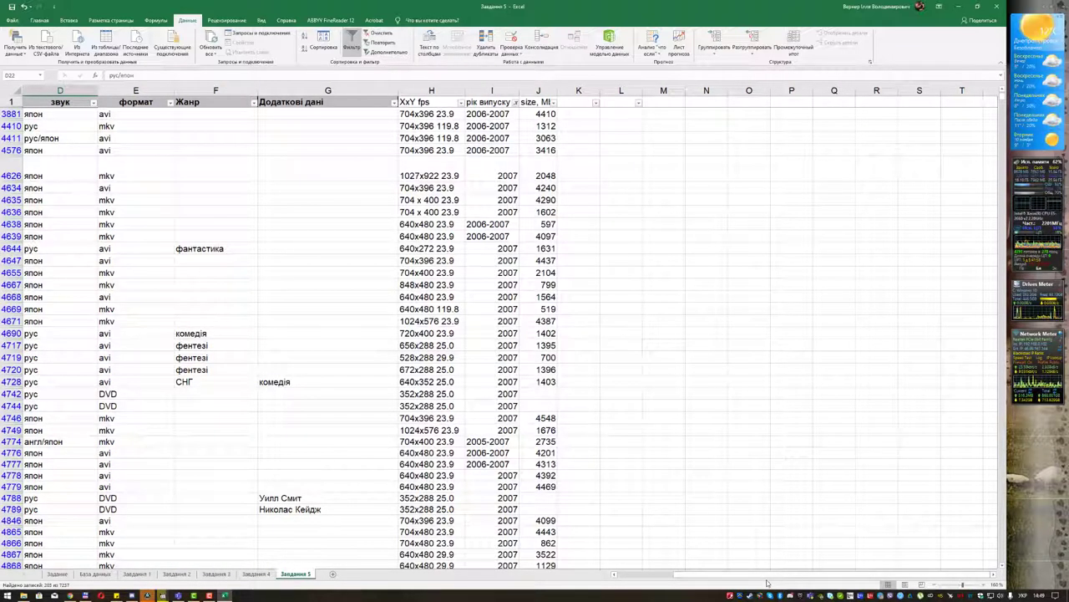
Scroll through the filtered 2007 films on Завдання 5 and jump back to the top
{"action": "left_click_drag", "start_coordinate": [736, 574], "coordinate": [626, 574]}
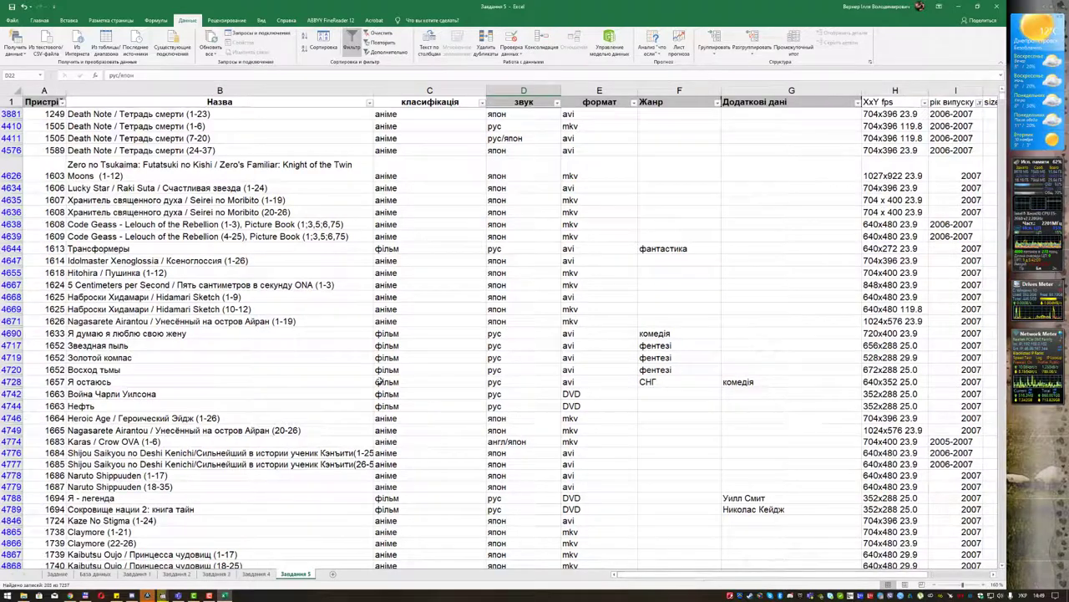
{"action": "left_click", "coordinate": [360, 345]}
{"action": "scroll", "coordinate": [352, 350], "scroll_direction": "down", "scroll_amount": 3}
{"action": "scroll", "coordinate": [352, 349], "scroll_direction": "down", "scroll_amount": 3}
{"action": "scroll", "coordinate": [352, 349], "scroll_direction": "down", "scroll_amount": 4}
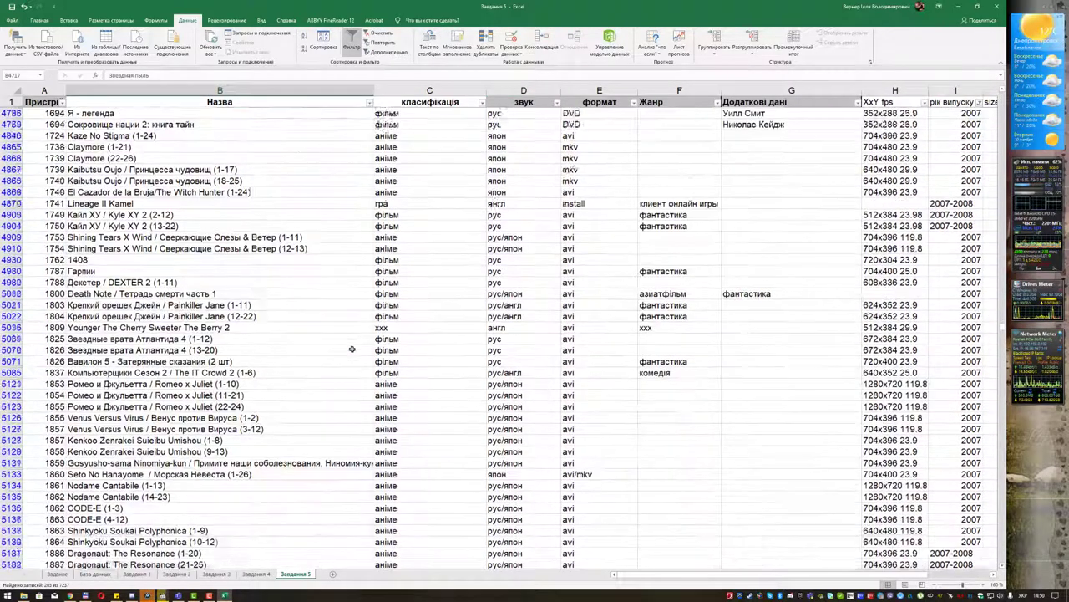
{"action": "scroll", "coordinate": [352, 349], "scroll_direction": "down", "scroll_amount": 4}
{"action": "scroll", "coordinate": [352, 349], "scroll_direction": "down", "scroll_amount": 3}
{"action": "scroll", "coordinate": [352, 349], "scroll_direction": "down", "scroll_amount": 4}
{"action": "scroll", "coordinate": [352, 349], "scroll_direction": "down", "scroll_amount": 4}
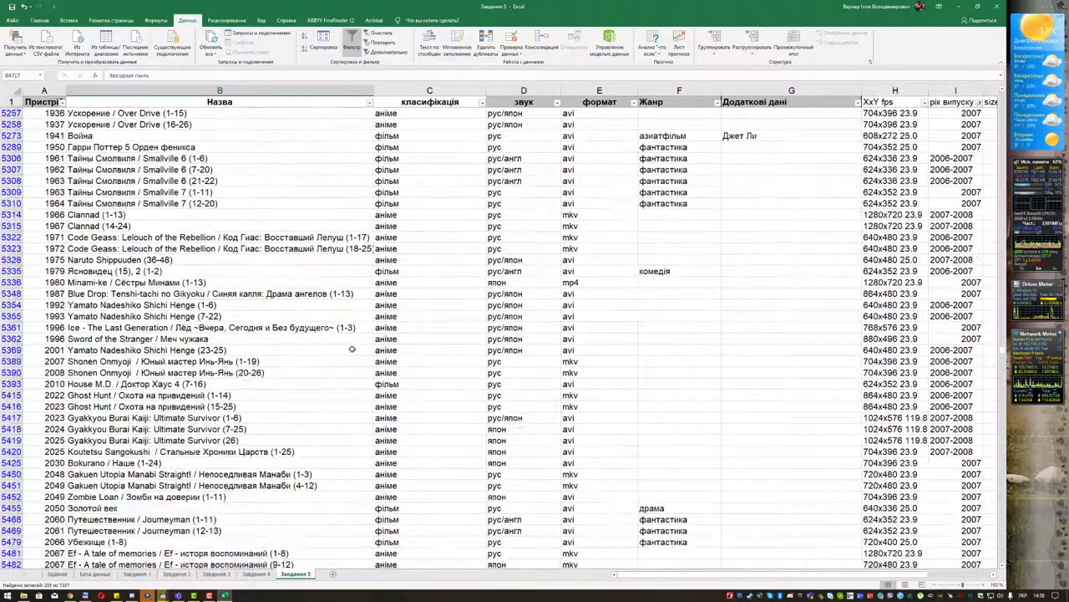
{"action": "scroll", "coordinate": [352, 350], "scroll_direction": "down", "scroll_amount": 2}
{"action": "scroll", "coordinate": [837, 423], "scroll_direction": "down", "scroll_amount": 2}
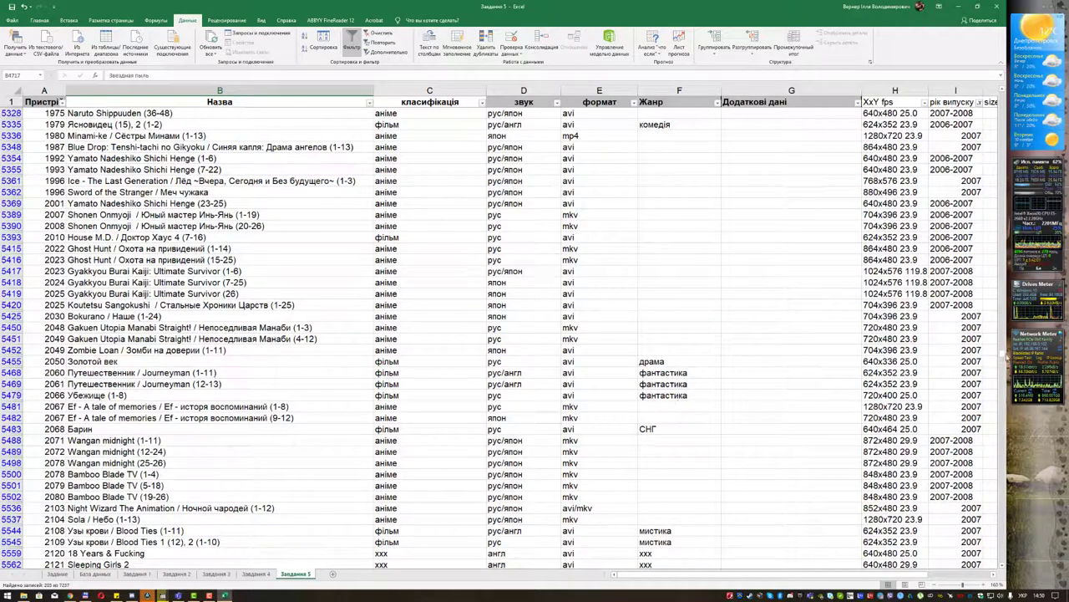
{"action": "mouse_move", "coordinate": [1001, 355]}
{"action": "left_mouse_down"}
{"action": "mouse_move", "coordinate": [997, 474]}
{"action": "mouse_move", "coordinate": [1000, 438]}
{"action": "left_mouse_up"}
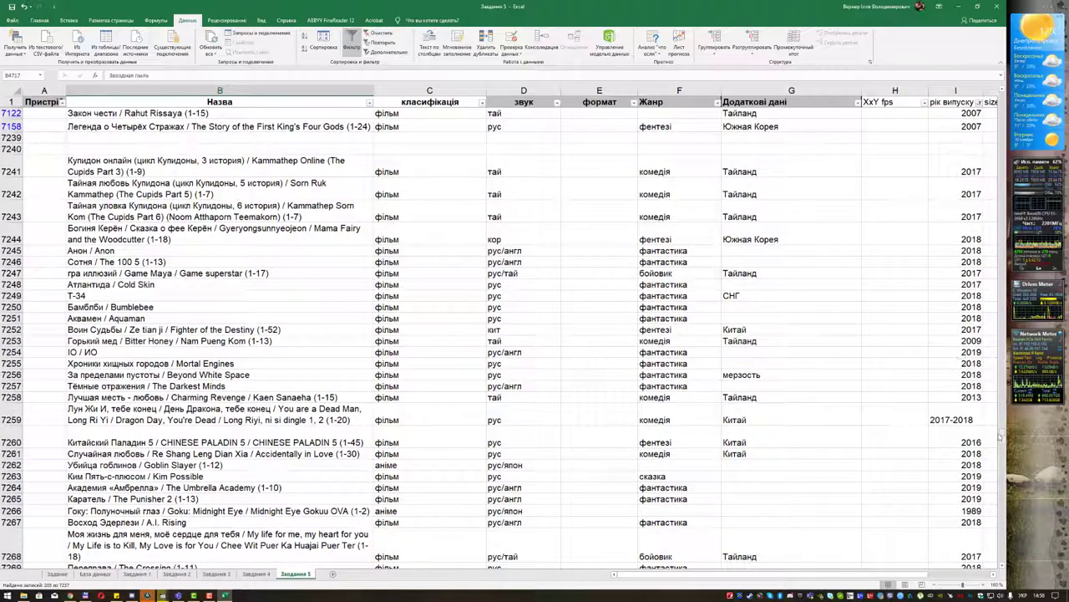
{"action": "scroll", "coordinate": [522, 303], "scroll_direction": "up", "scroll_amount": 2}
{"action": "scroll", "coordinate": [522, 302], "scroll_direction": "up", "scroll_amount": 3}
{"action": "scroll", "coordinate": [521, 303], "scroll_direction": "up", "scroll_amount": 2}
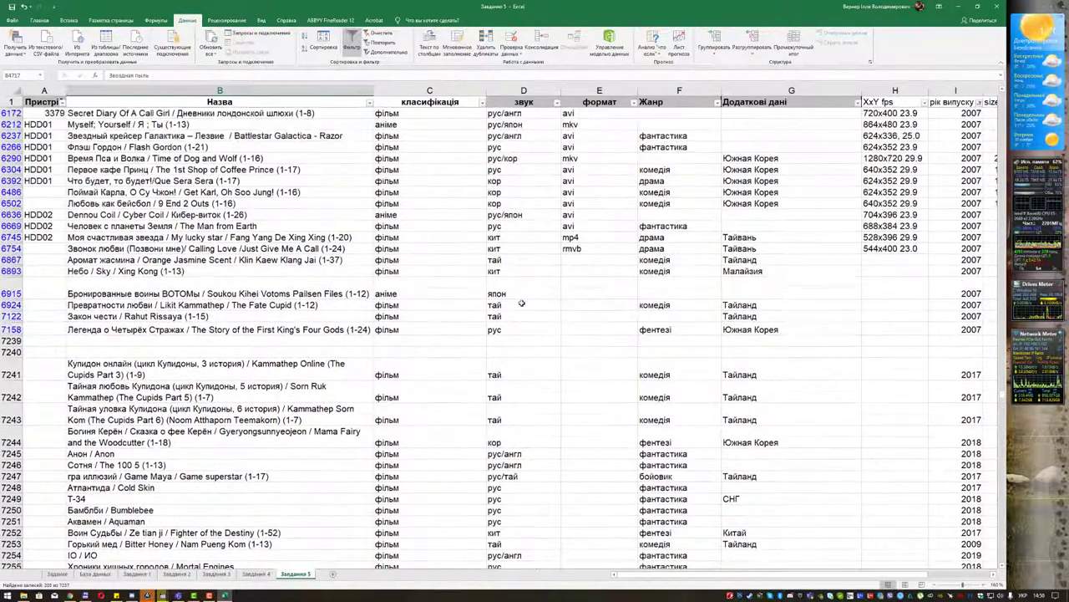
{"action": "scroll", "coordinate": [521, 302], "scroll_direction": "up", "scroll_amount": 4}
{"action": "scroll", "coordinate": [521, 304], "scroll_direction": "up", "scroll_amount": 4}
{"action": "scroll", "coordinate": [521, 303], "scroll_direction": "up", "scroll_amount": 4}
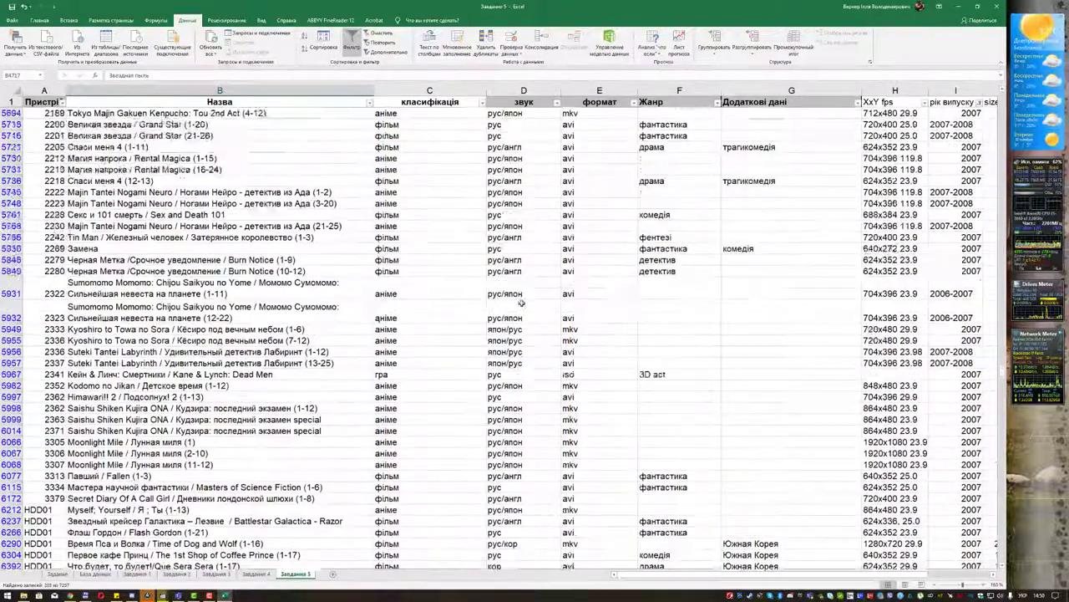
{"action": "scroll", "coordinate": [521, 304], "scroll_direction": "up", "scroll_amount": 4}
{"action": "scroll", "coordinate": [521, 303], "scroll_direction": "up", "scroll_amount": 4}
{"action": "key", "text": "ctrl+Home"}
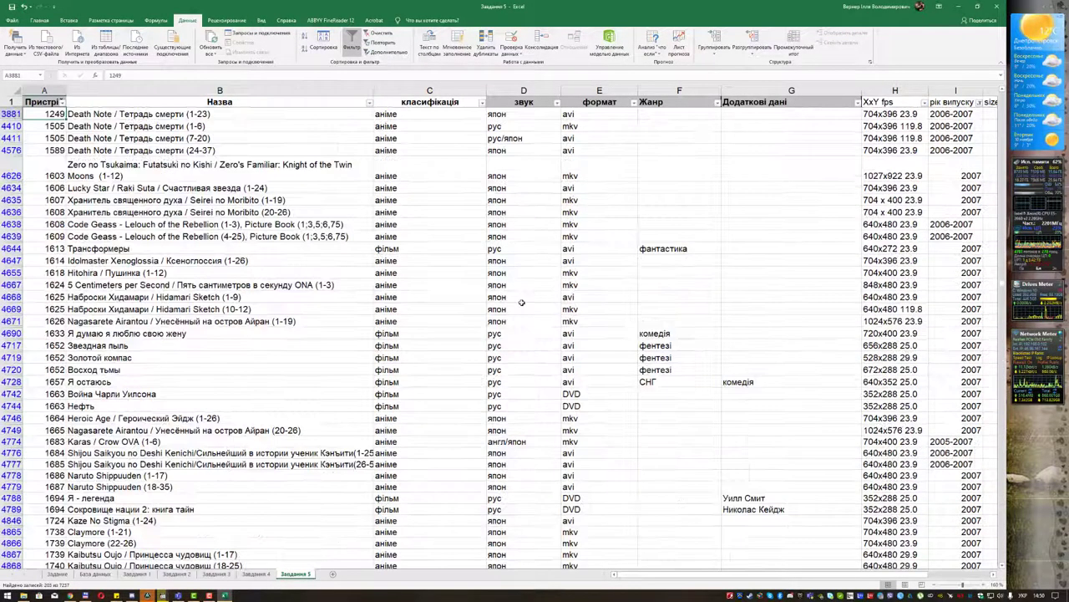
{"action": "left_click", "coordinate": [60, 574]}
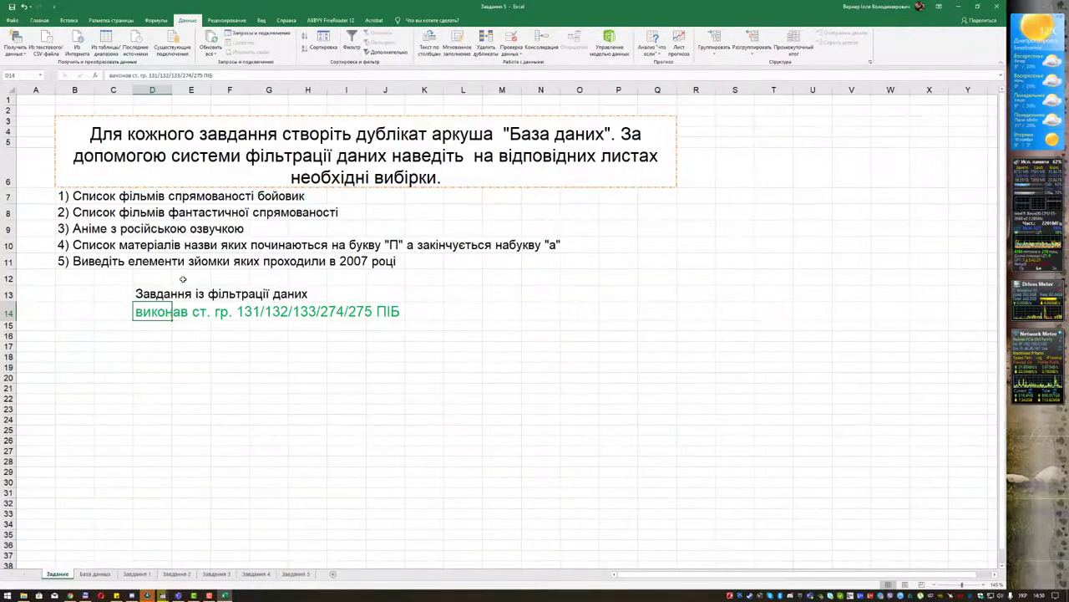